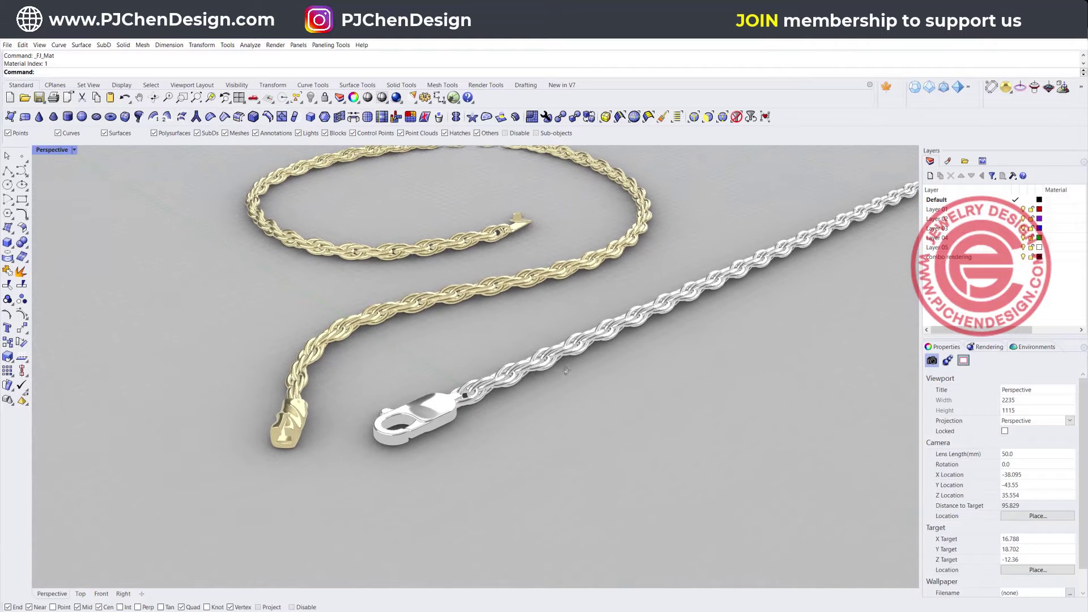
- Draw an ellipse centred at 0 (the origin) by picking both axis ends
scroll(509, 388, up, 2)
scroll(510, 388, down, 2)
right_drag(510, 388, 414, 400)
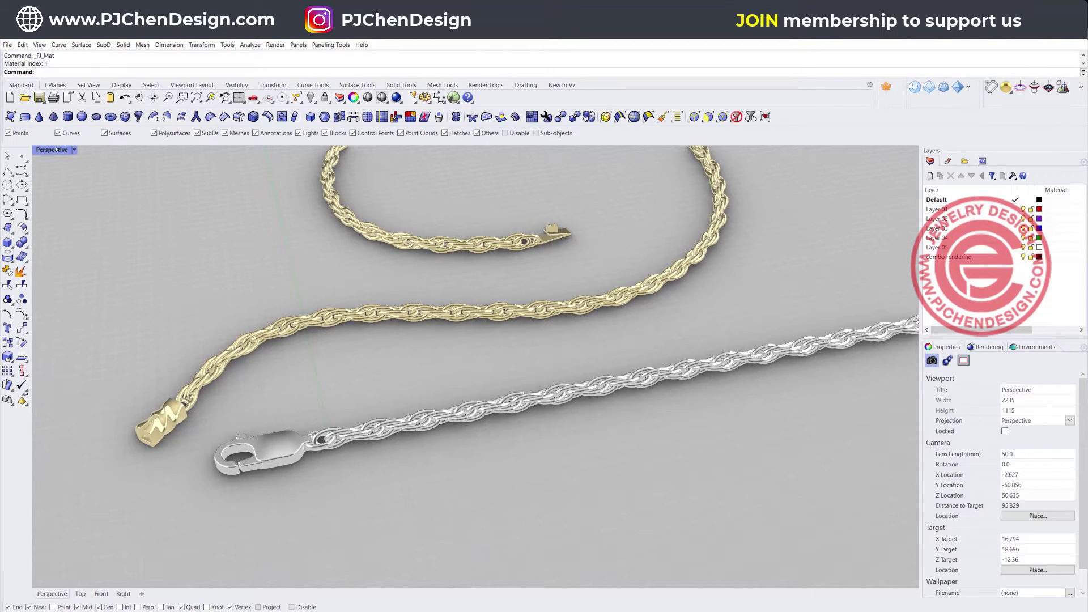
right_drag(119, 194, 86, 174)
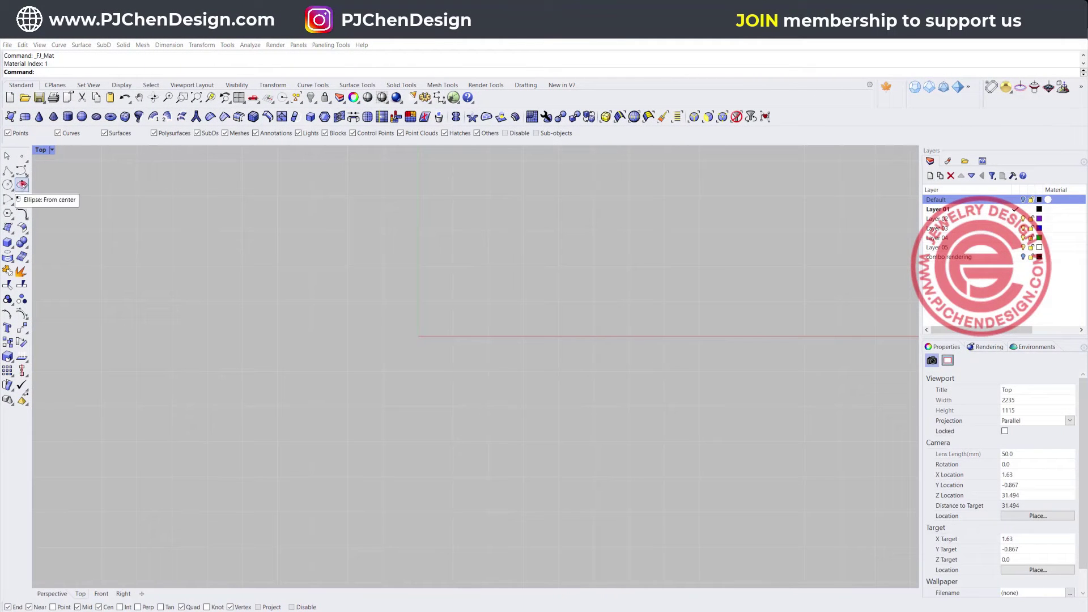
click(22, 184)
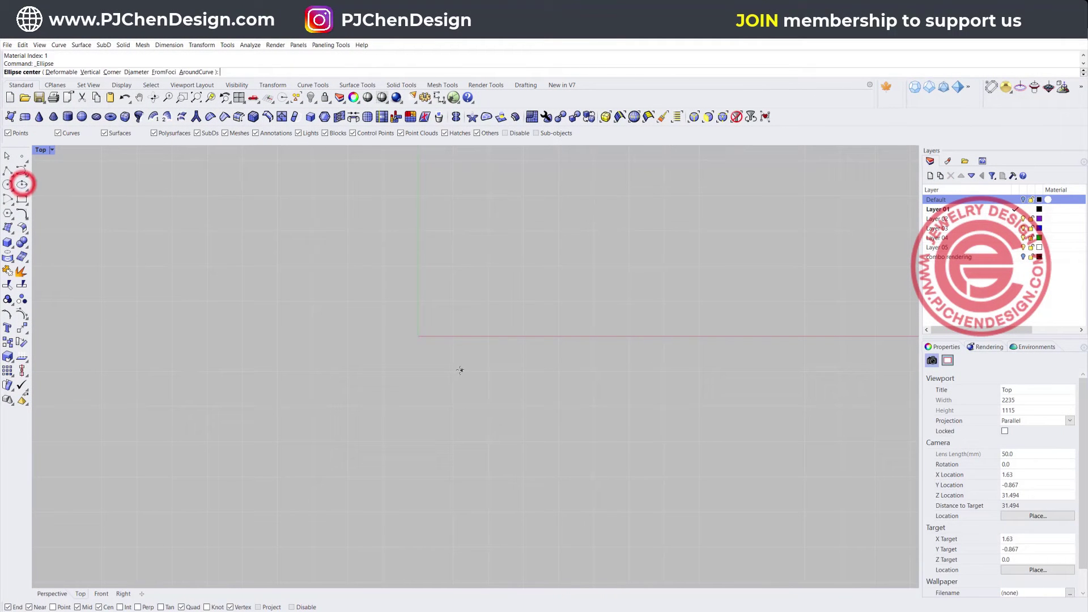
text(0)
key(Return)
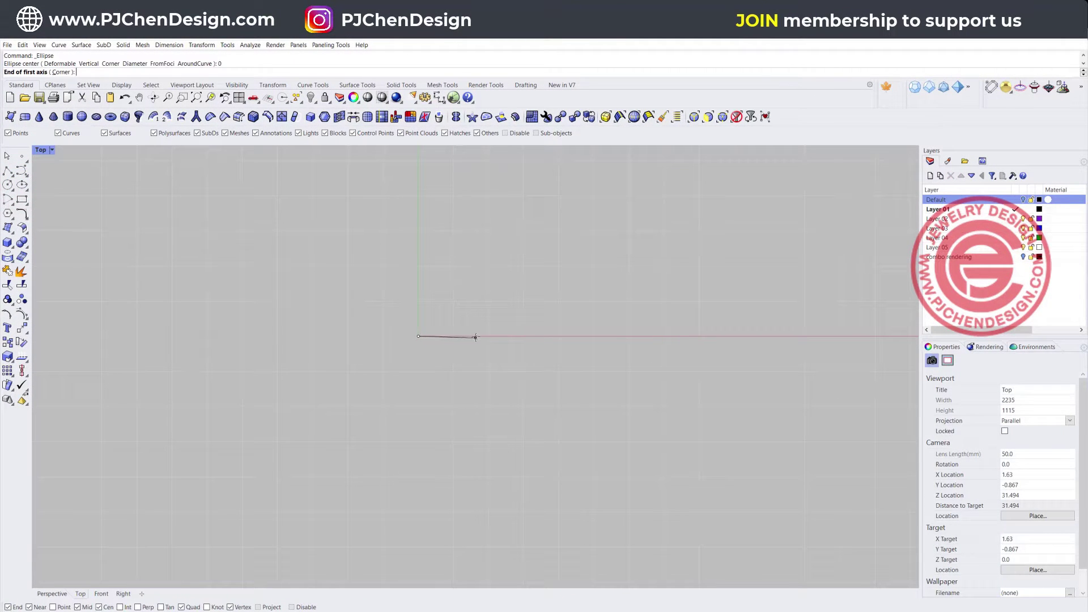
click(483, 335)
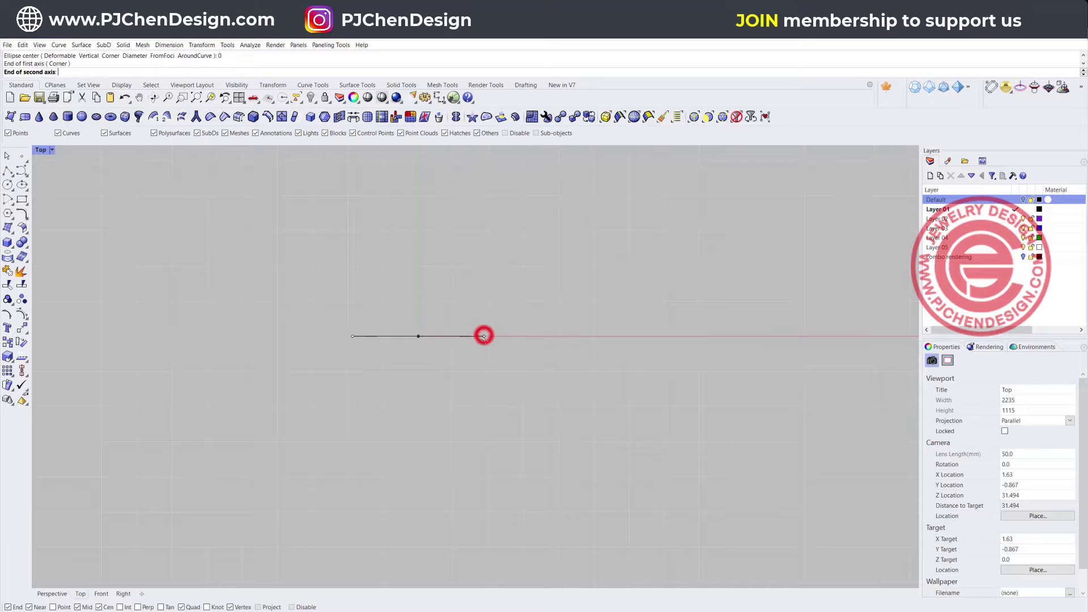
right_click(488, 374)
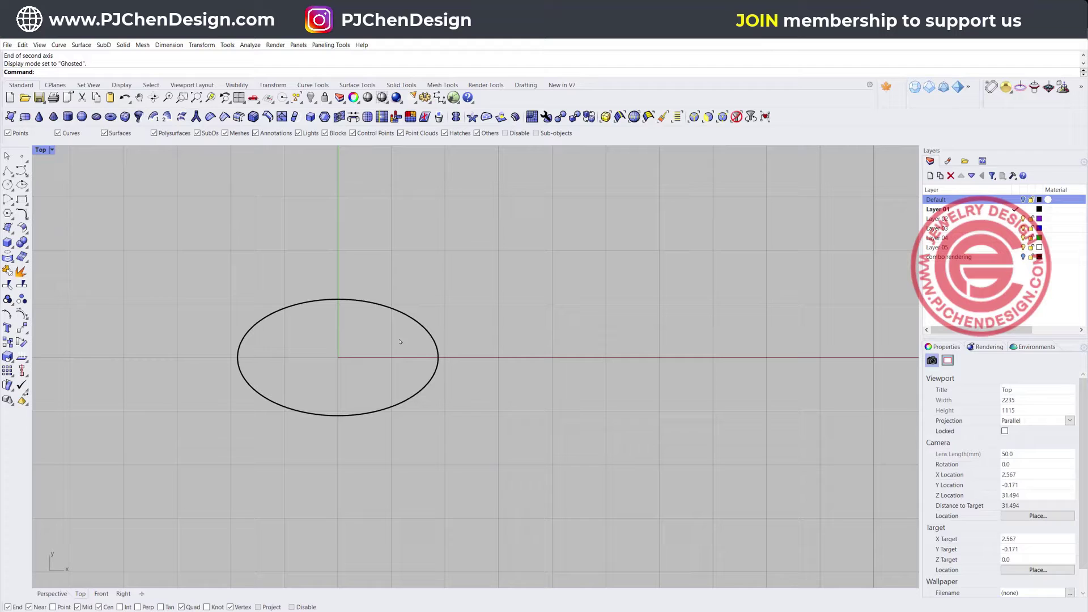
- Draw an upright circle by diameter, starting at the ellipse's right end in the Front view
click(8, 185)
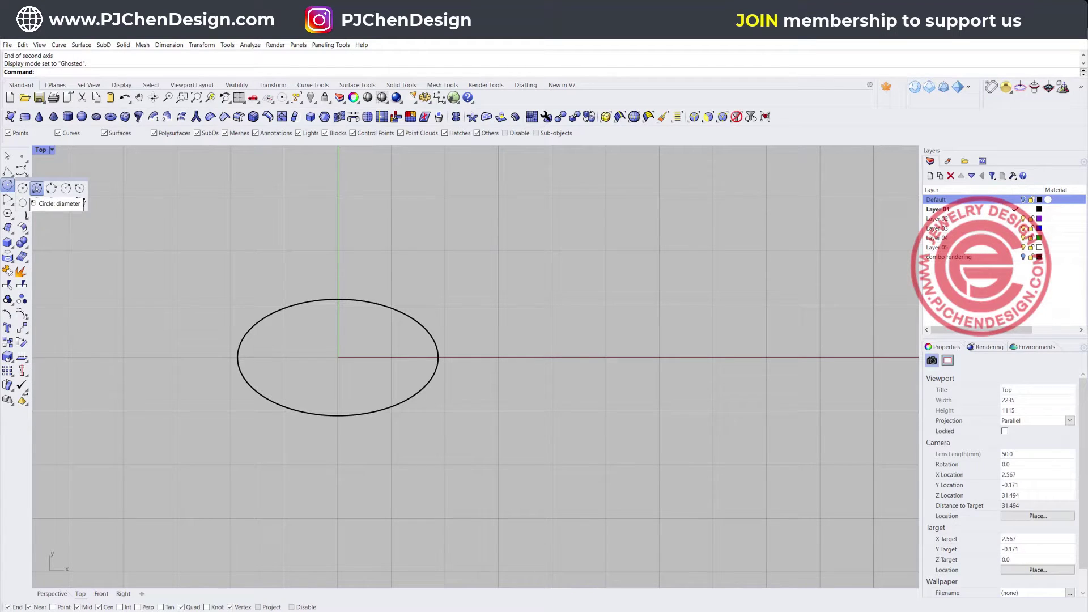
click(36, 189)
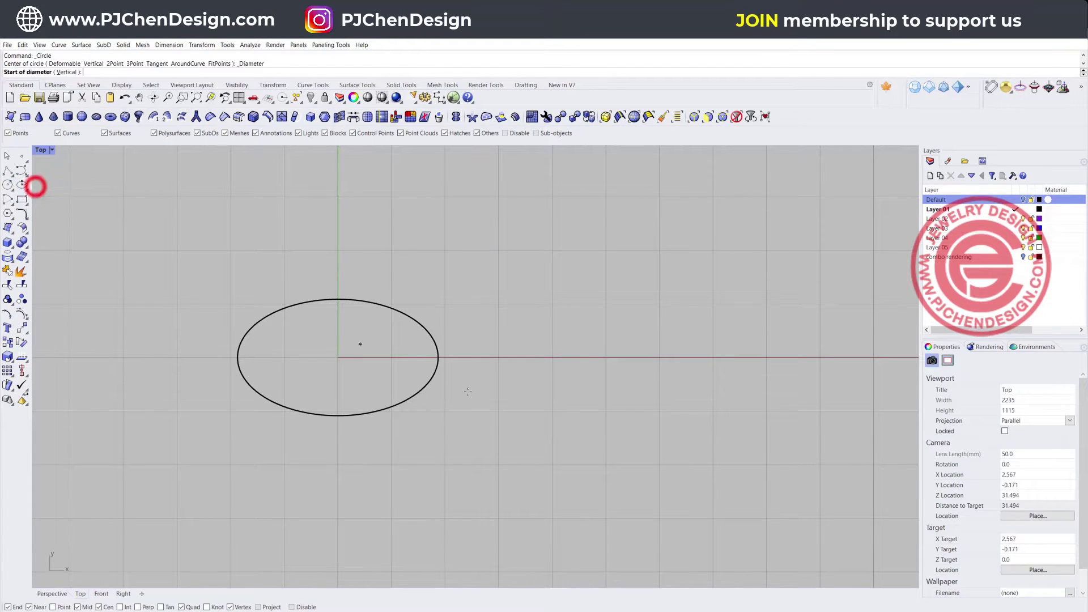
click(443, 357)
double_click(42, 150)
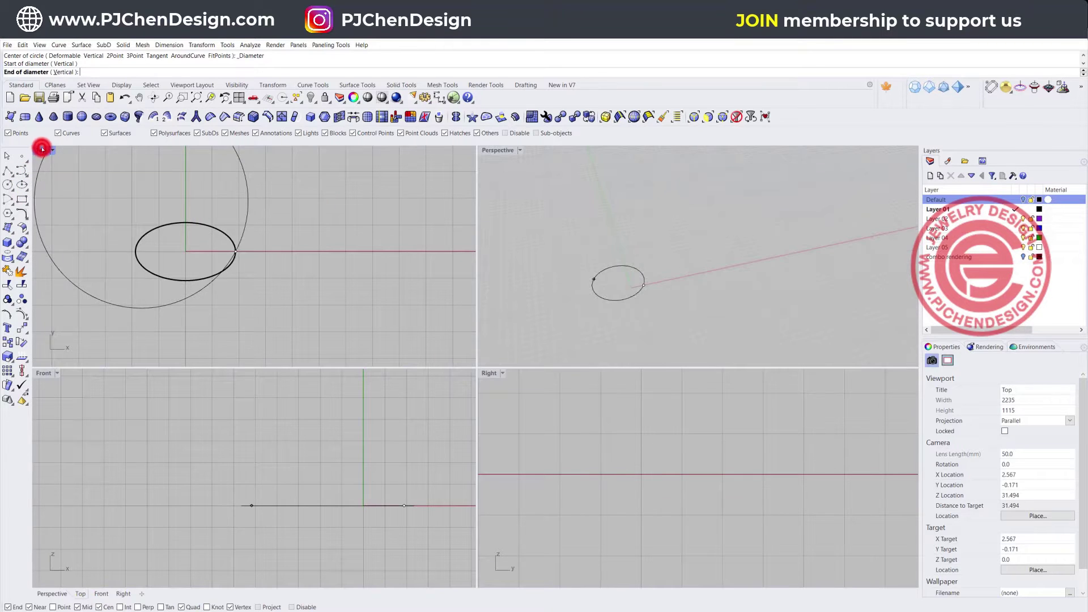
right_drag(352, 499, 167, 401)
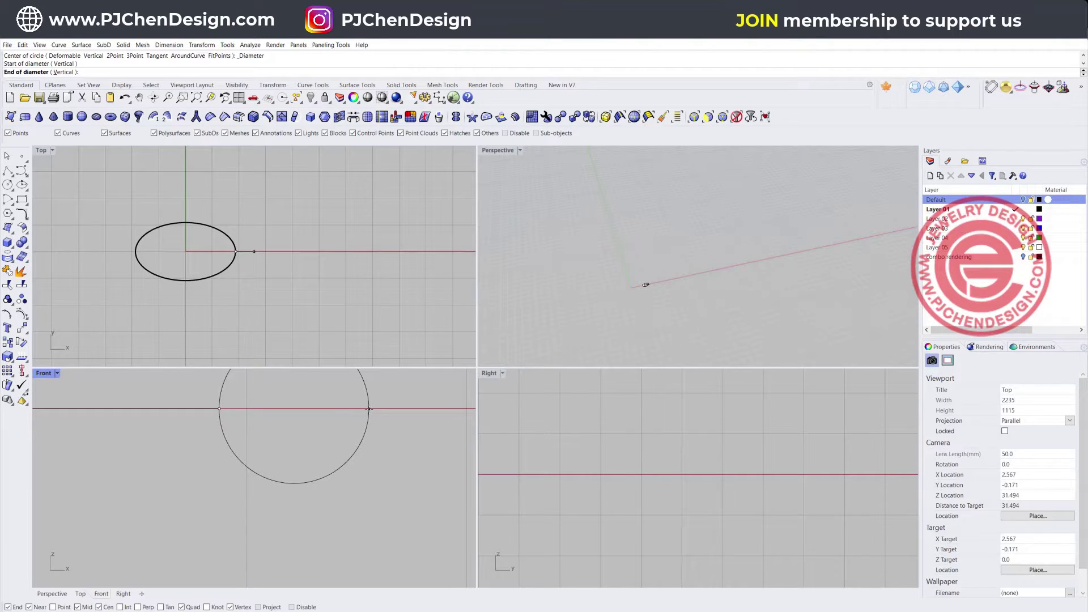
click(369, 409)
scroll(362, 425, down, 4)
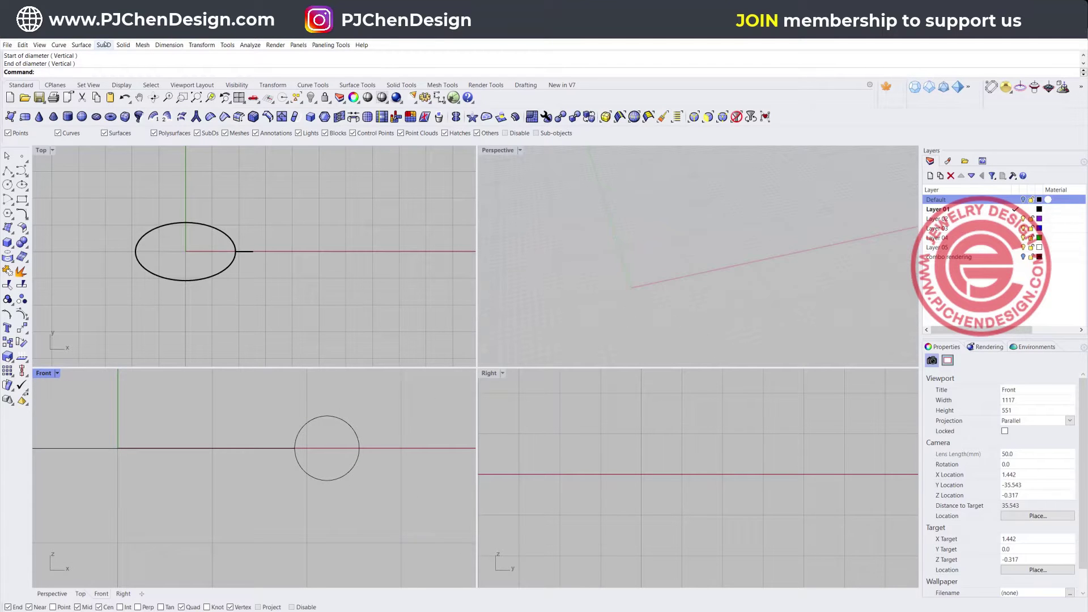
- Sweep 1 Rail the circle along the ellipse rail to create the oval ring surface
click(104, 44)
mouse_move(81, 45)
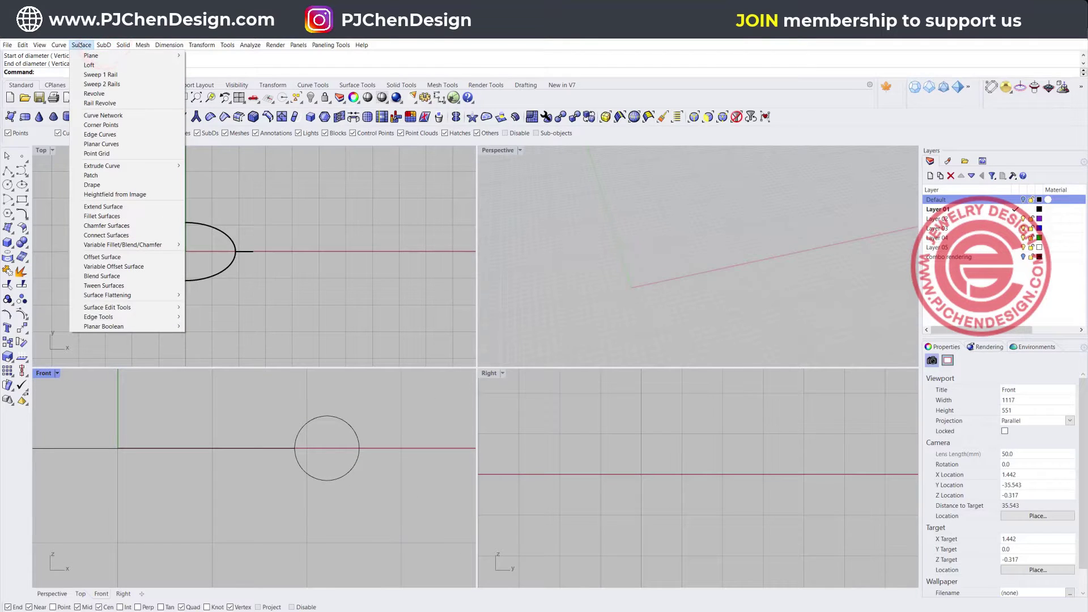
click(92, 71)
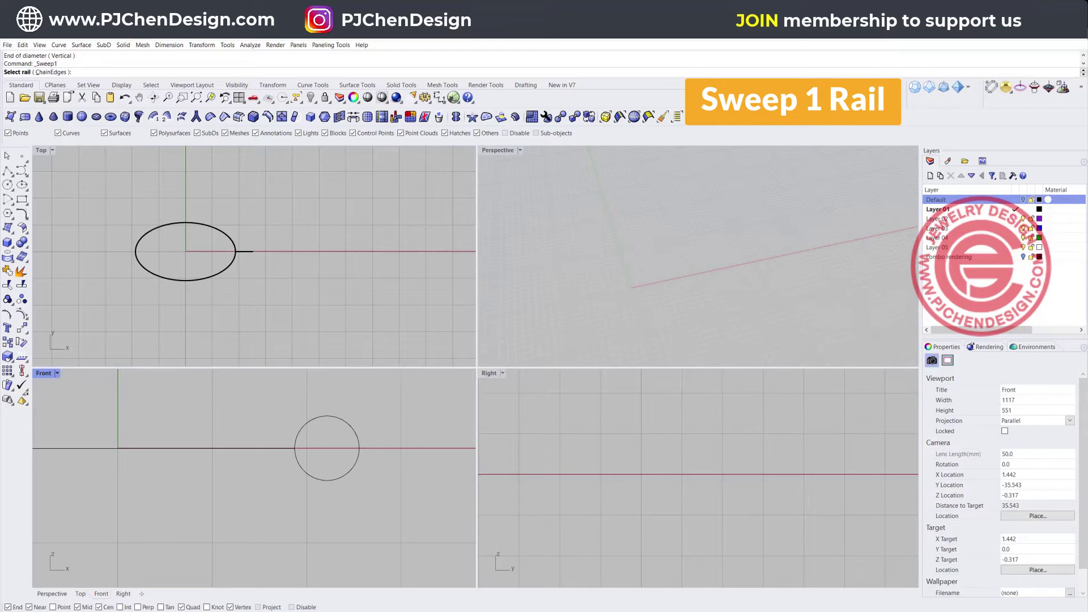
click(231, 242)
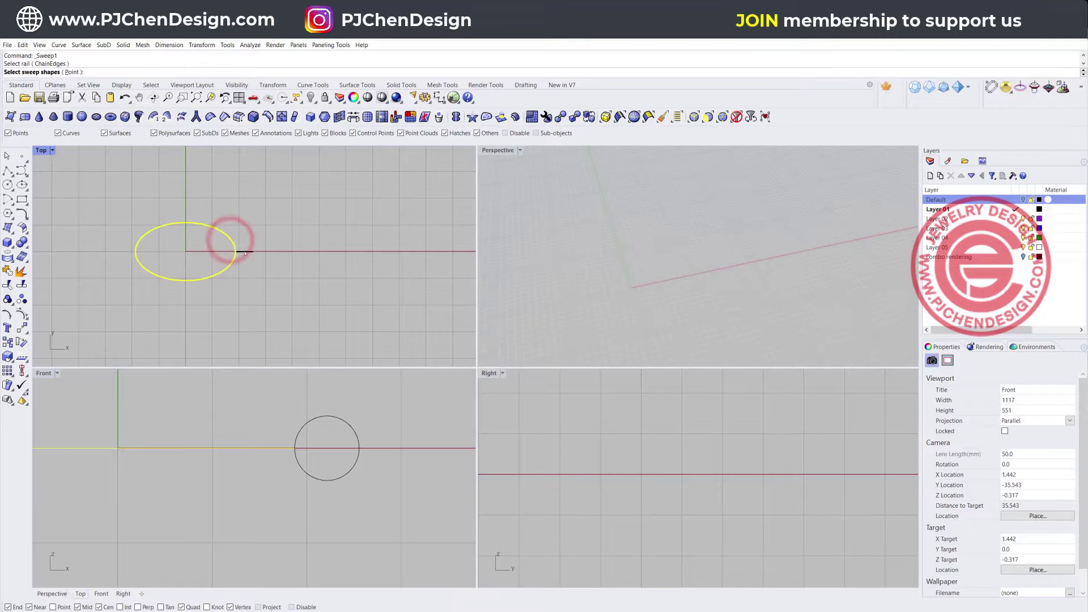
click(243, 251)
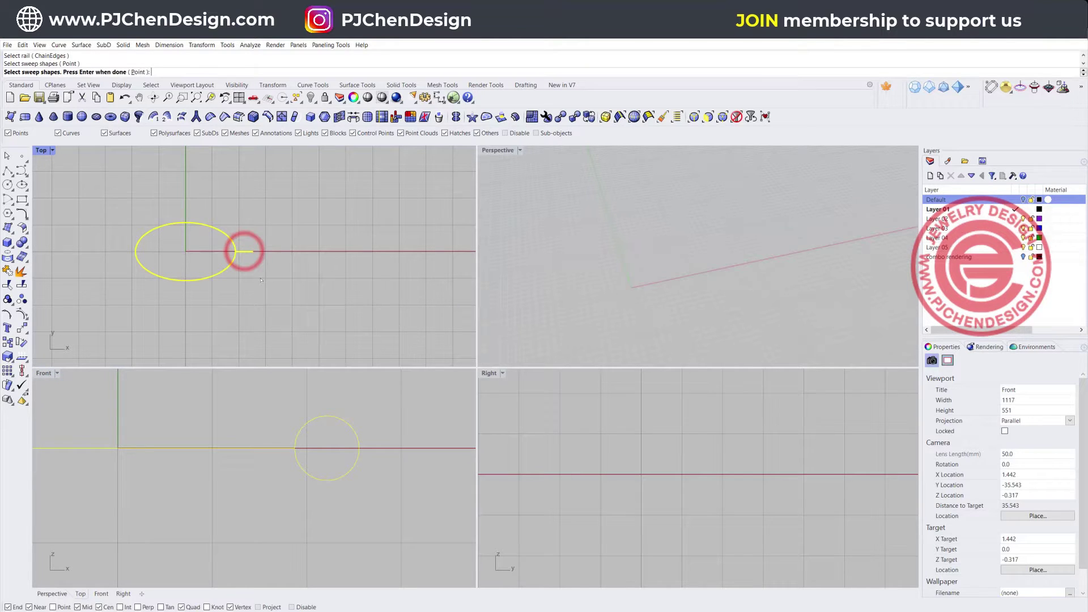
key(Return)
key(Return)
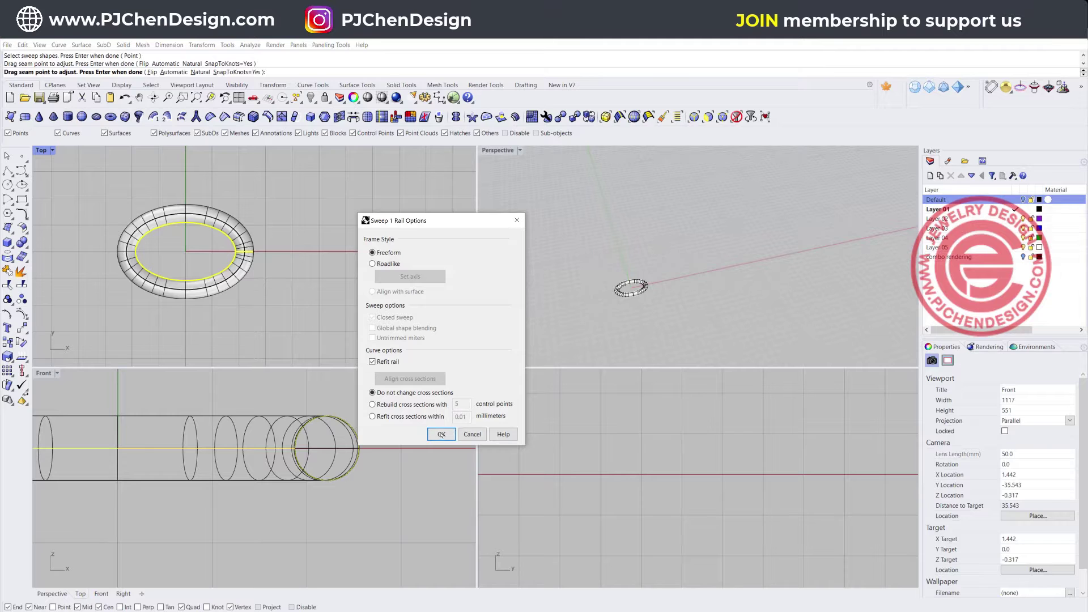
click(442, 434)
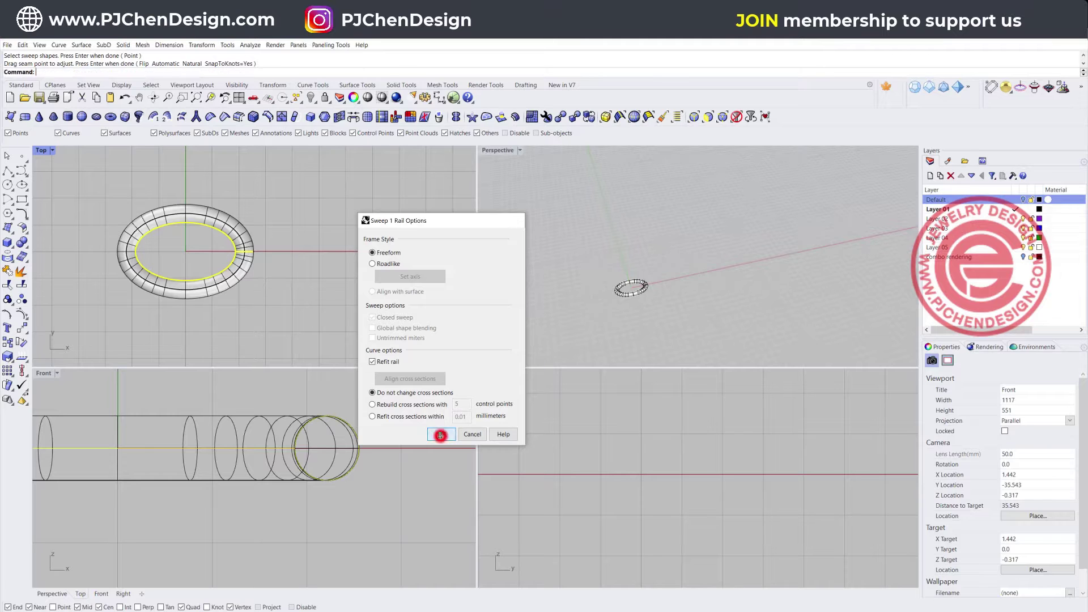
double_click(41, 150)
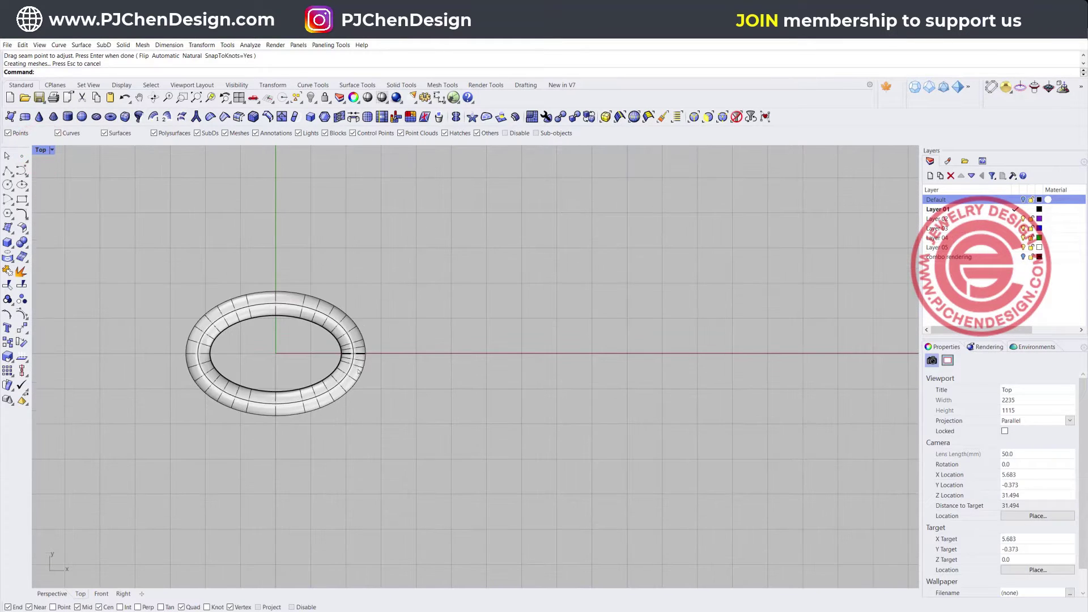
- Copy the oval ring surface to the right along X, leaving the original in place
click(358, 370)
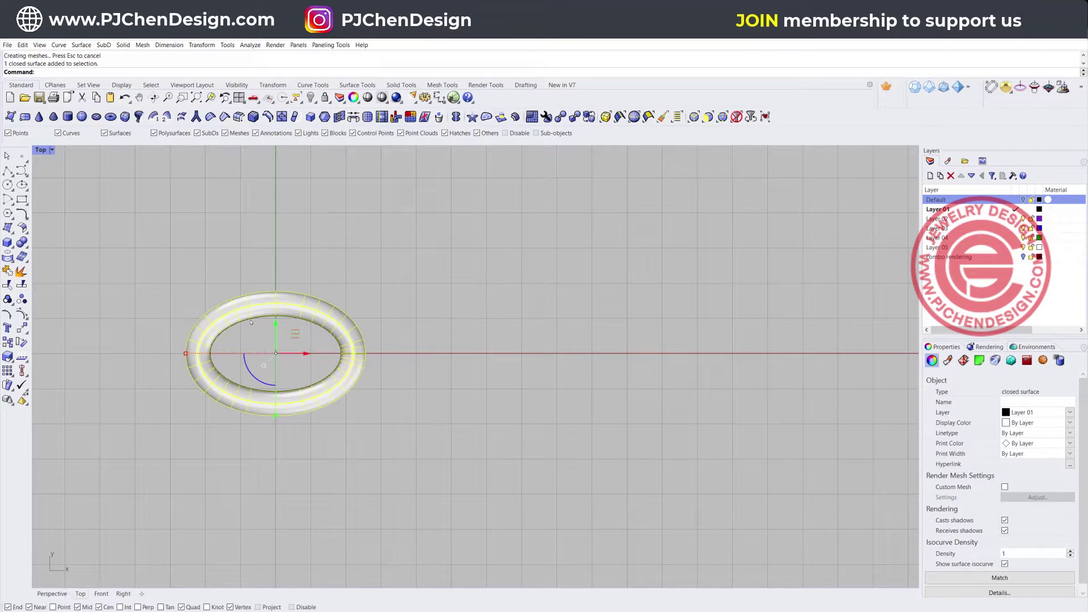
key(Delete)
scroll(339, 357, up, 2)
click(368, 363)
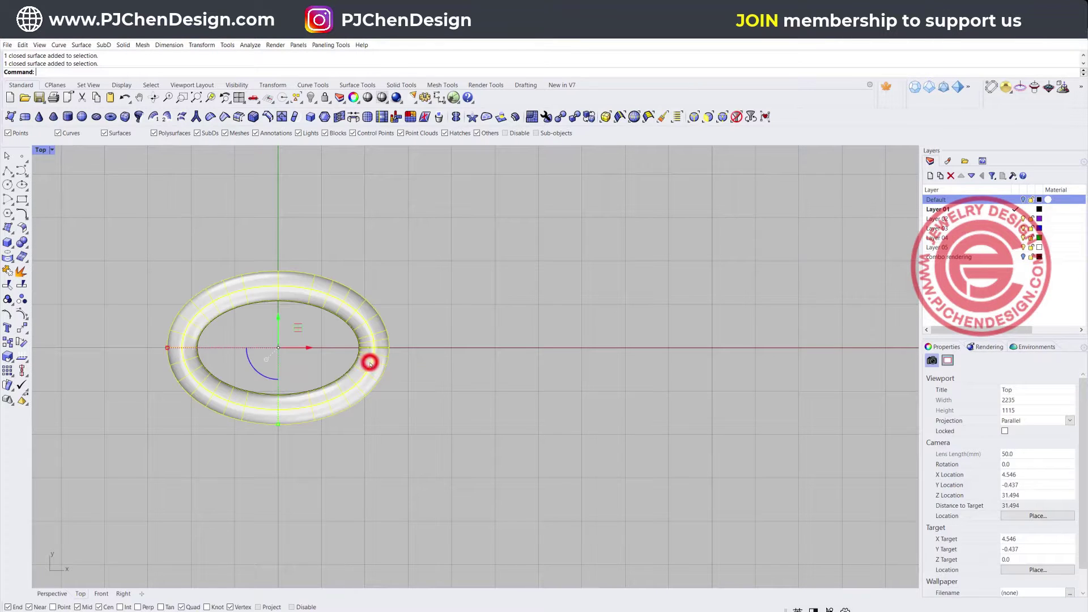
click(83, 192)
drag(77, 205, 395, 370)
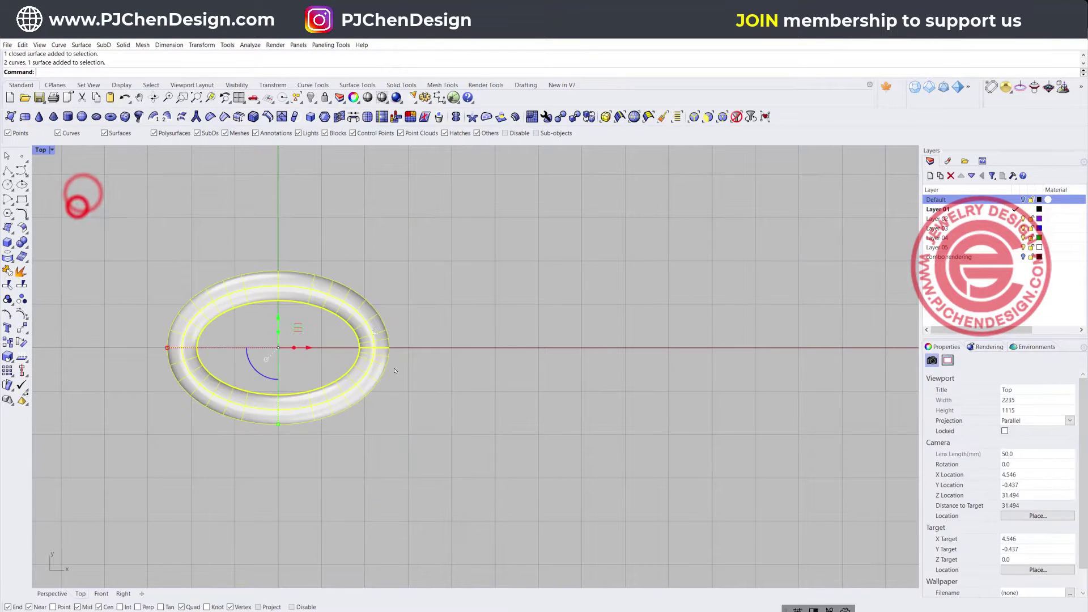
click(371, 323)
click(462, 342)
click(366, 365)
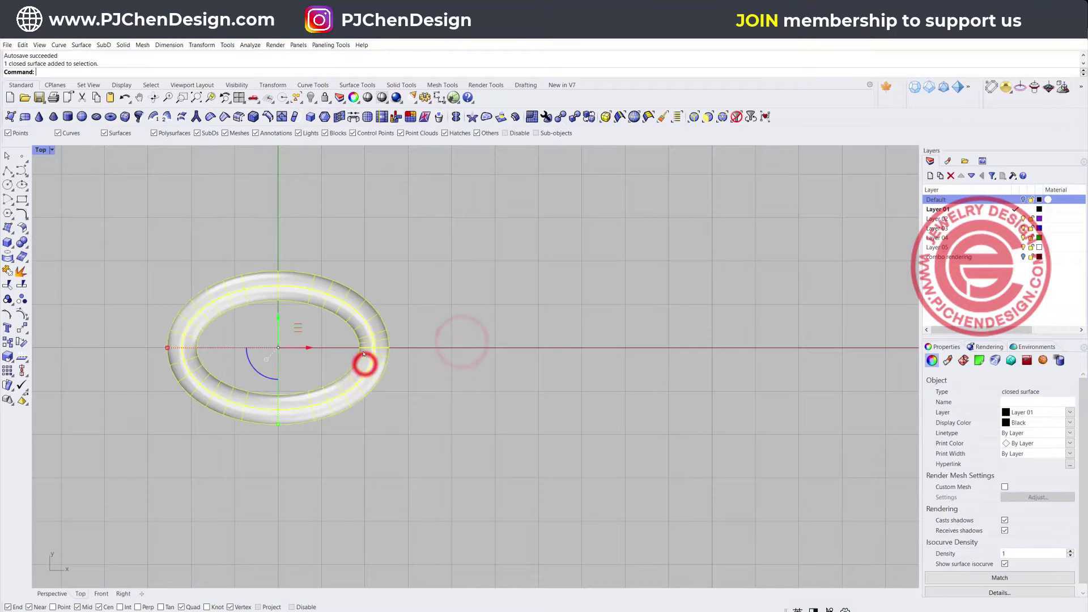
drag(330, 353, 465, 404)
key(alt)
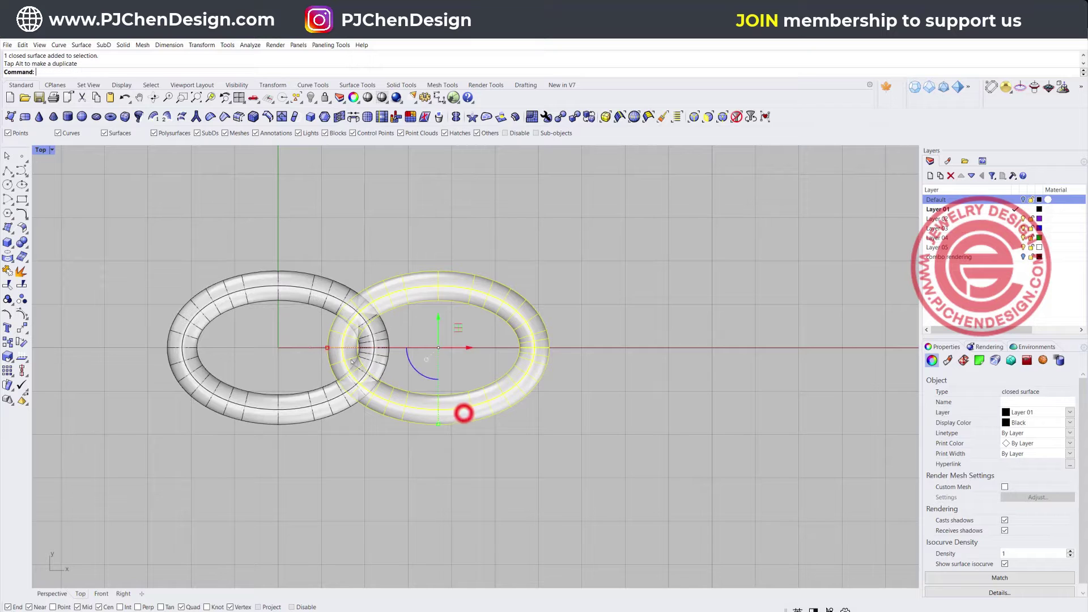
double_click(41, 149)
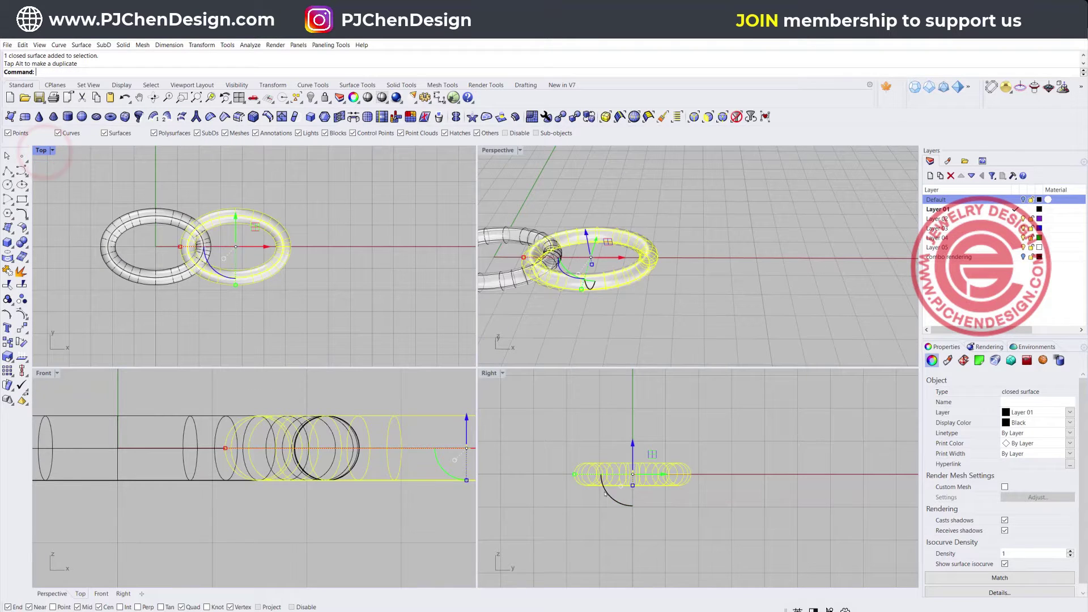
- Rotate the copied ring 90° to stand upright, and slide a flat ring right along X
drag(604, 492, 652, 502)
click(311, 306)
scroll(210, 250, up, 2)
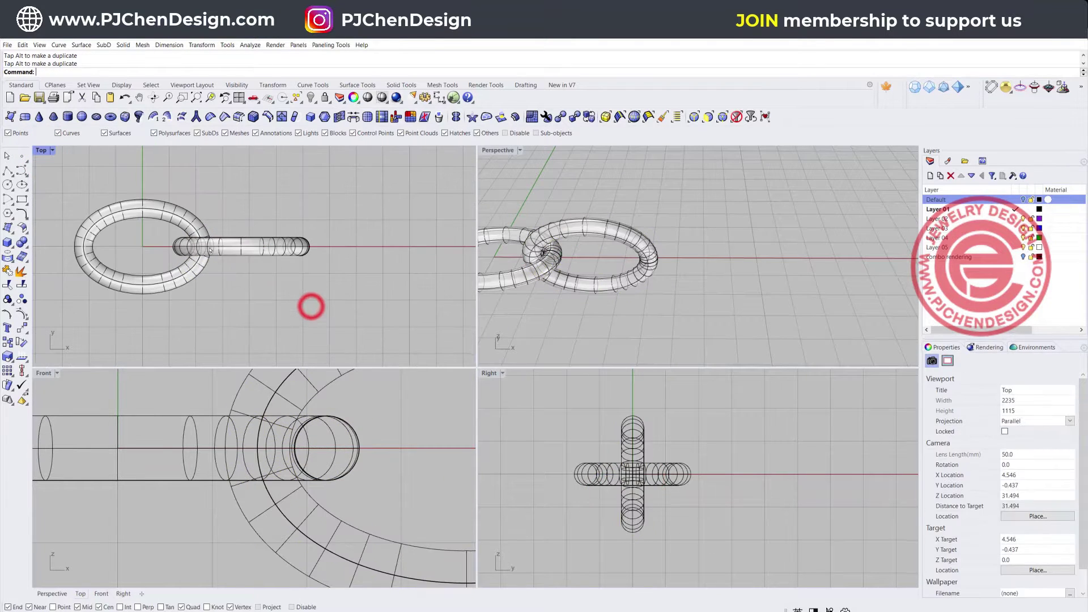
scroll(212, 248, up, 3)
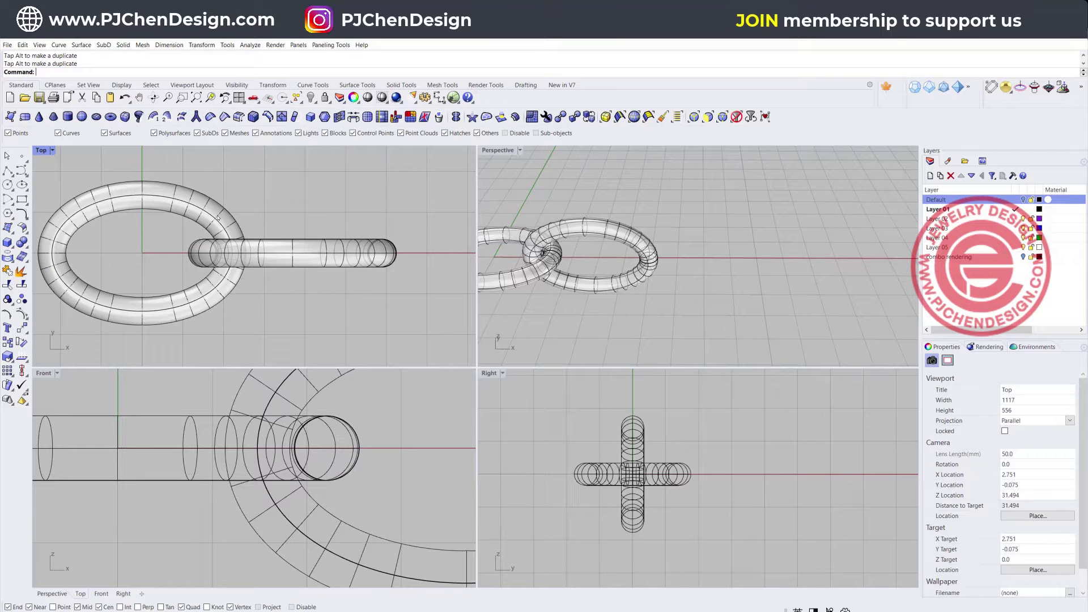
click(194, 211)
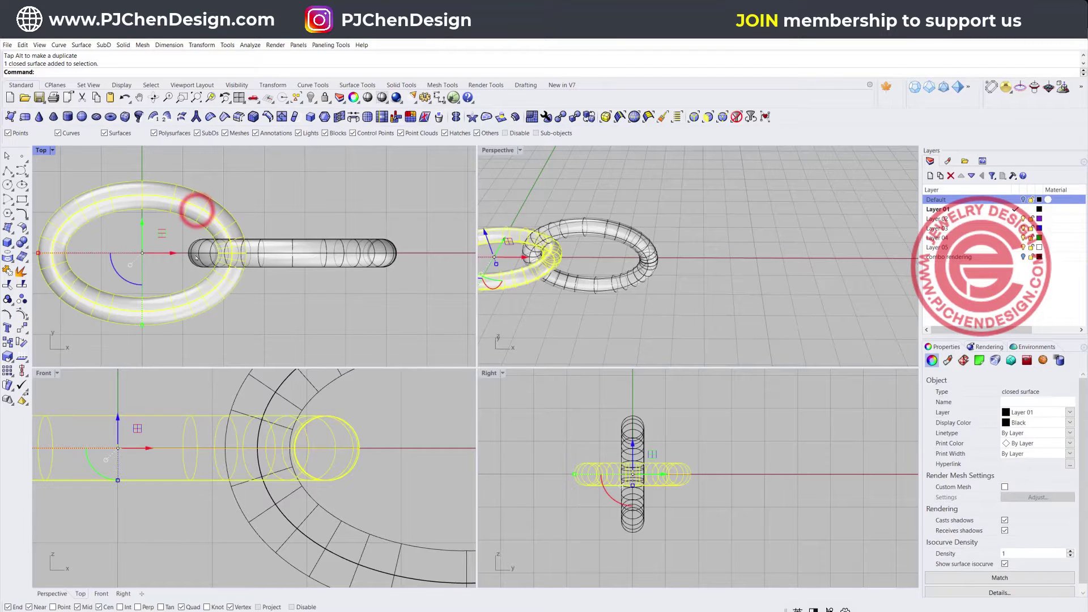
drag(173, 250, 353, 319)
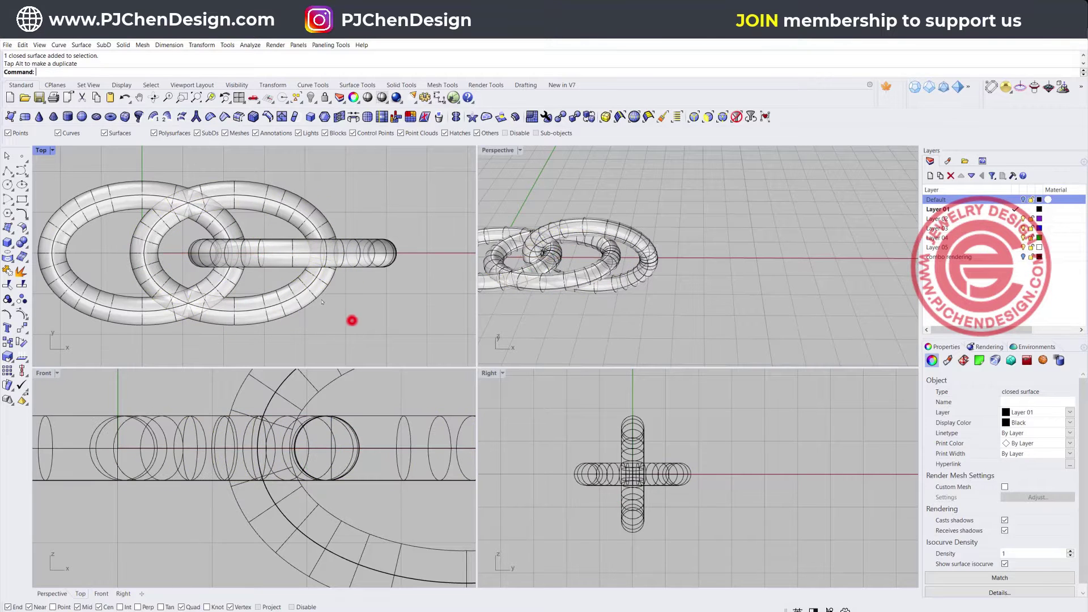
- Rotate the second oval link 45° about the chain axis in the Right view
click(273, 258)
click(320, 254)
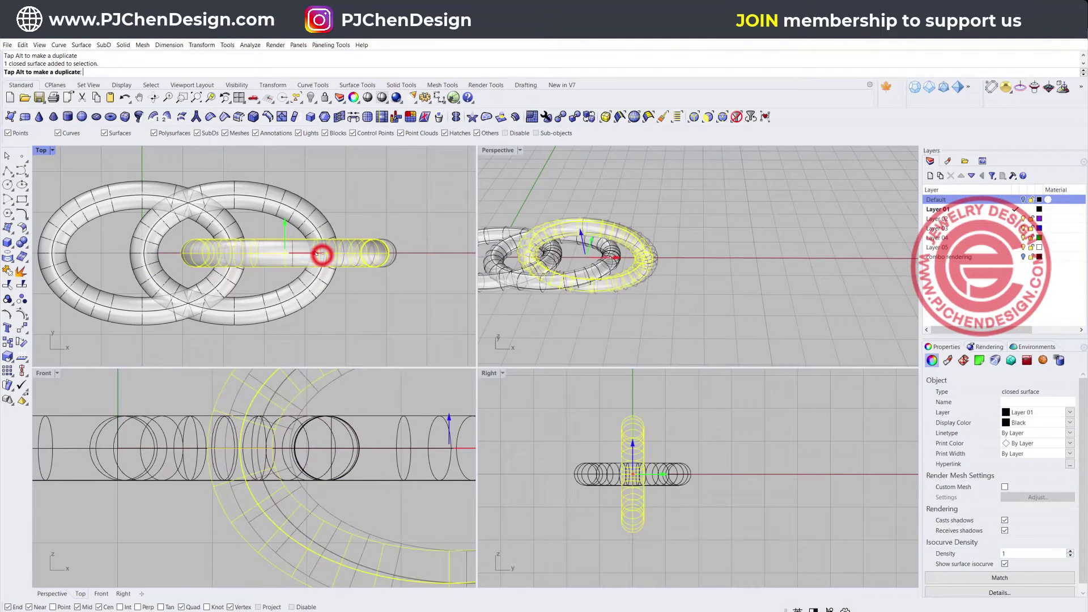
click(345, 313)
click(304, 291)
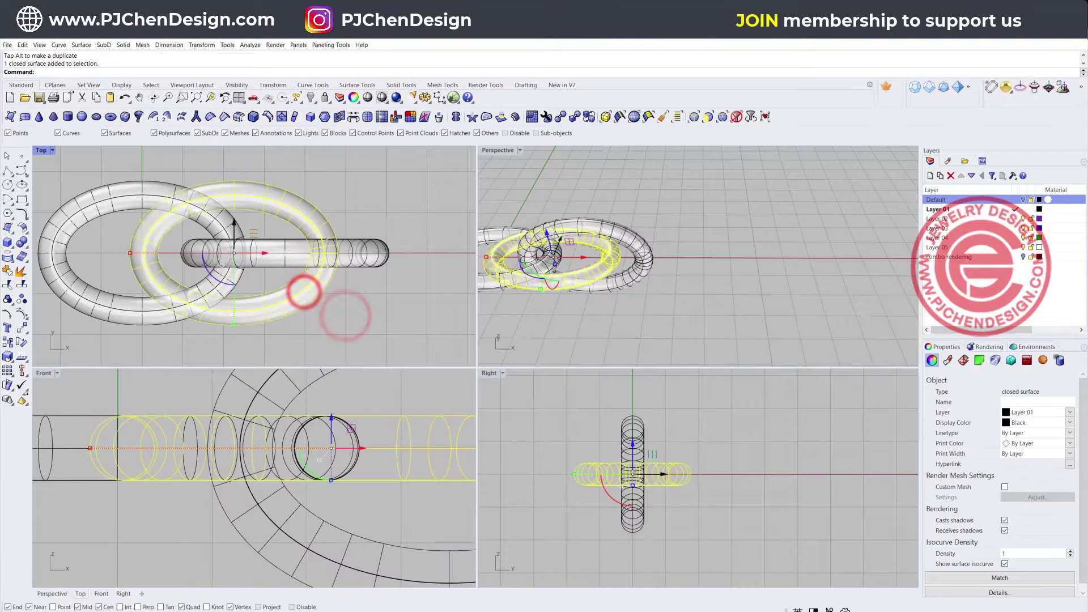
click(612, 498)
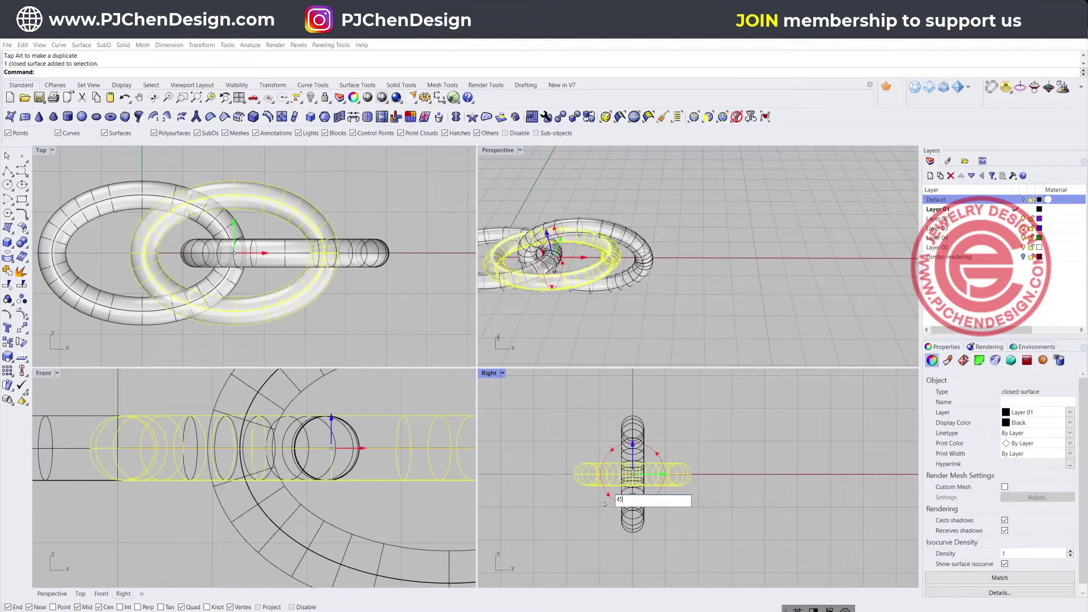
key(Return)
click(553, 407)
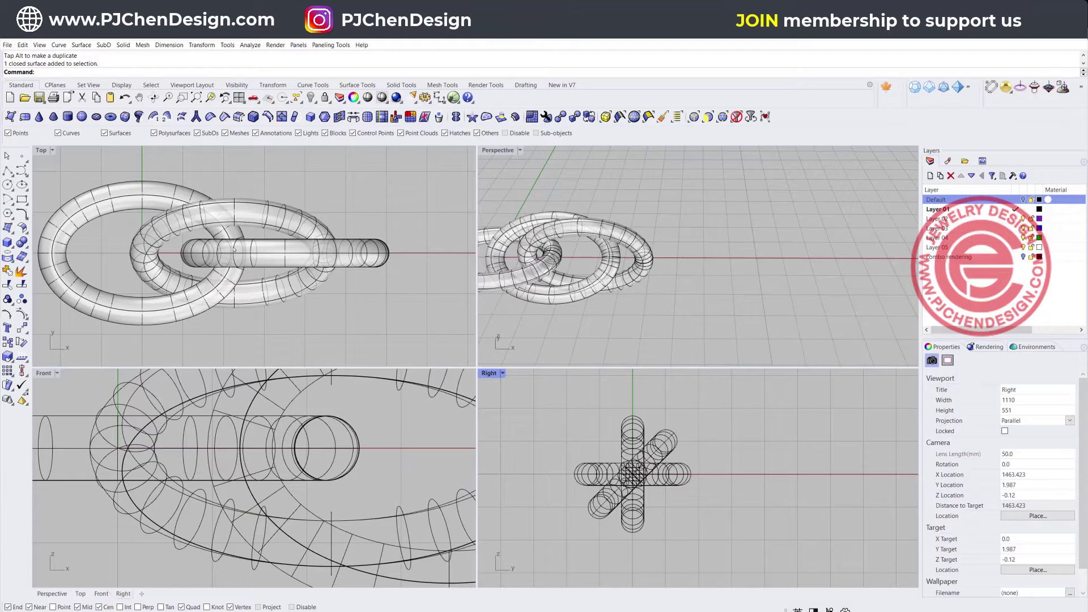
- Set the links' display colours to green, white and red
click(108, 202)
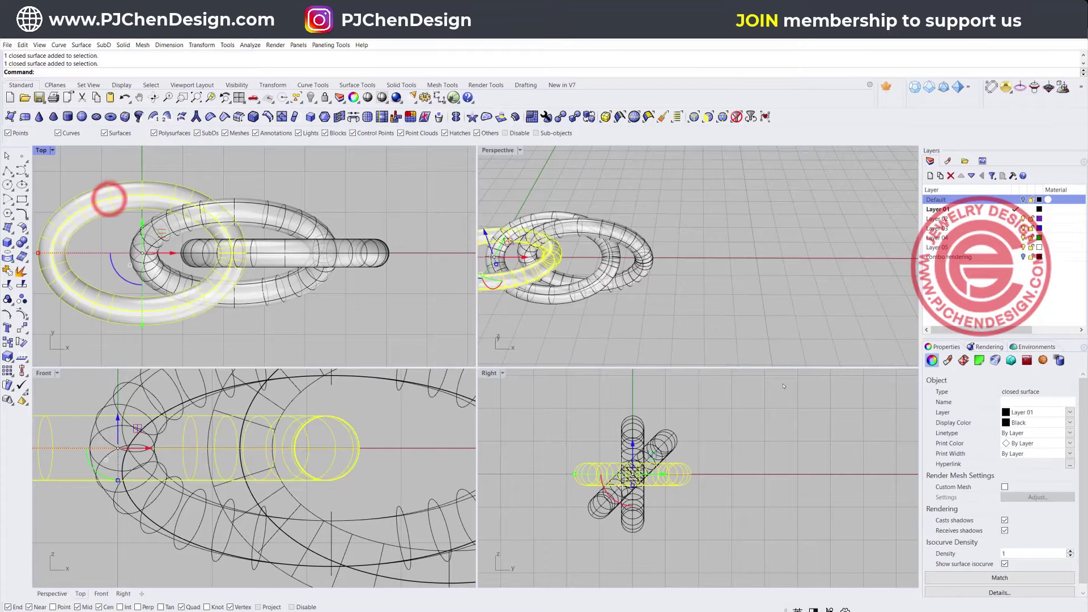
click(1070, 423)
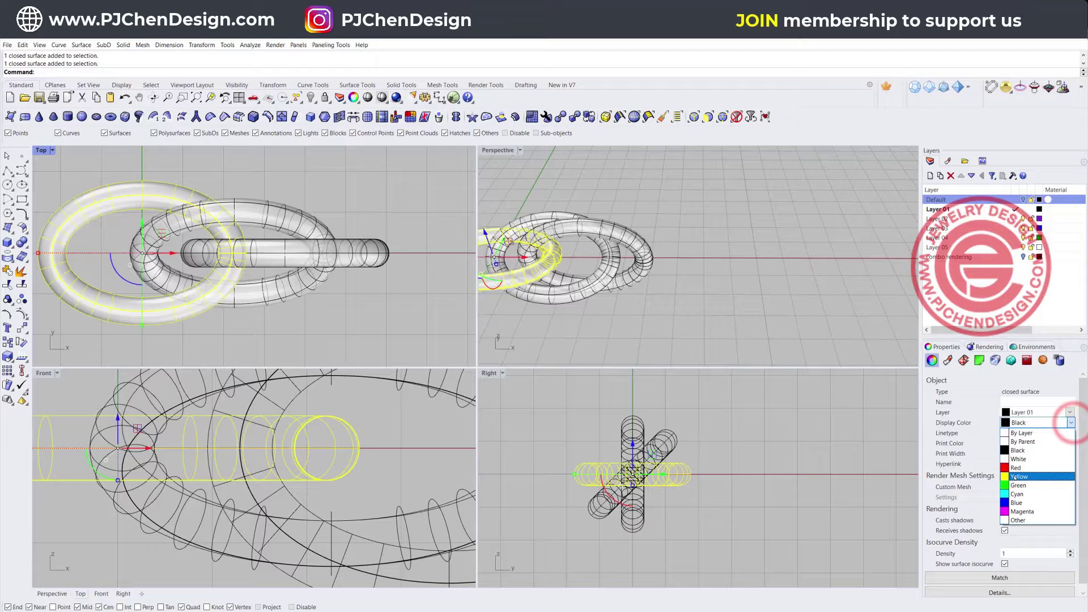
click(1014, 484)
click(274, 255)
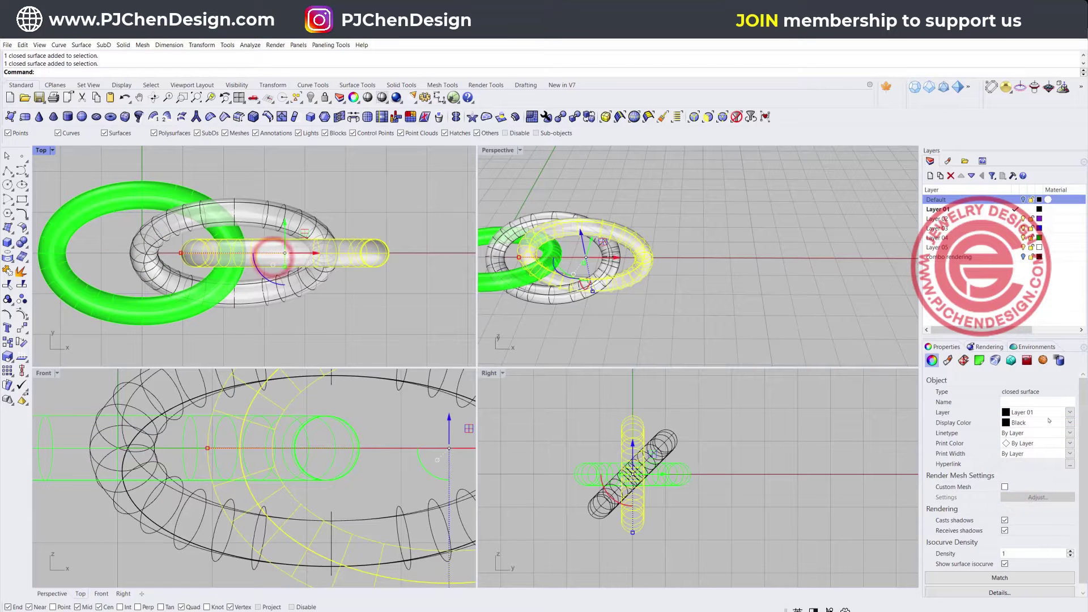
click(1069, 422)
click(1020, 444)
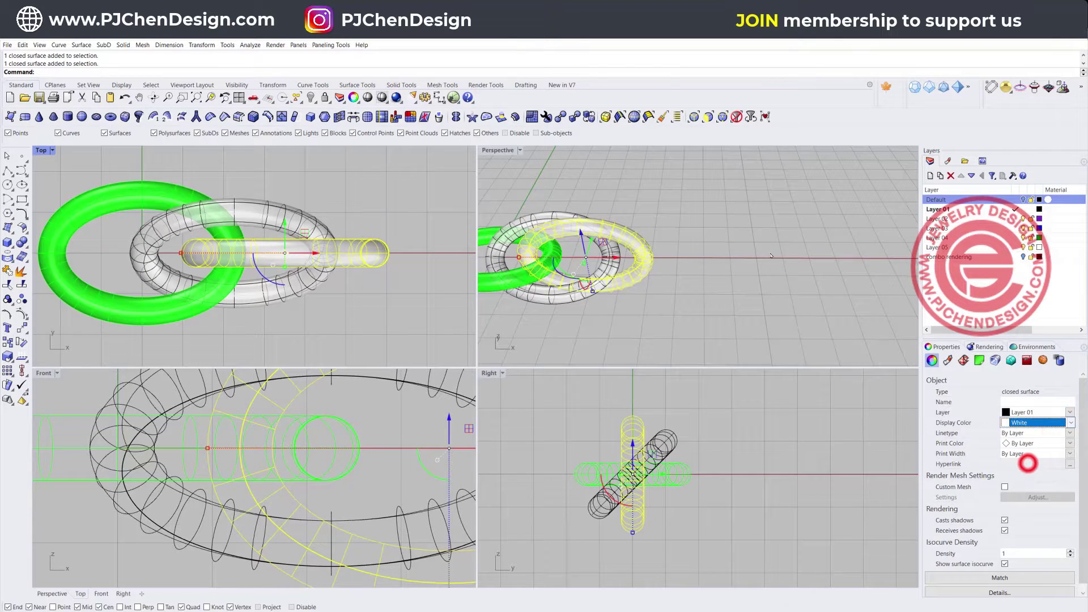
click(765, 245)
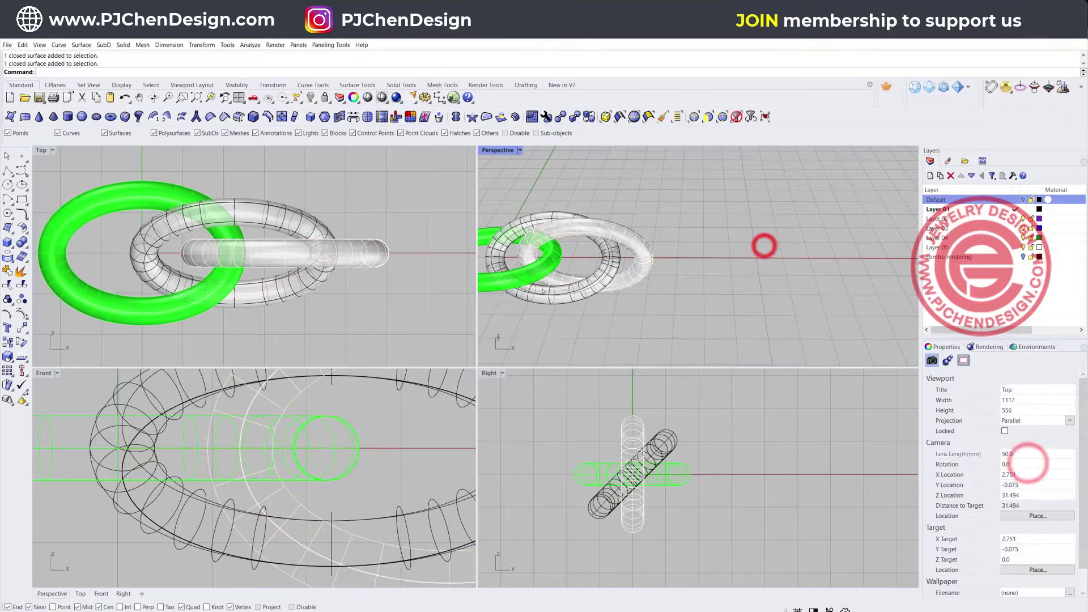
click(639, 255)
click(723, 318)
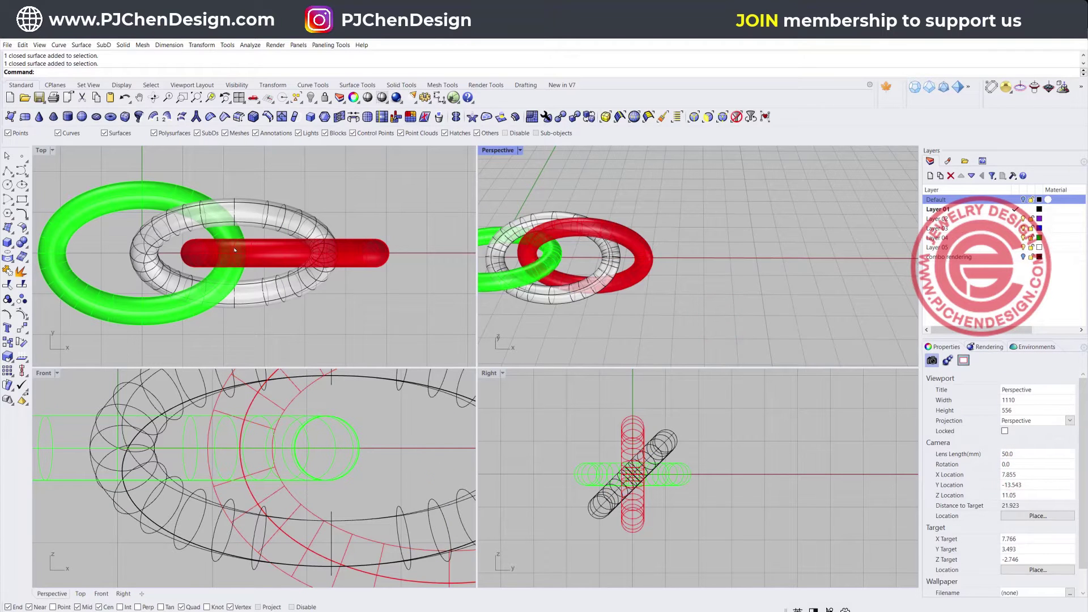
- Duplicate the three-link set to the right to extend the chain
right_drag(230, 253, 209, 256)
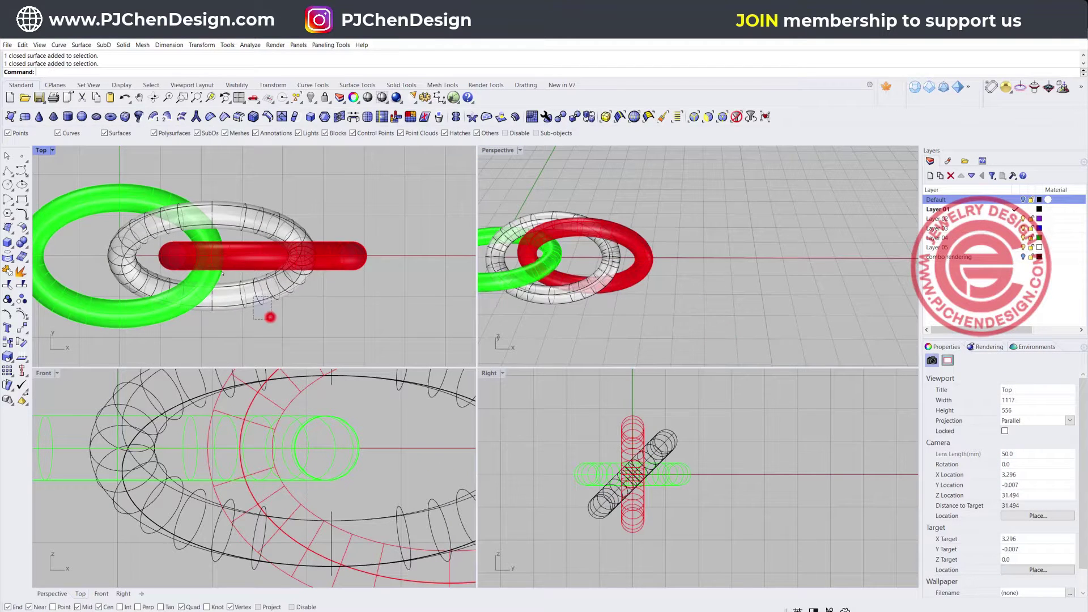
drag(270, 316, 221, 274)
scroll(244, 266, down, 2)
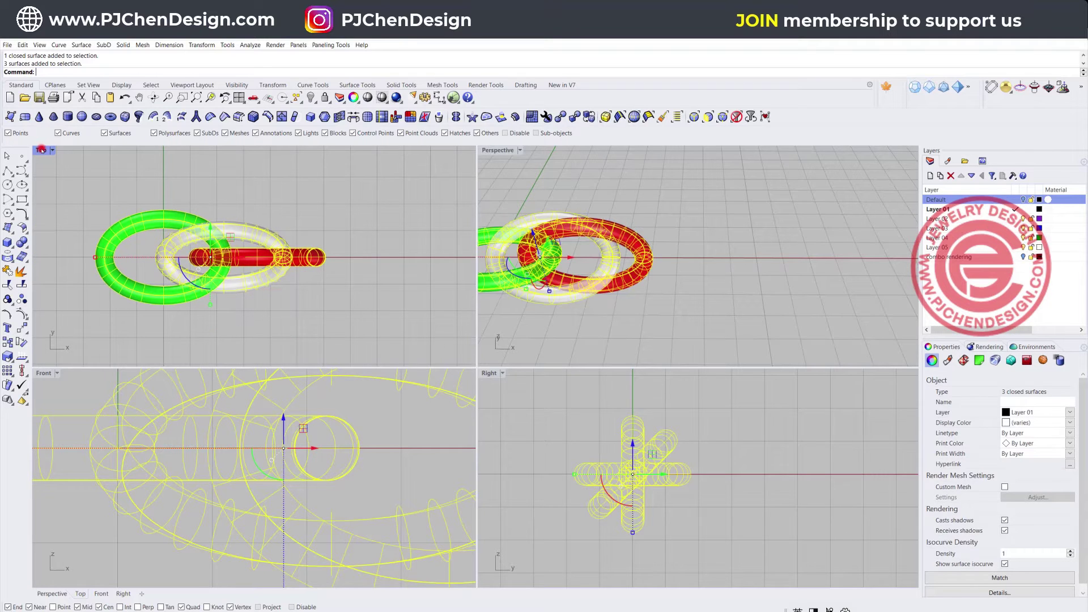
double_click(42, 149)
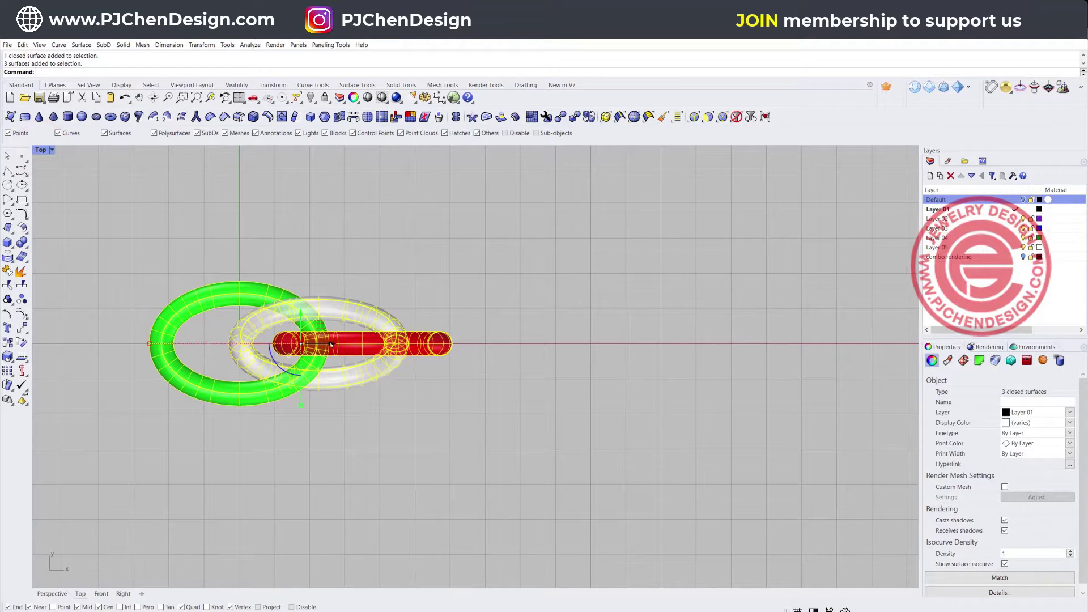
drag(331, 344, 514, 375)
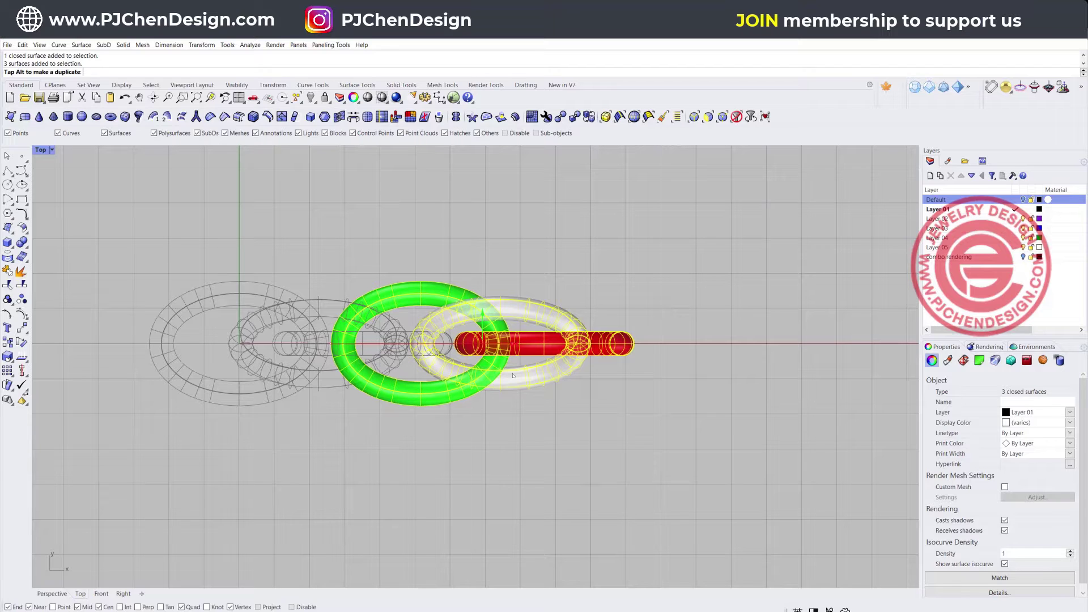
drag(514, 375, 513, 375)
click(497, 432)
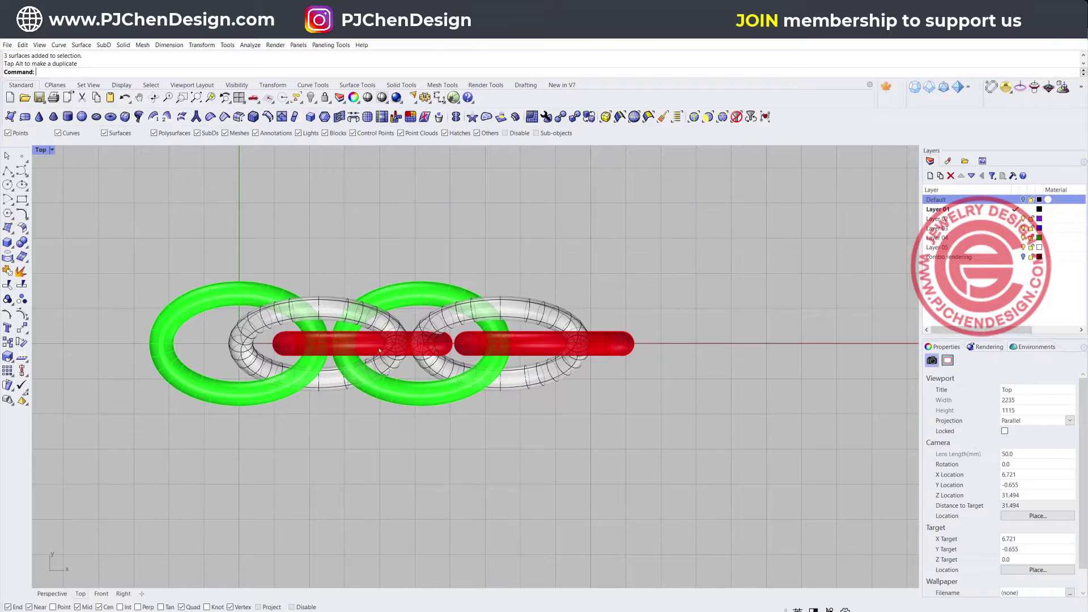
- Move the two white links left along X to tighten their spacing
scroll(397, 341, up, 2)
click(382, 311)
click(449, 309)
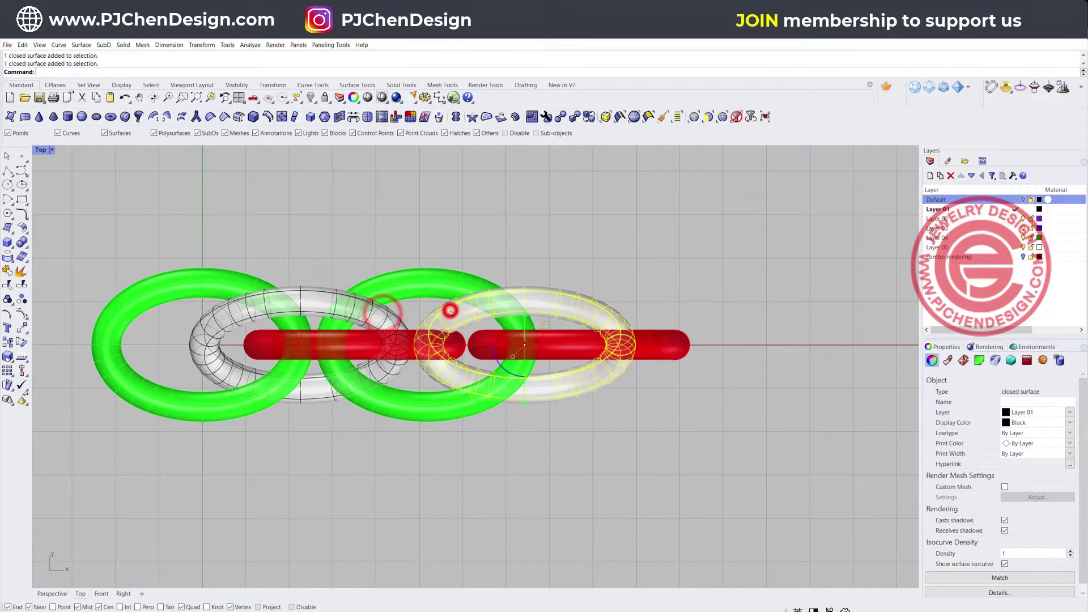
click(436, 328)
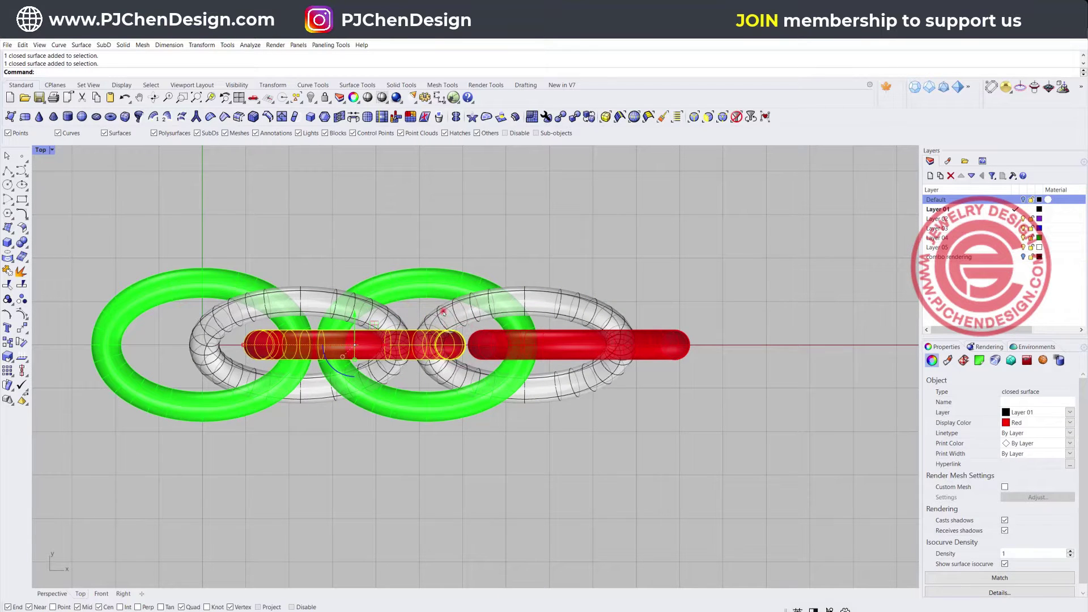
click(442, 309)
shift+click(383, 311)
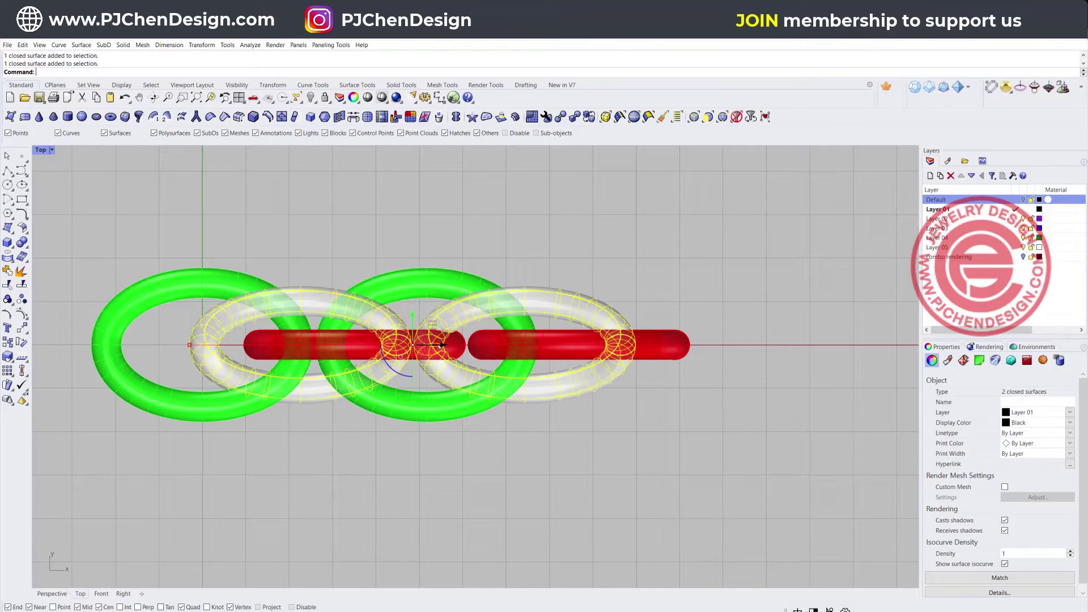
drag(439, 345, 430, 356)
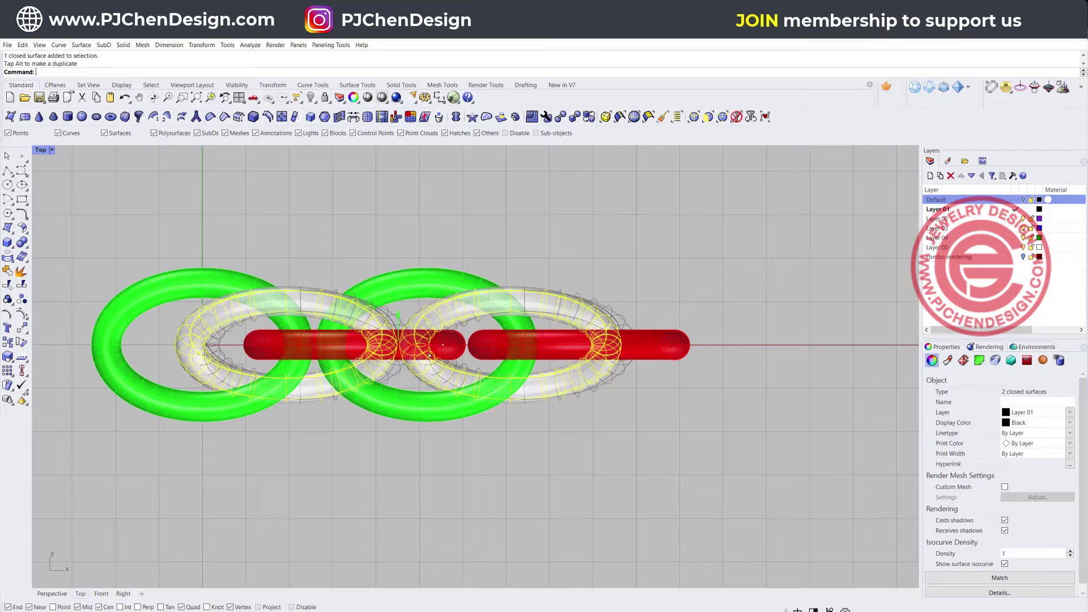
click(517, 444)
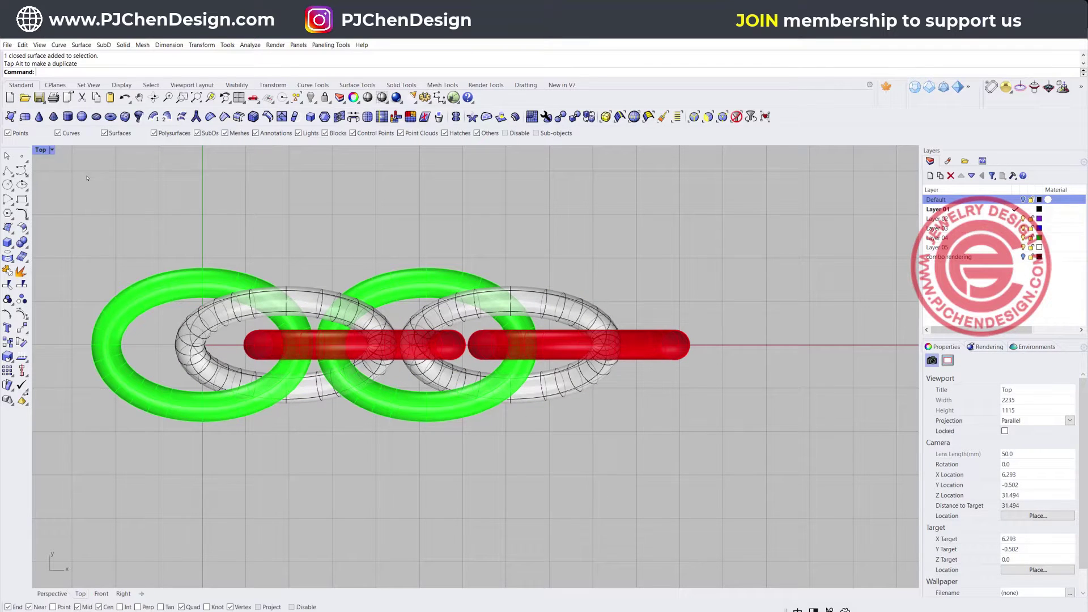
- Delete the duplicated link set and select the green, white and red links
drag(669, 431, 509, 255)
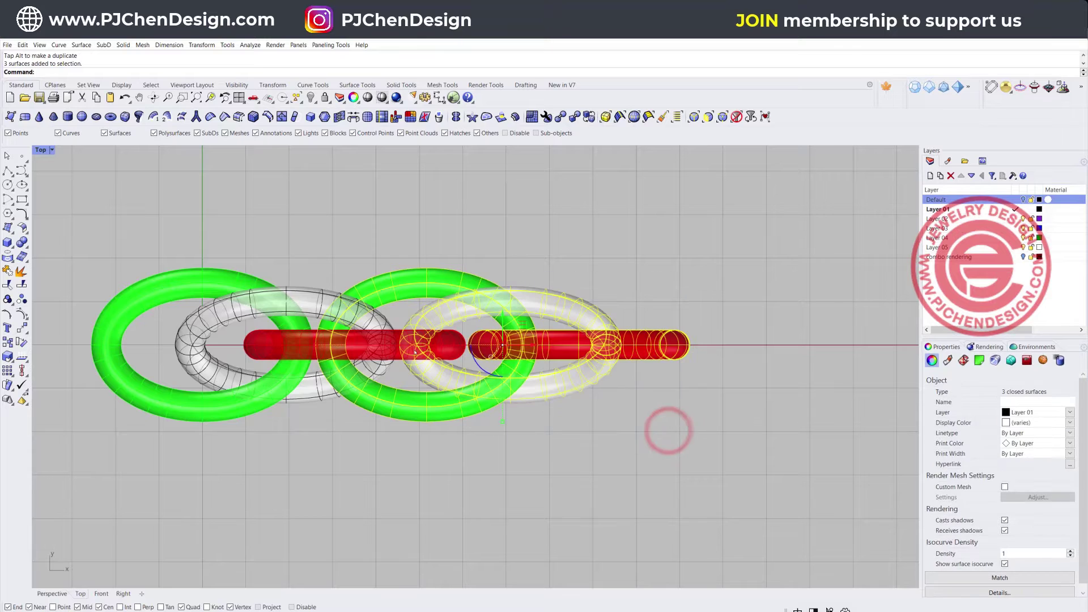
key(Delete)
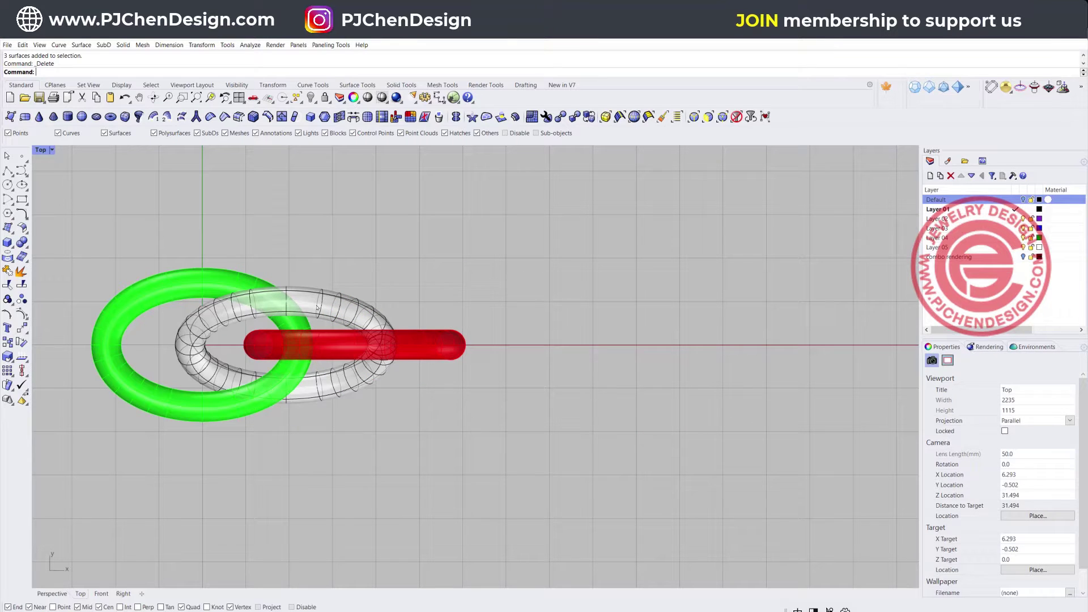
click(327, 353)
shift+click(340, 311)
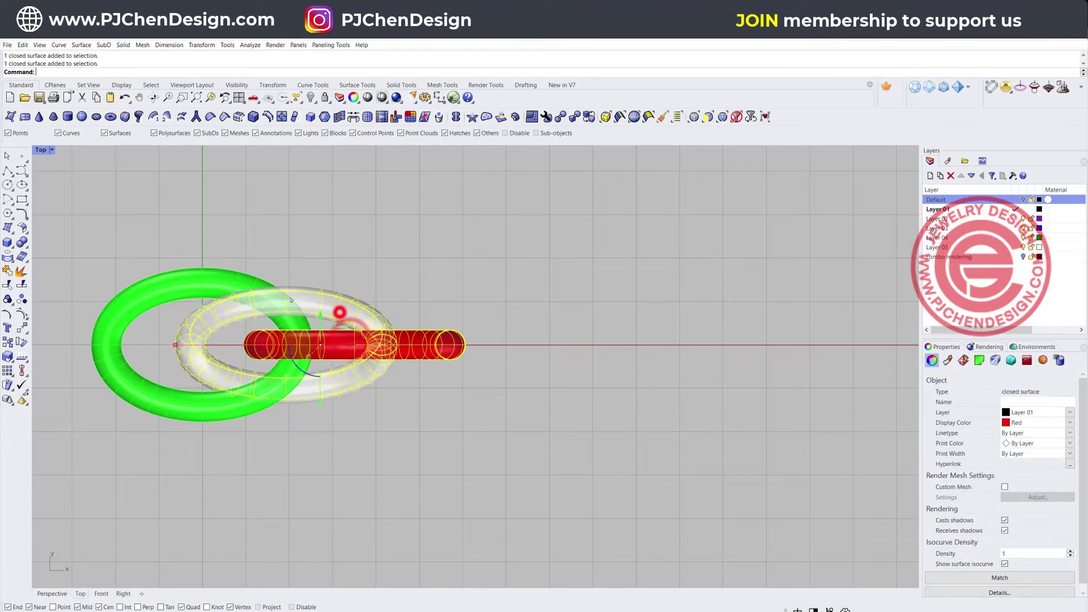
shift+click(226, 283)
scroll(230, 283, down, 2)
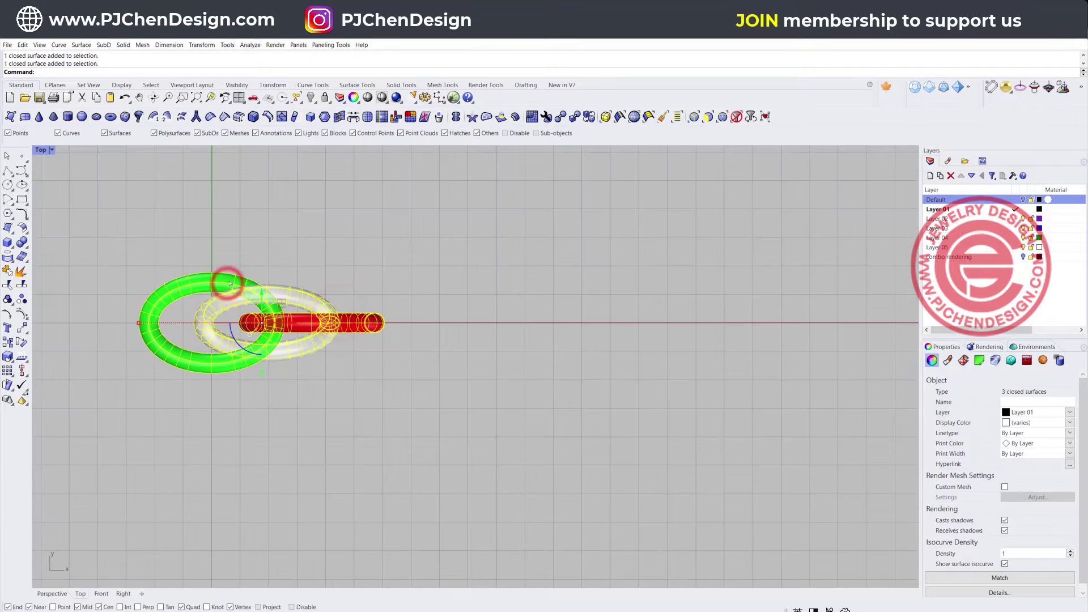
- Linear-array the three links into 5 copies, spacing set by two reference points
click(24, 333)
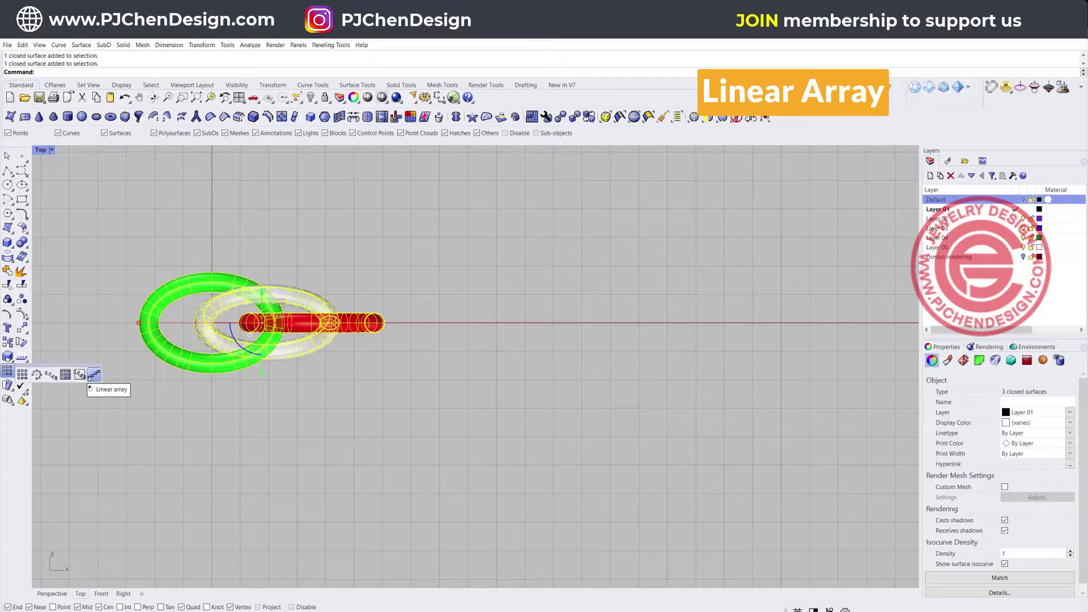
click(90, 372)
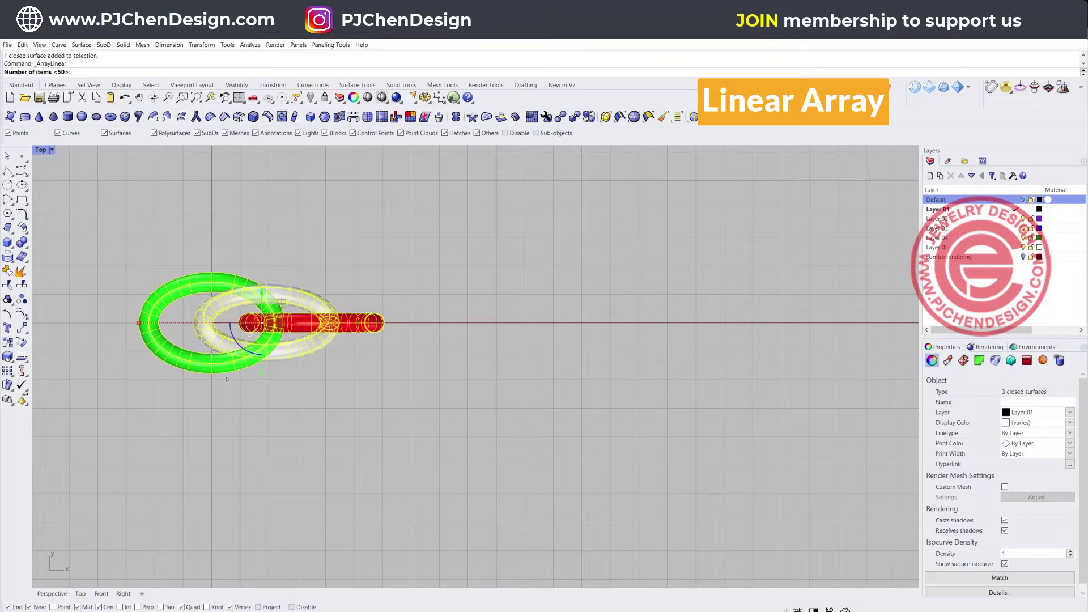
text(5)
key(Return)
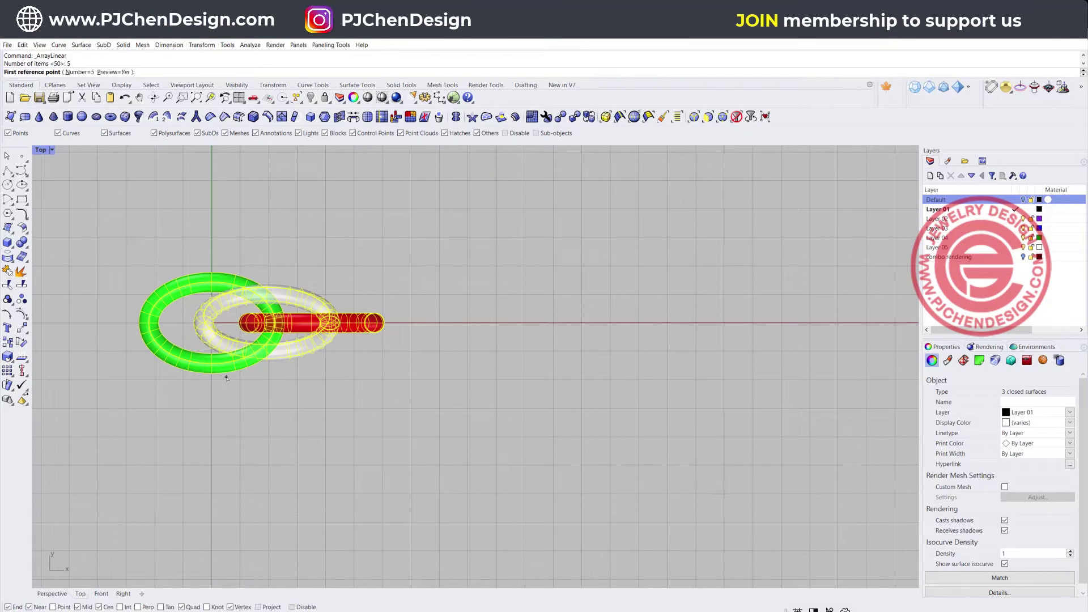
click(211, 384)
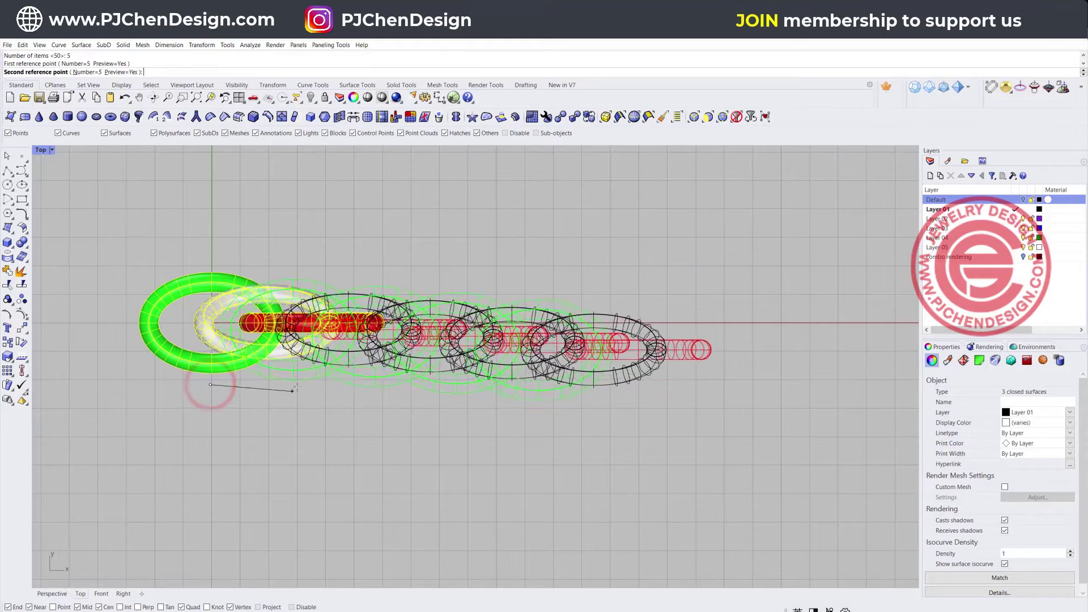
click(358, 385)
- Maximize Perspective, switch it to Rendered, orbit the chain diagonally, and restore four views
click(458, 440)
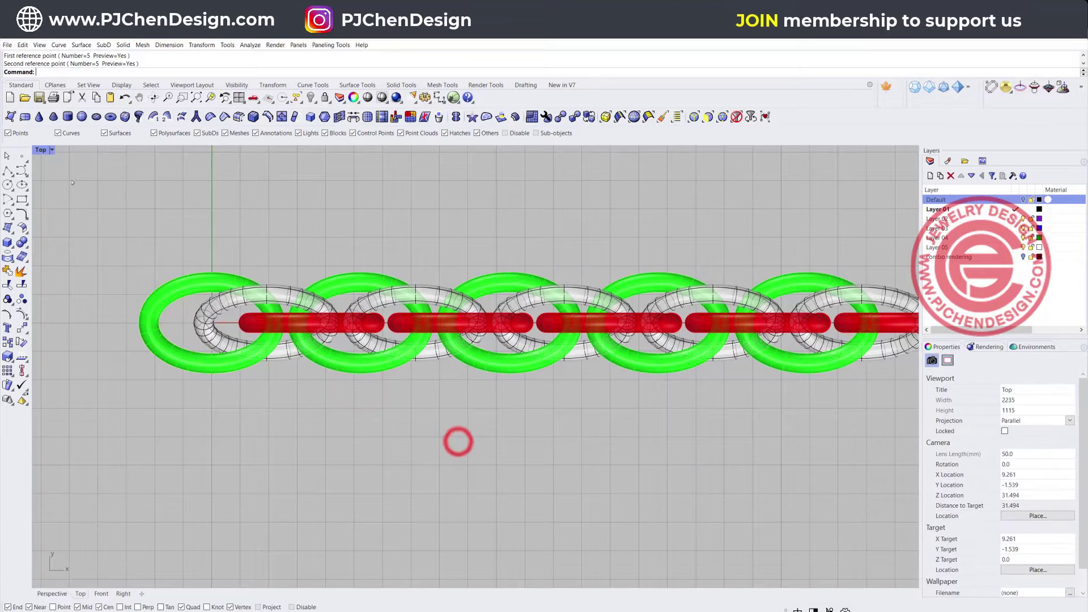
double_click(41, 149)
double_click(497, 150)
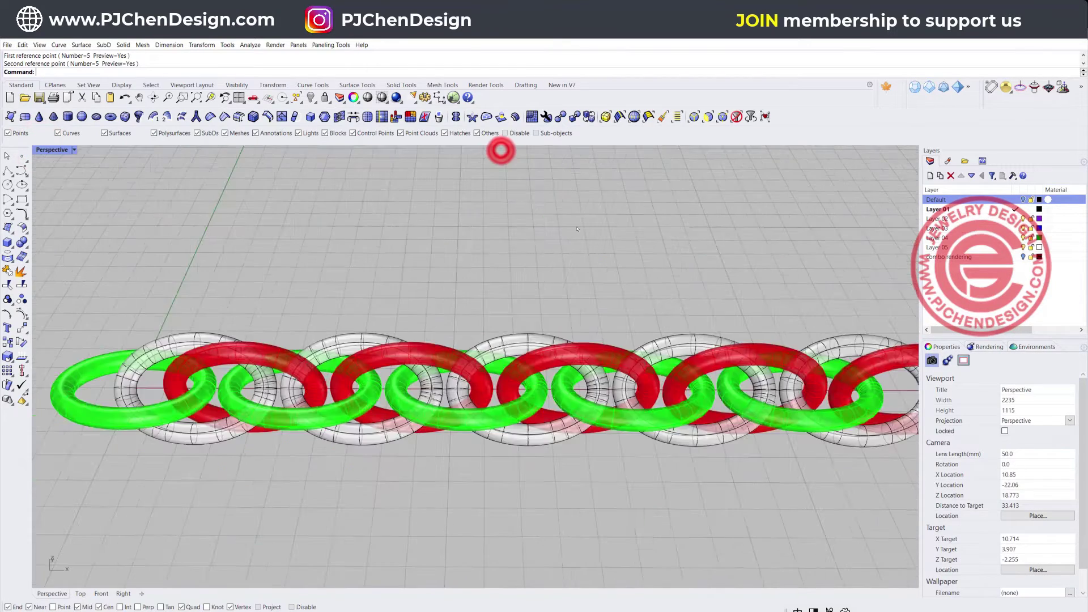
scroll(554, 335, down, 5)
shift+right_drag(554, 335, 413, 335)
click(76, 149)
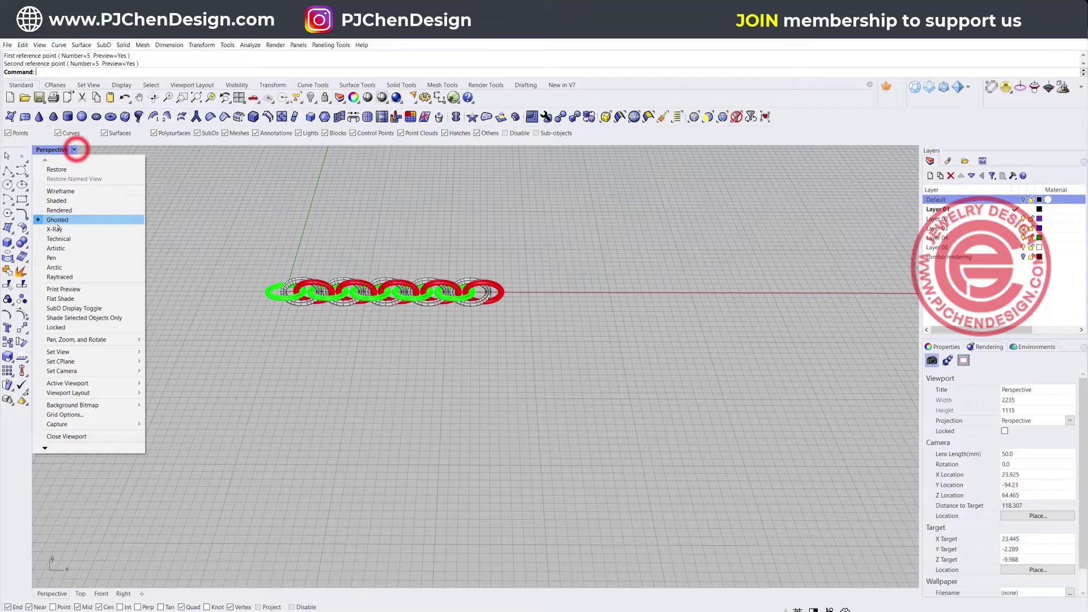
click(57, 214)
right_drag(389, 336, 315, 257)
scroll(422, 293, up, 3)
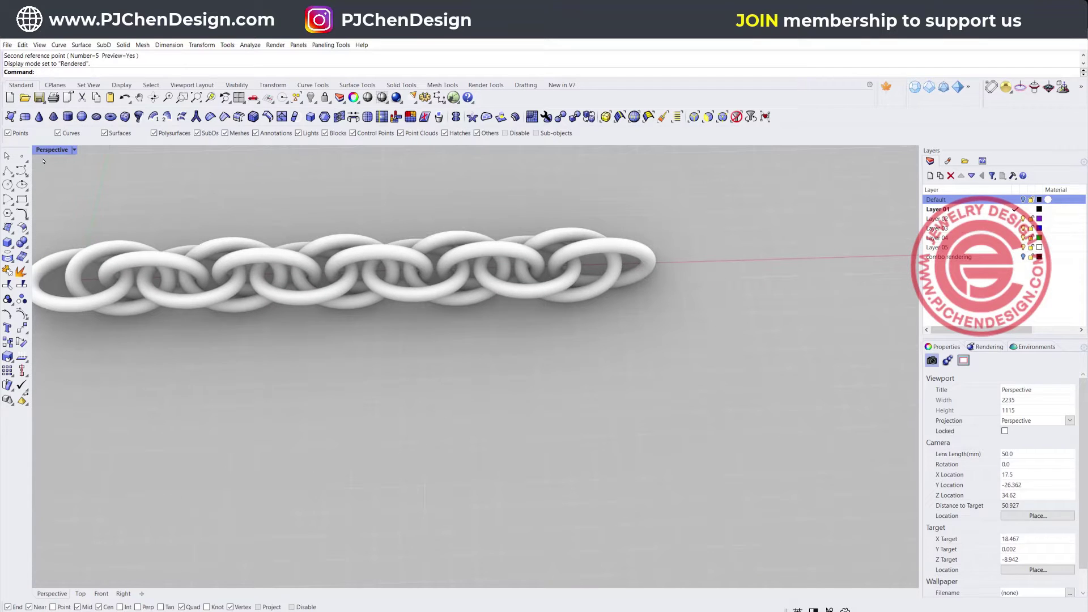
right_drag(231, 266, 245, 246)
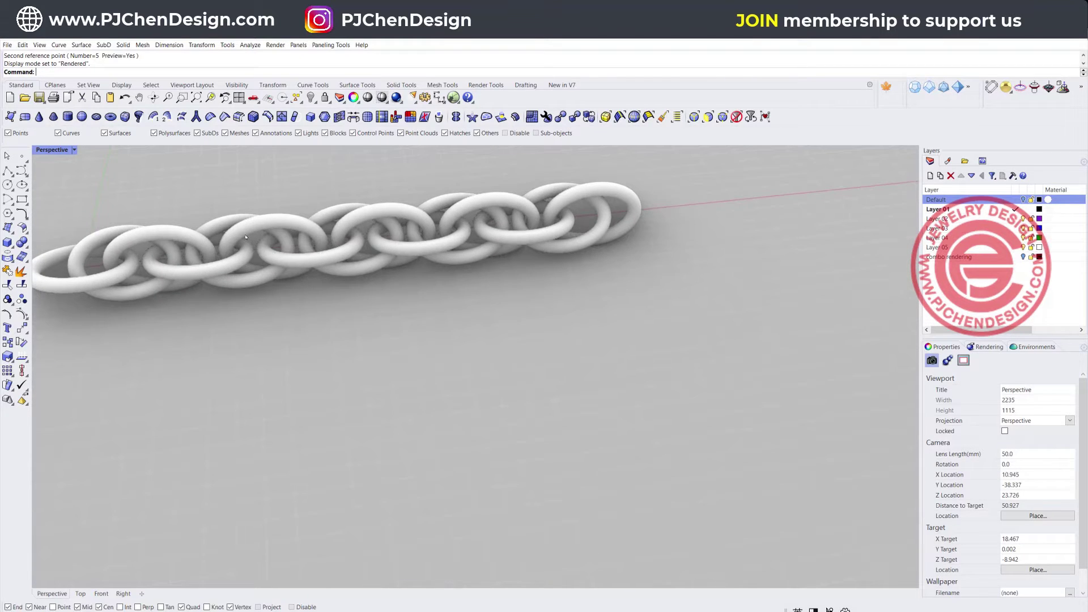
double_click(52, 150)
- Undo the five-copy array and paste a duplicate of the white link in place
click(53, 151)
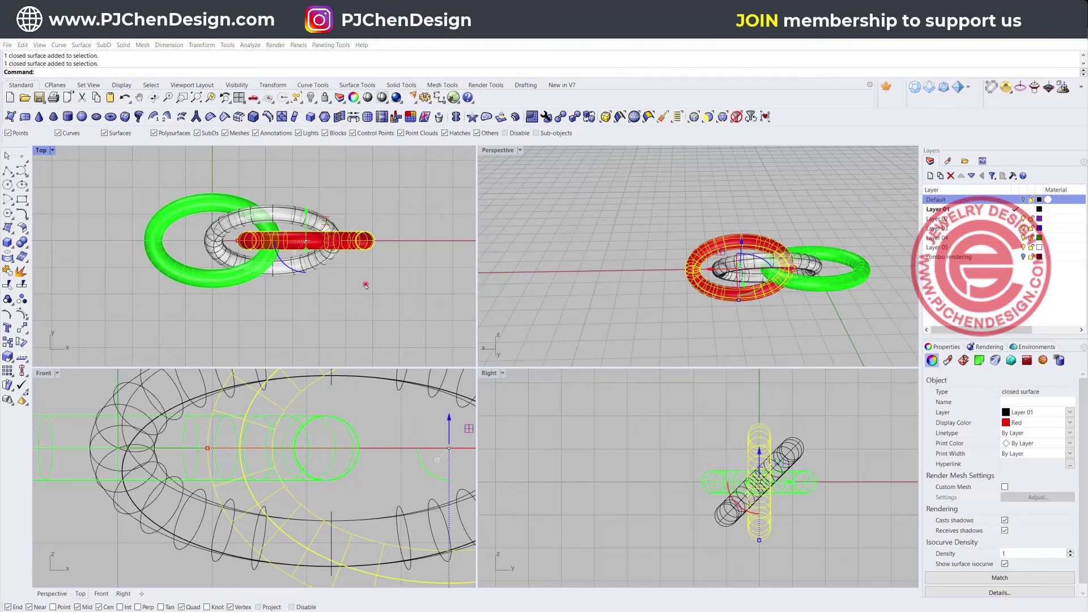
click(365, 284)
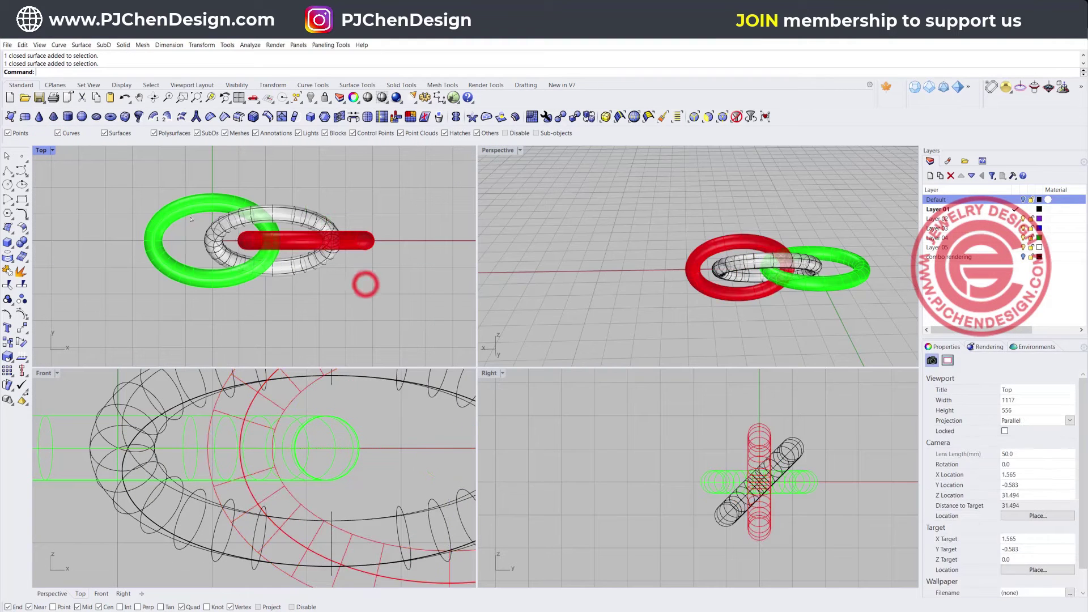
click(292, 220)
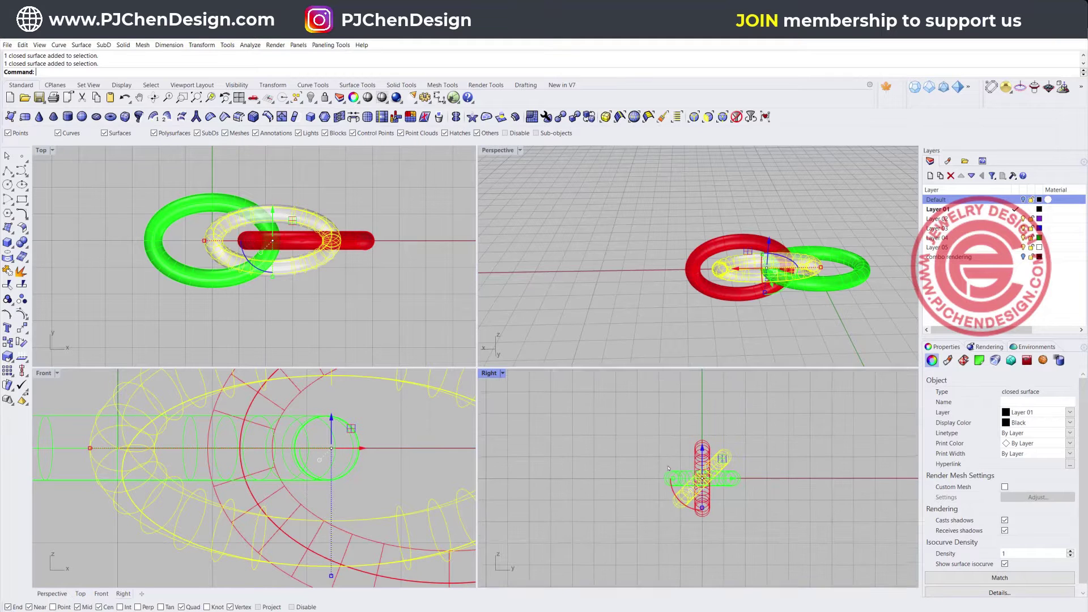
scroll(651, 486, up, 3)
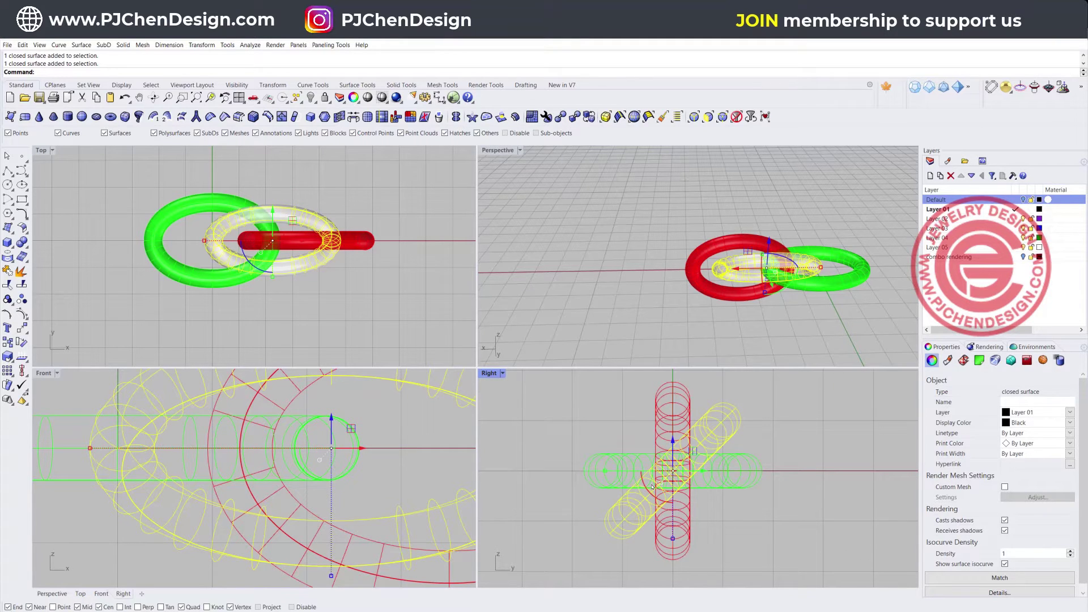
key(ctrl+v)
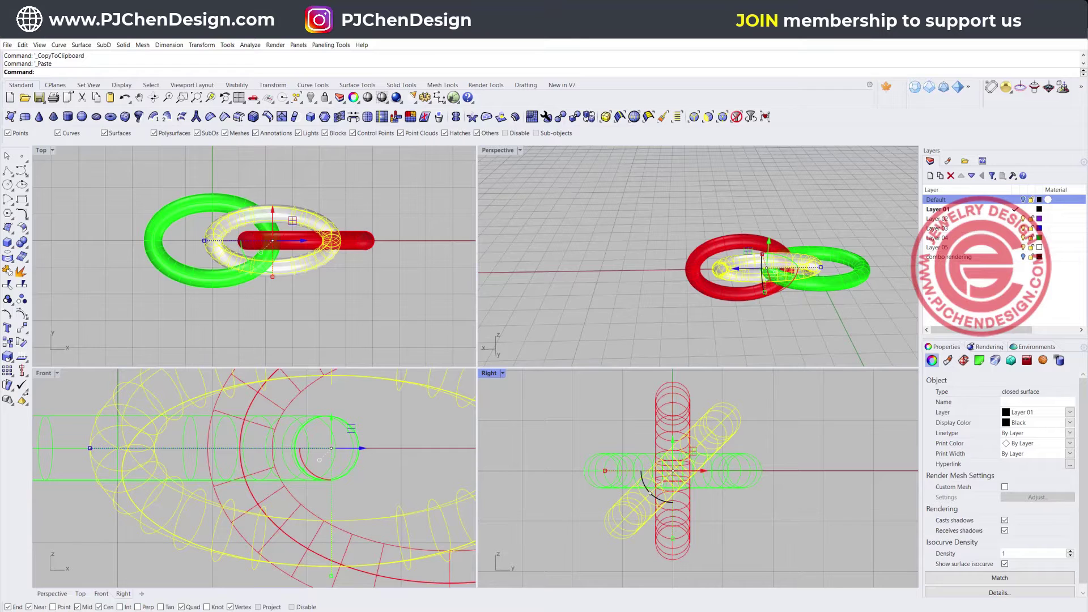
- Rotate the copied white link about 90° and move it right beyond the red link
drag(650, 492, 734, 522)
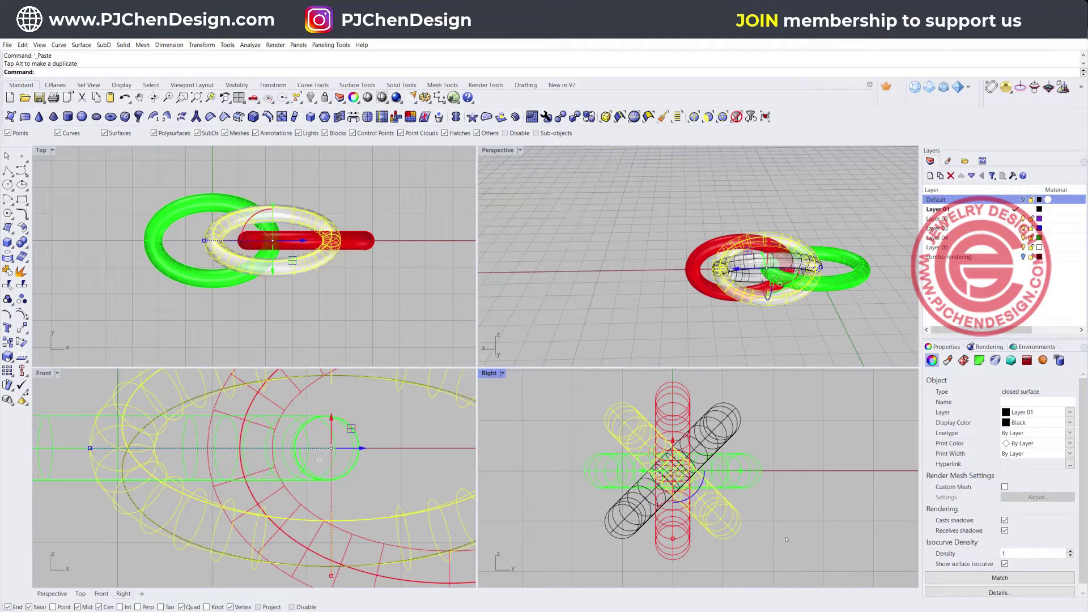
click(345, 304)
click(609, 409)
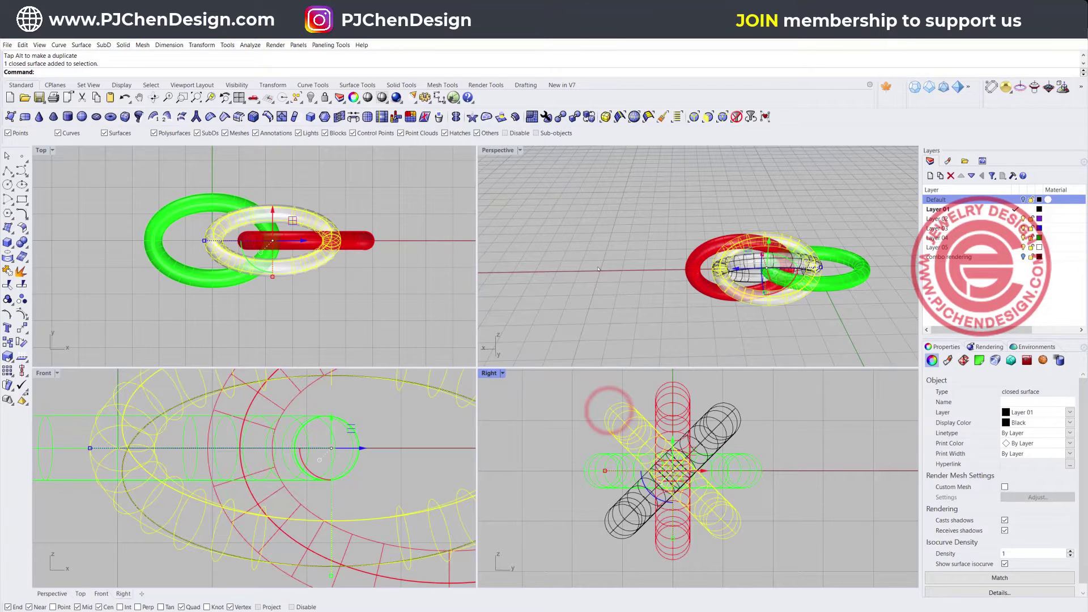
right_drag(785, 289, 702, 241)
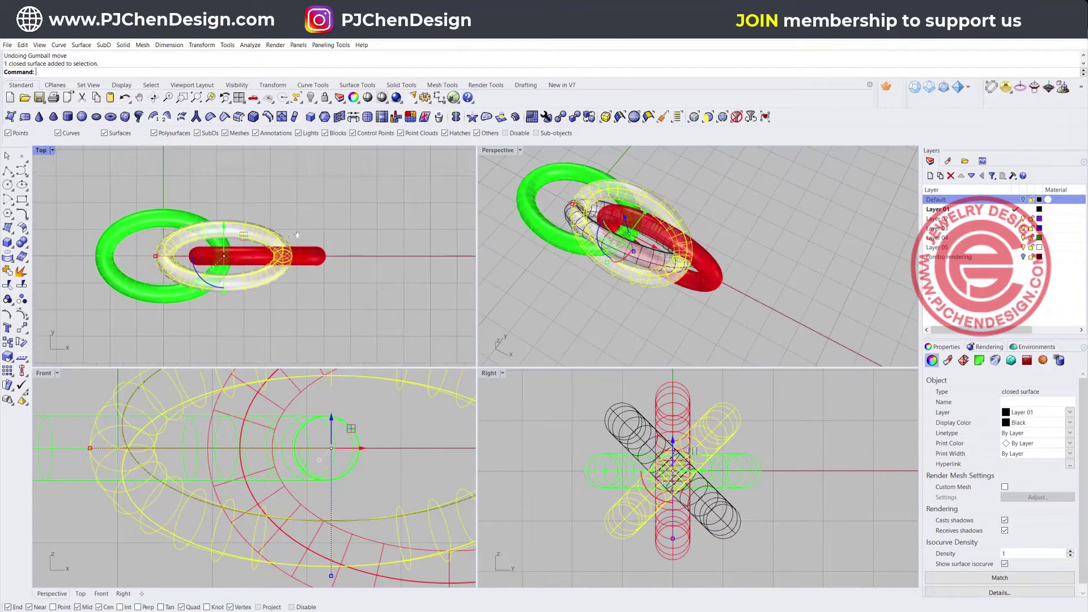
drag(244, 275, 326, 276)
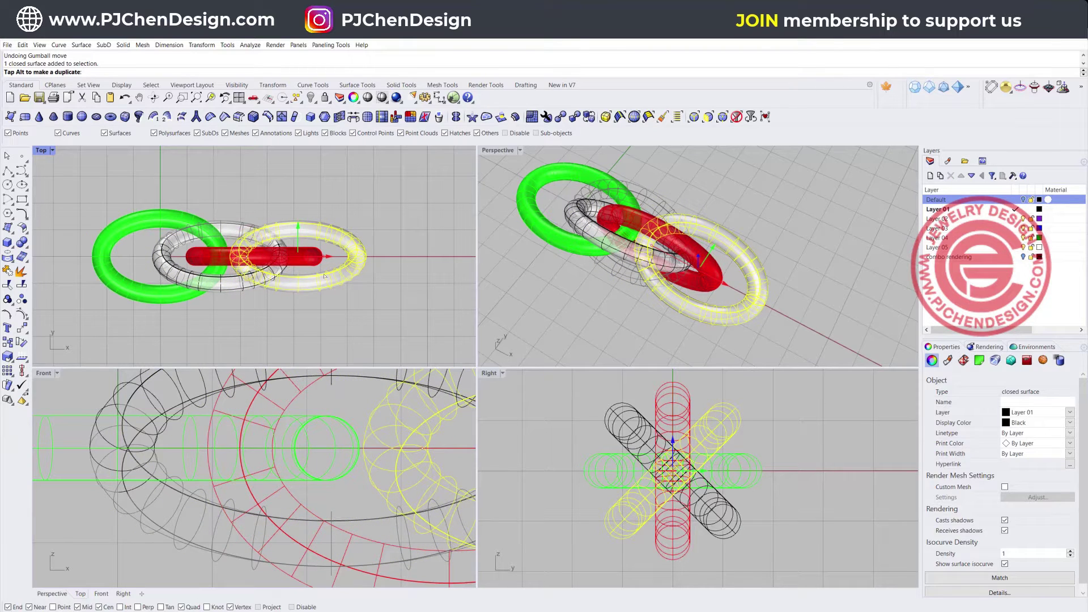
click(376, 327)
right_drag(680, 272, 743, 219)
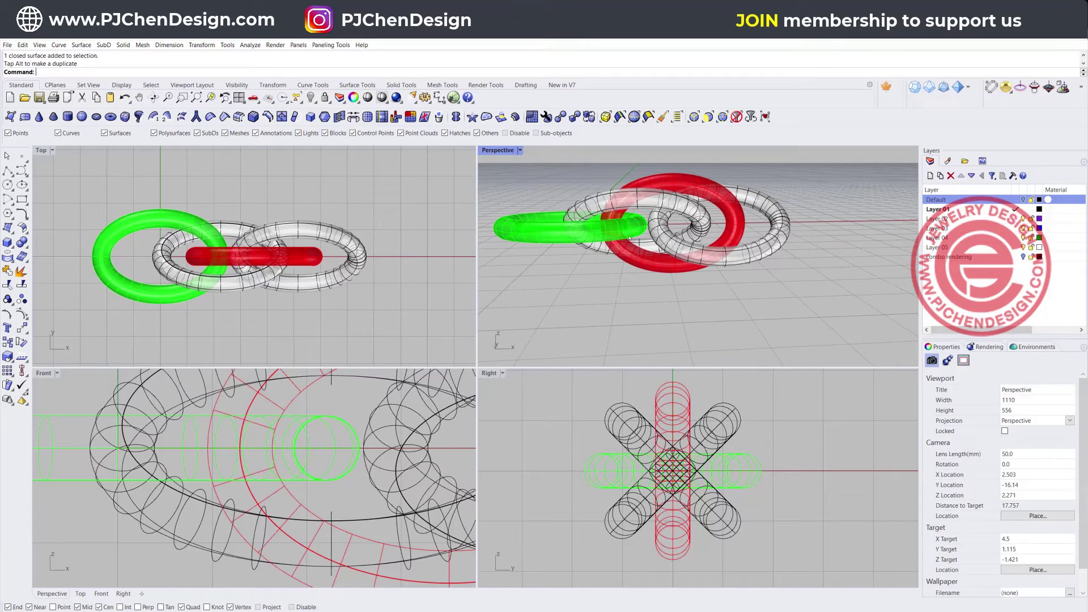
right_drag(630, 237, 636, 264)
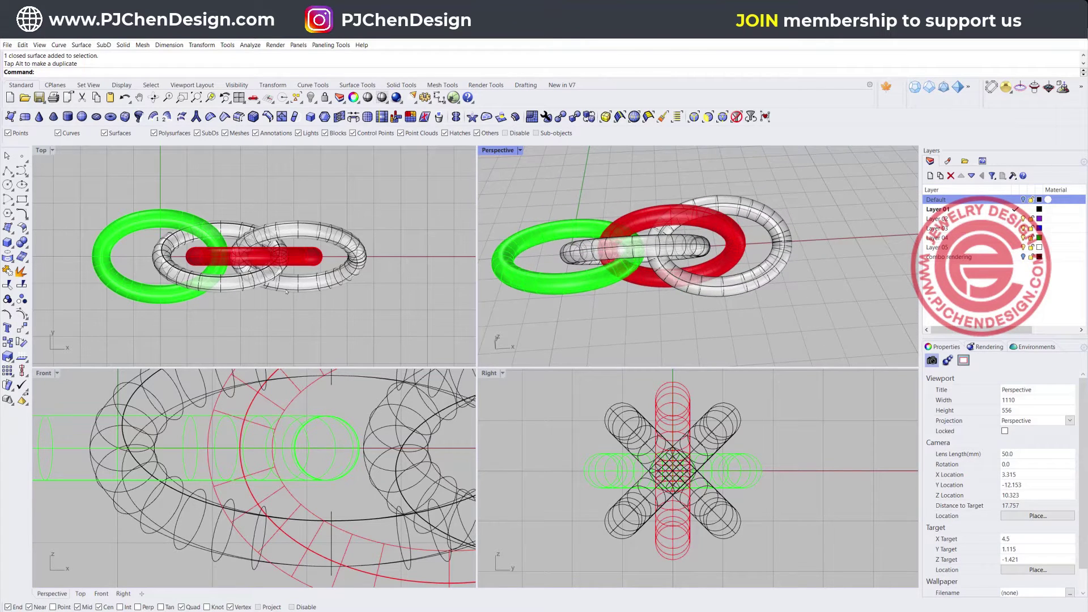
- Copy all four links further along the chain
key(ctrl+a)
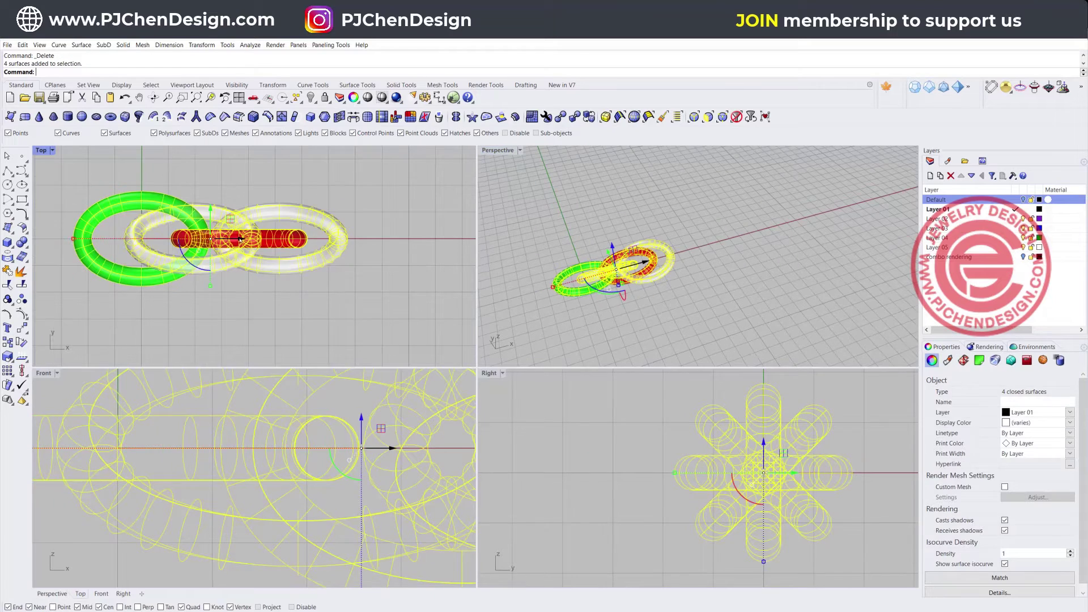
drag(249, 286, 448, 316)
click(352, 309)
scroll(352, 310, down, 2)
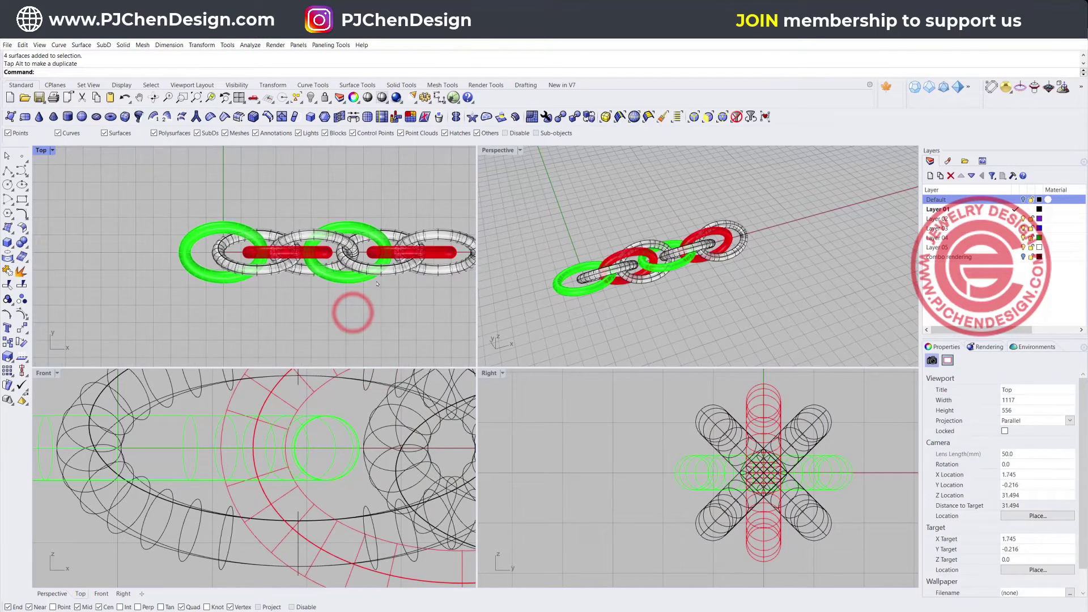
scroll(320, 258, up, 2)
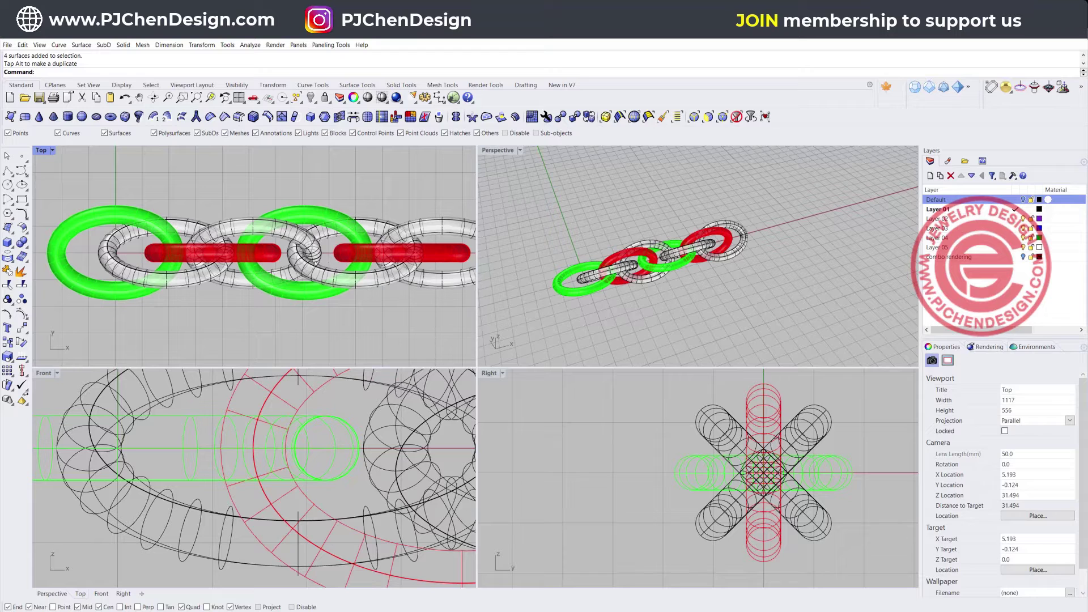
- Nudge the two red links slightly left and the two white links along the chain
click(266, 257)
shift+click(446, 245)
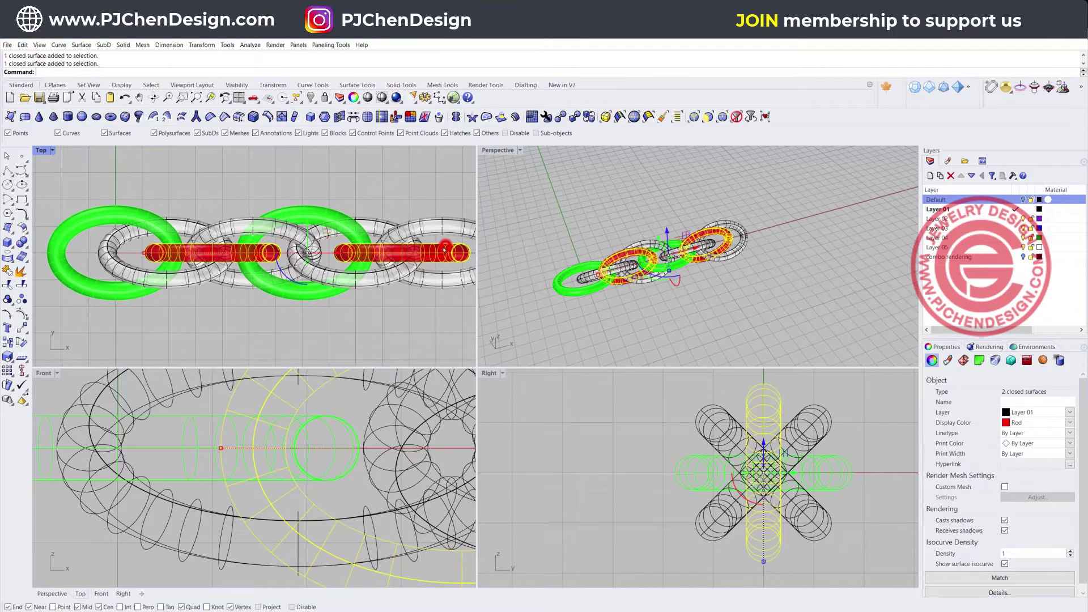
drag(343, 254, 338, 255)
click(360, 316)
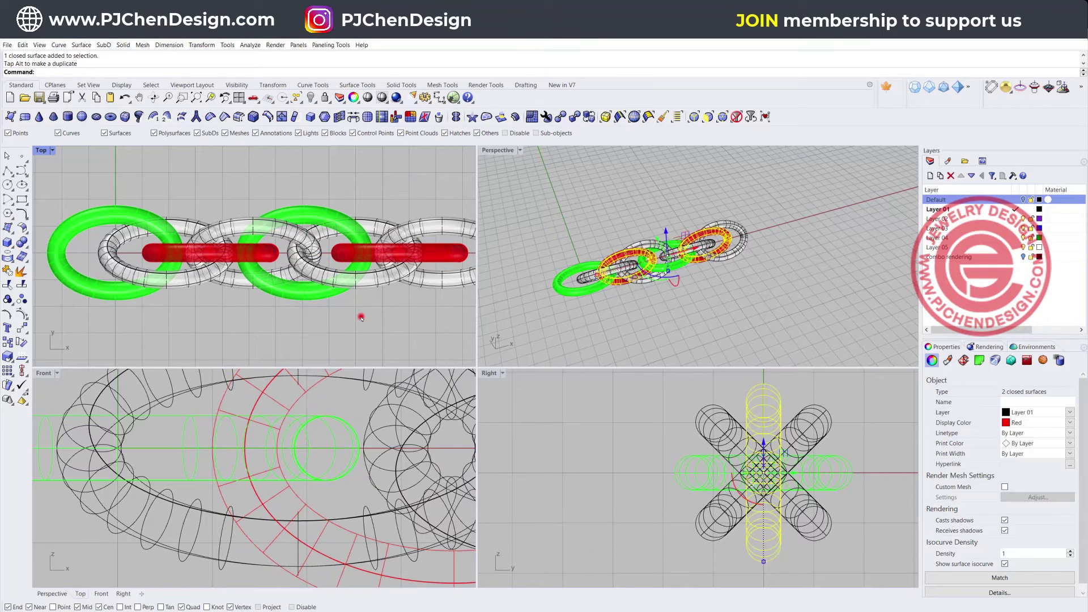
click(377, 286)
shift+click(190, 287)
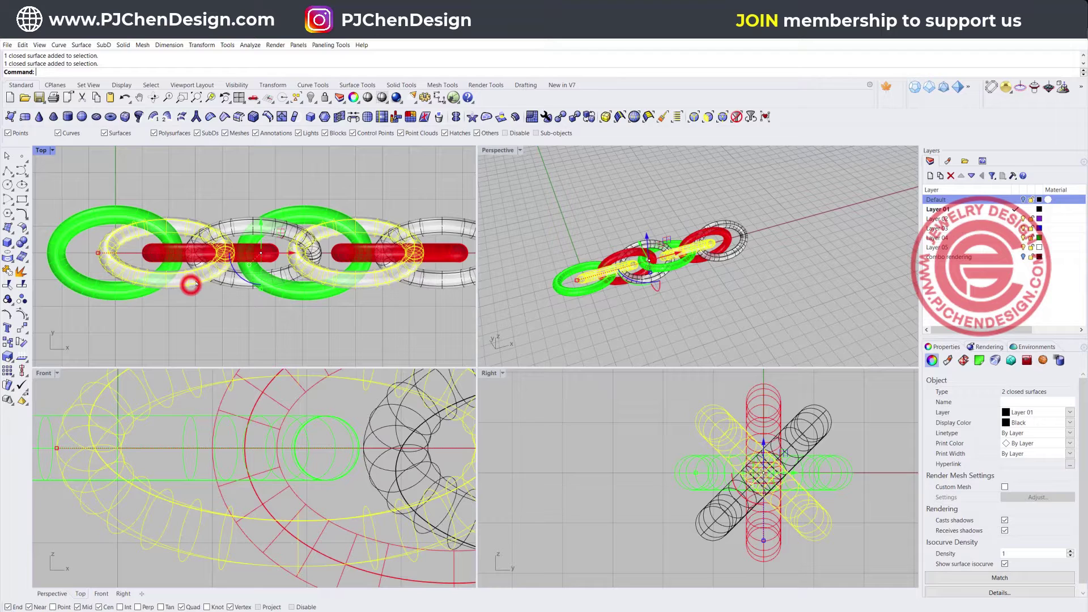
drag(285, 253, 287, 254)
click(365, 316)
mouse_move(652, 254)
right_down()
mouse_move(689, 248)
mouse_move(672, 233)
mouse_move(648, 241)
right_up()
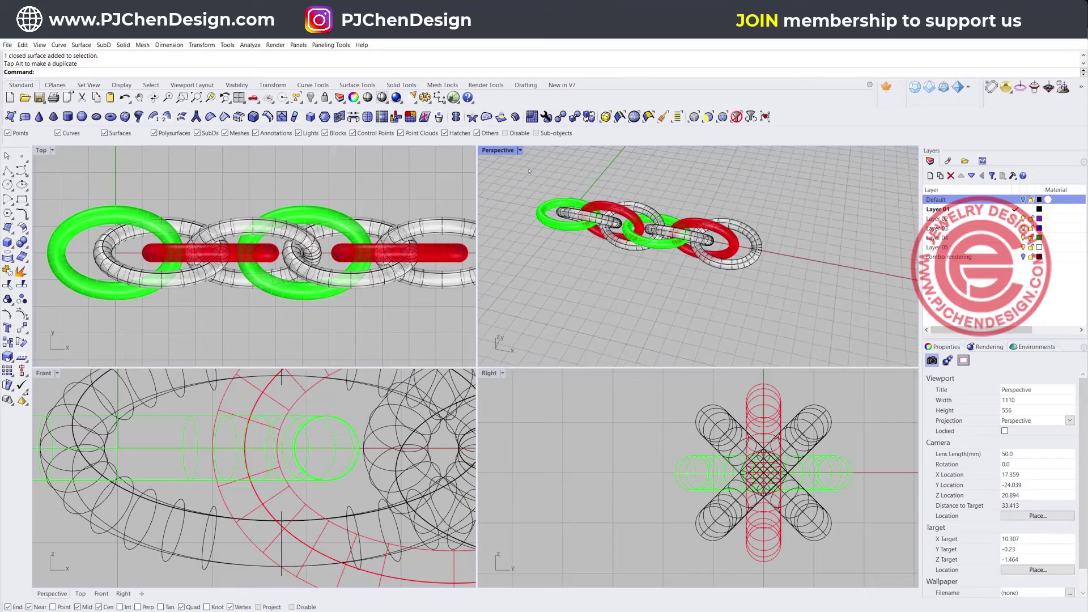
- Switch the Perspective view to Rendered mode and orbit the chain
click(520, 150)
click(510, 211)
right_drag(502, 204, 659, 215)
scroll(315, 241, down, 5)
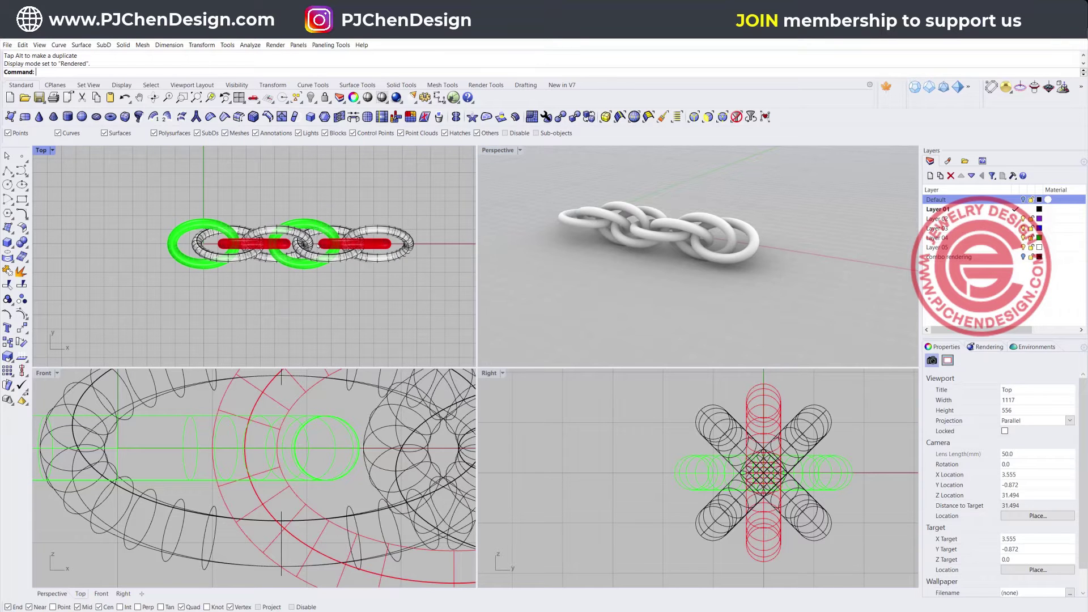
- Delete the extra copied links and group the remaining four links
right_drag(353, 277, 343, 288)
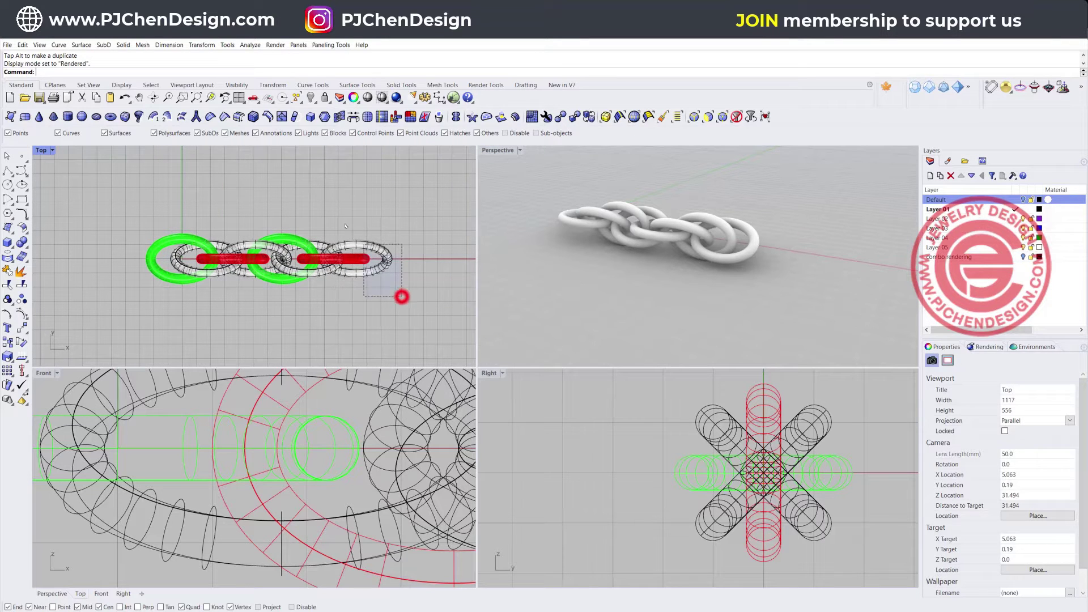
drag(345, 226, 271, 217)
key(Delete)
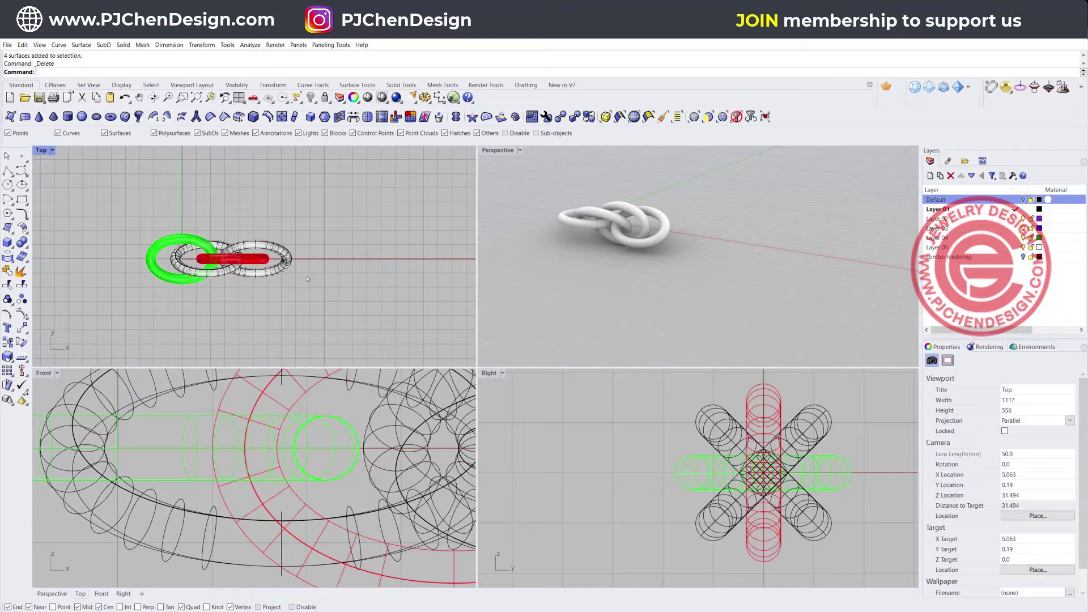
drag(270, 290, 42, 238)
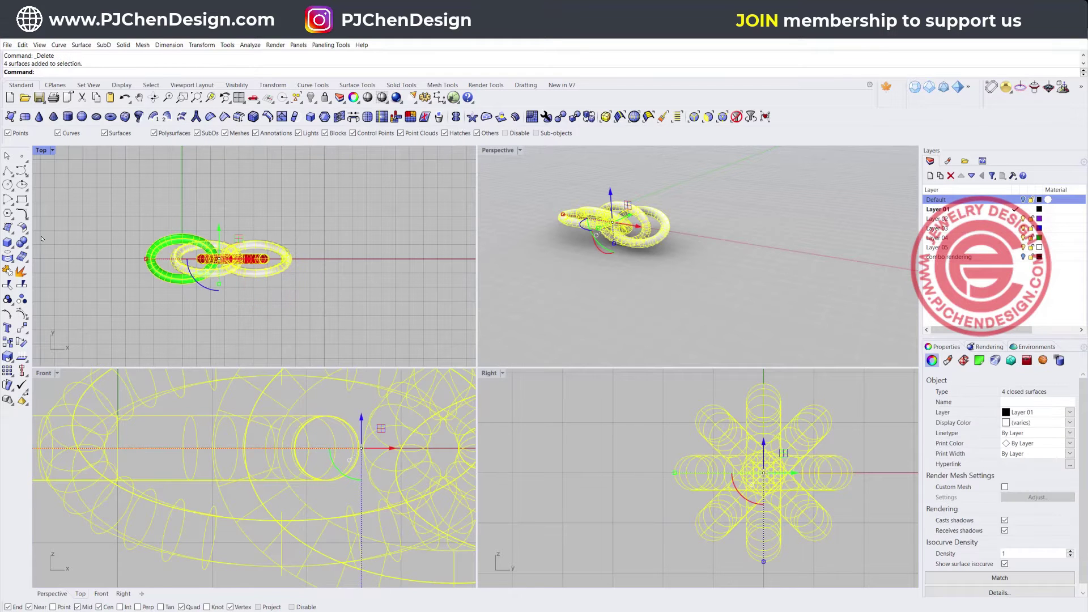
click(7, 298)
click(333, 333)
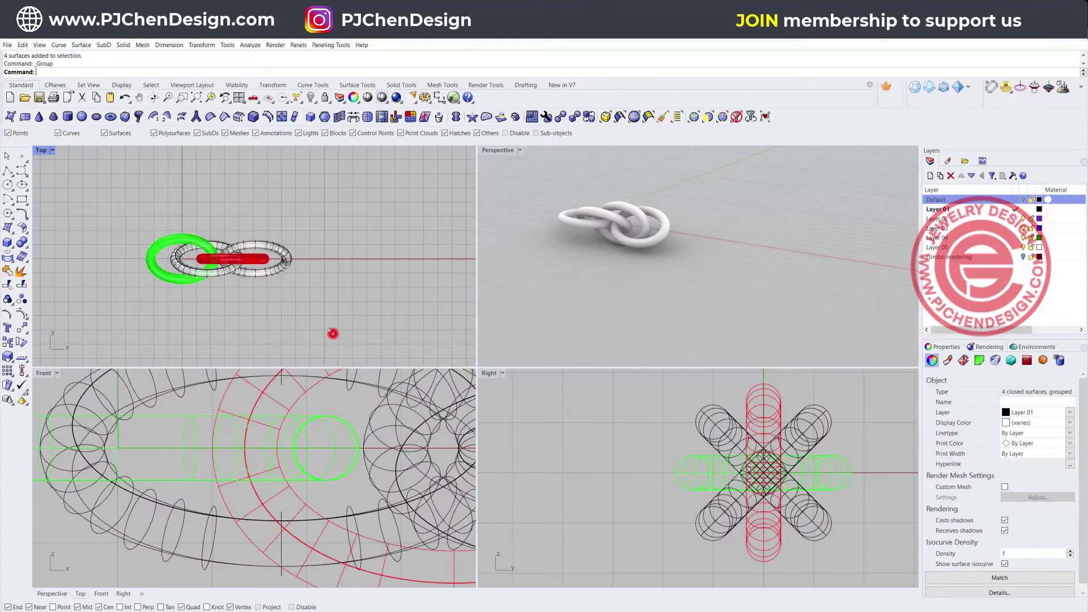
scroll(205, 265, down, 3)
right_drag(206, 267, 130, 271)
- Array the link group linearly with 5 items, spaced between two picked points
click(7, 370)
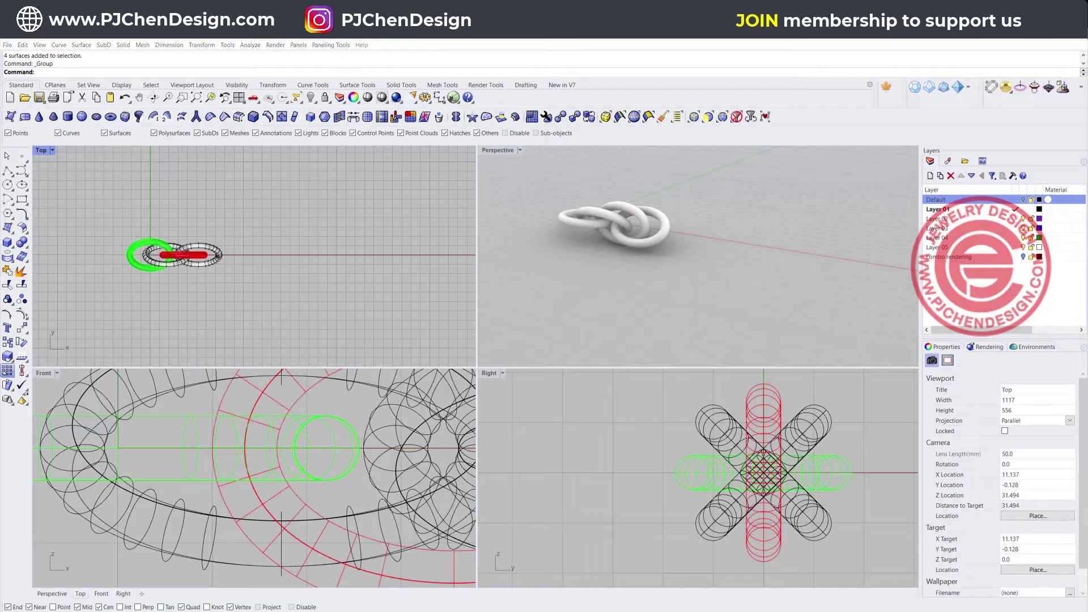
click(93, 376)
click(174, 258)
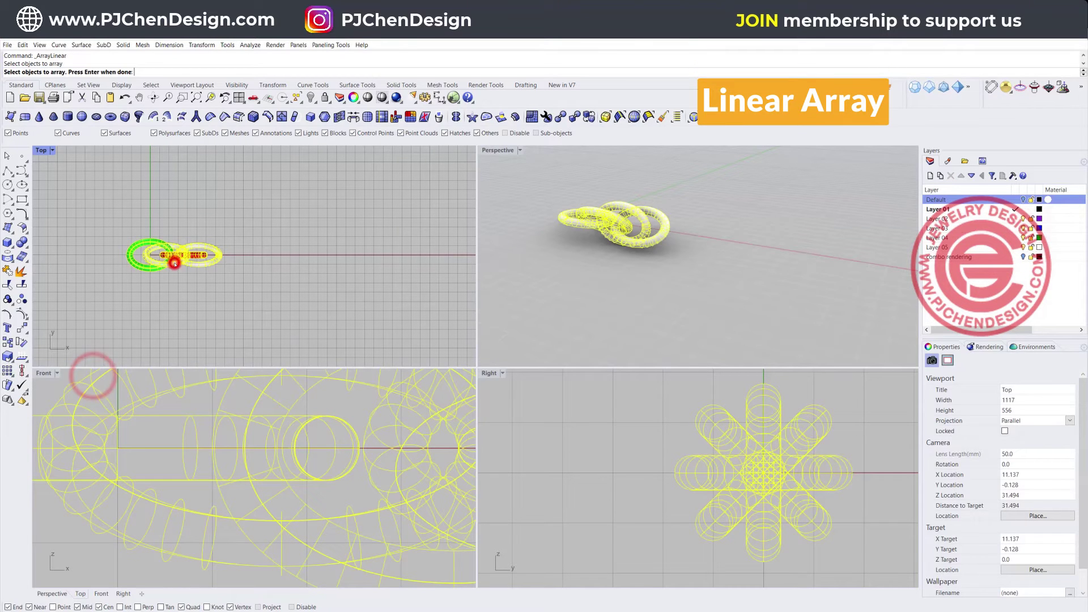
key(Return)
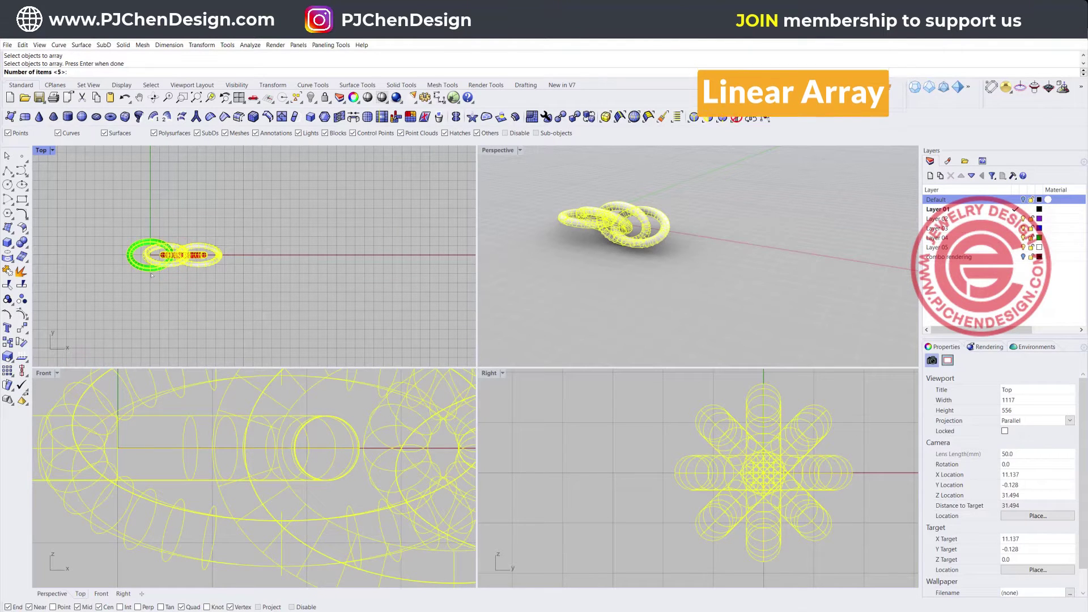
click(152, 275)
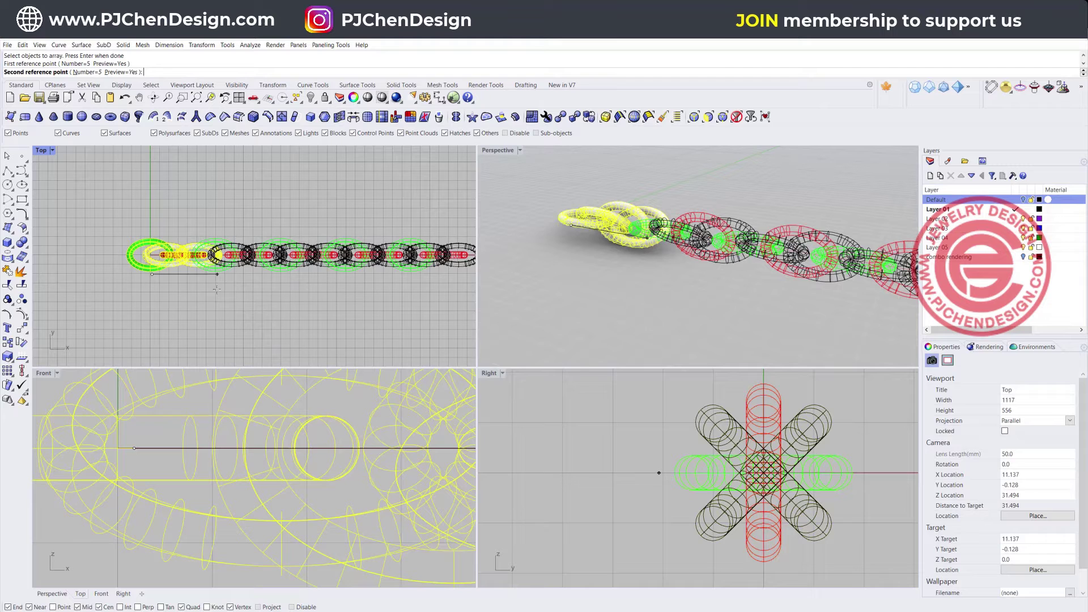
click(216, 289)
- Orbit the Perspective view to inspect the straight rope chain
click(324, 320)
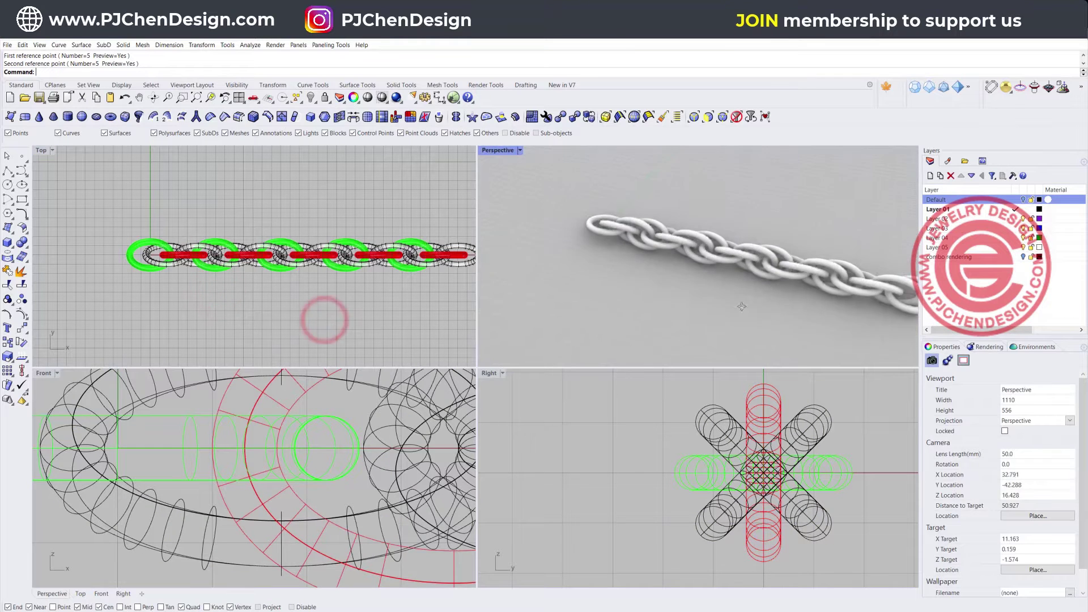
scroll(687, 264, down, 5)
right_drag(686, 264, 656, 311)
scroll(640, 250, up, 5)
right_drag(641, 250, 669, 292)
scroll(182, 226, down, 5)
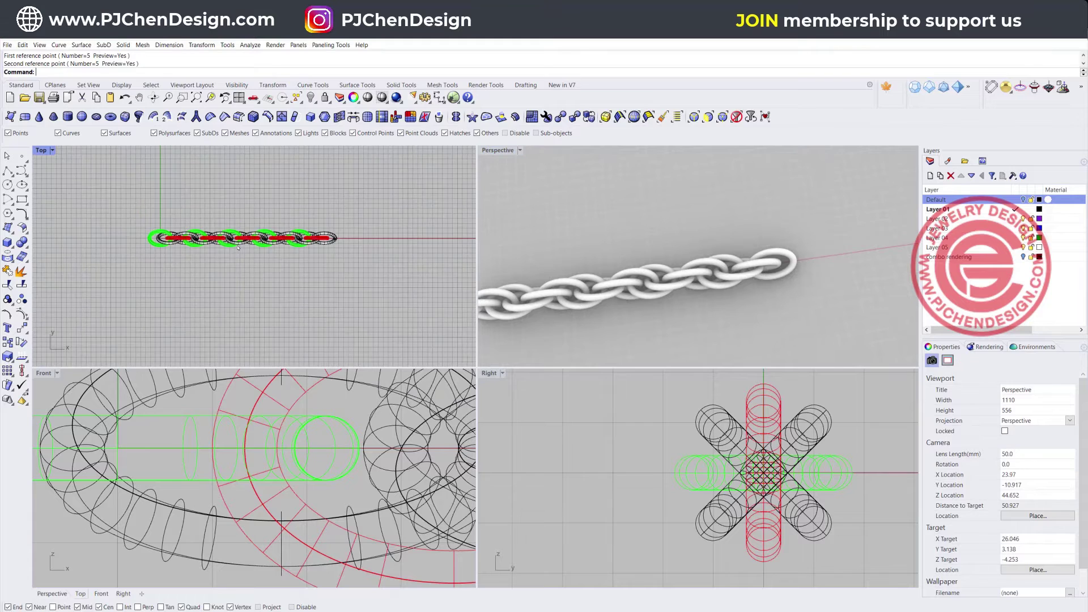
- Maximize the Top view and draw a seven-point wavy control-point curve above the chain
double_click(39, 149)
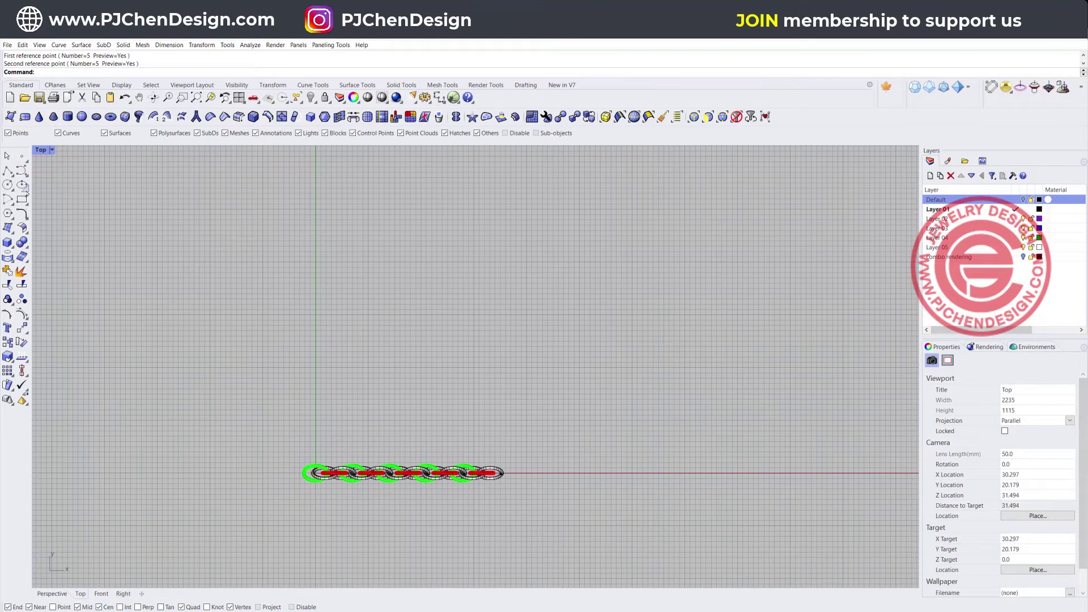
click(20, 169)
click(185, 387)
click(257, 354)
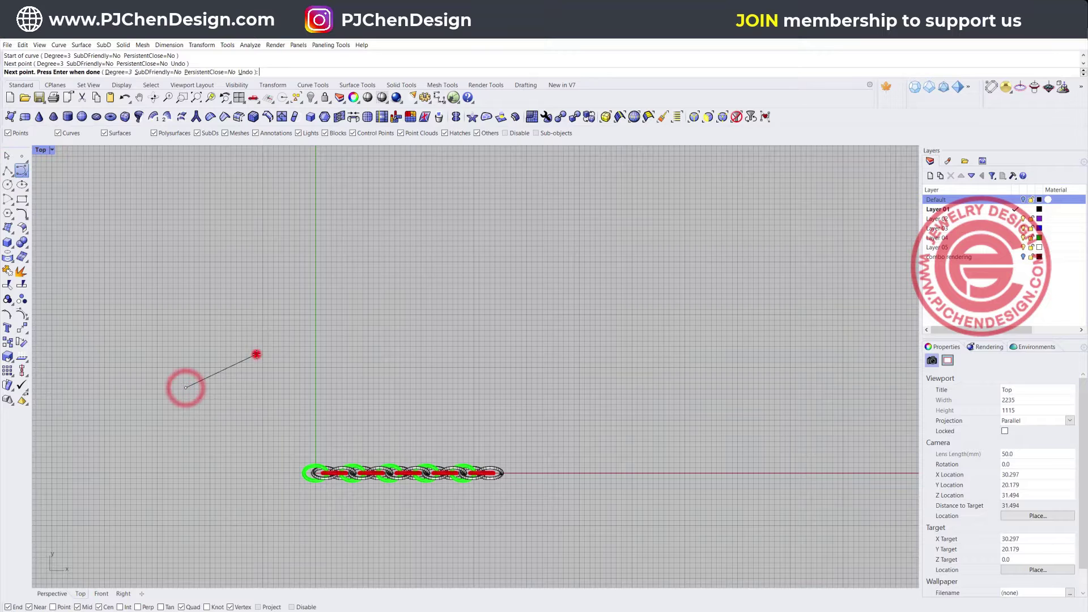
click(322, 398)
click(384, 418)
click(449, 413)
click(499, 396)
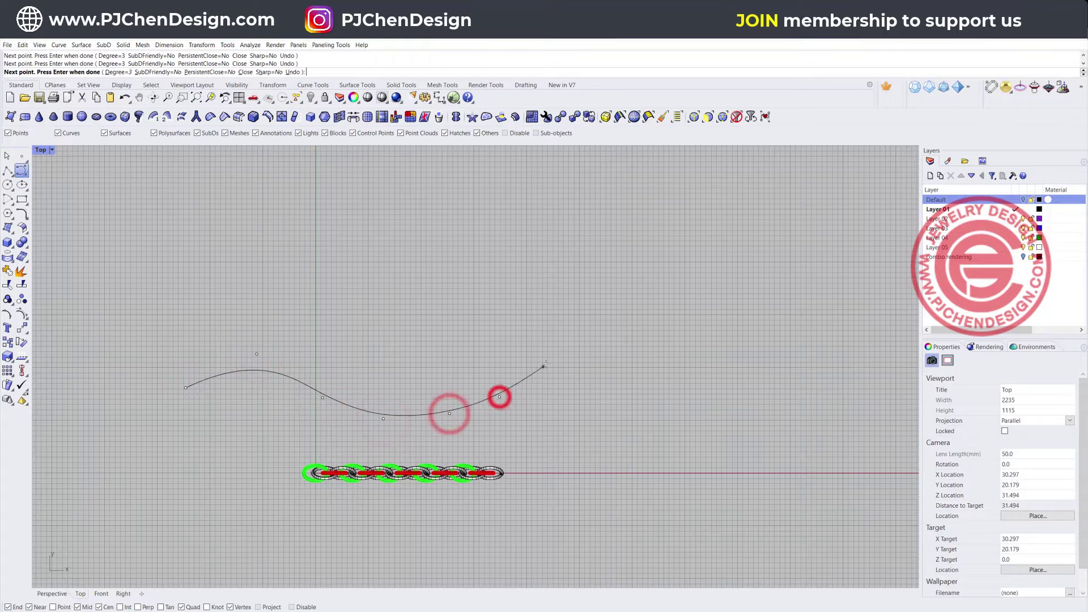
click(561, 352)
right_click(556, 365)
- Frame the curve and chain, and move the link group to the curve's start
right_drag(299, 332, 326, 305)
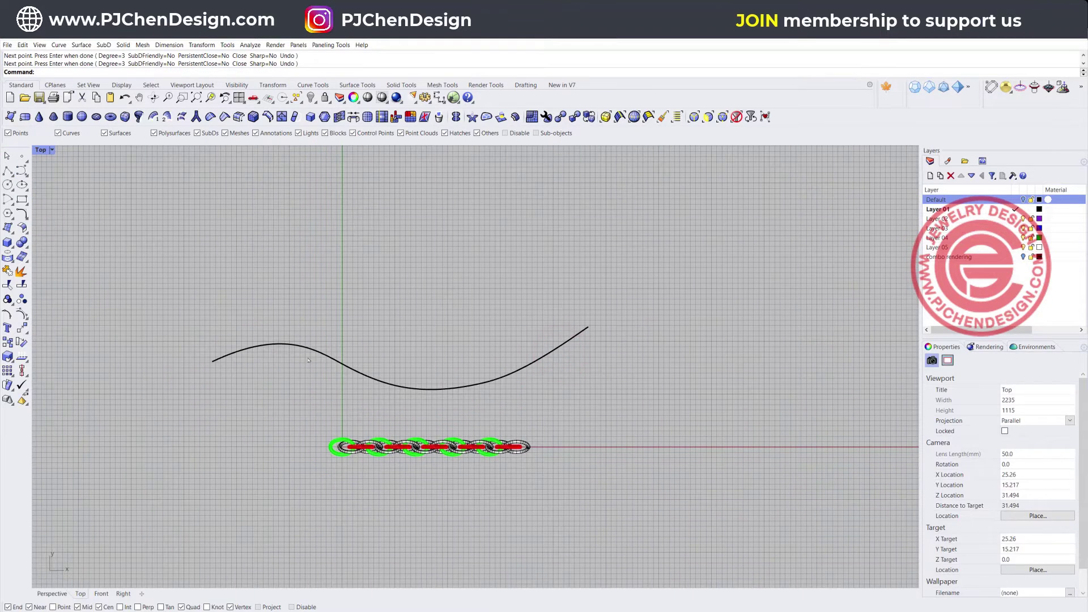
right_drag(236, 354, 268, 363)
drag(405, 438, 279, 349)
- Rotate and position the link group at the curve start to follow its direction
scroll(255, 368, up, 5)
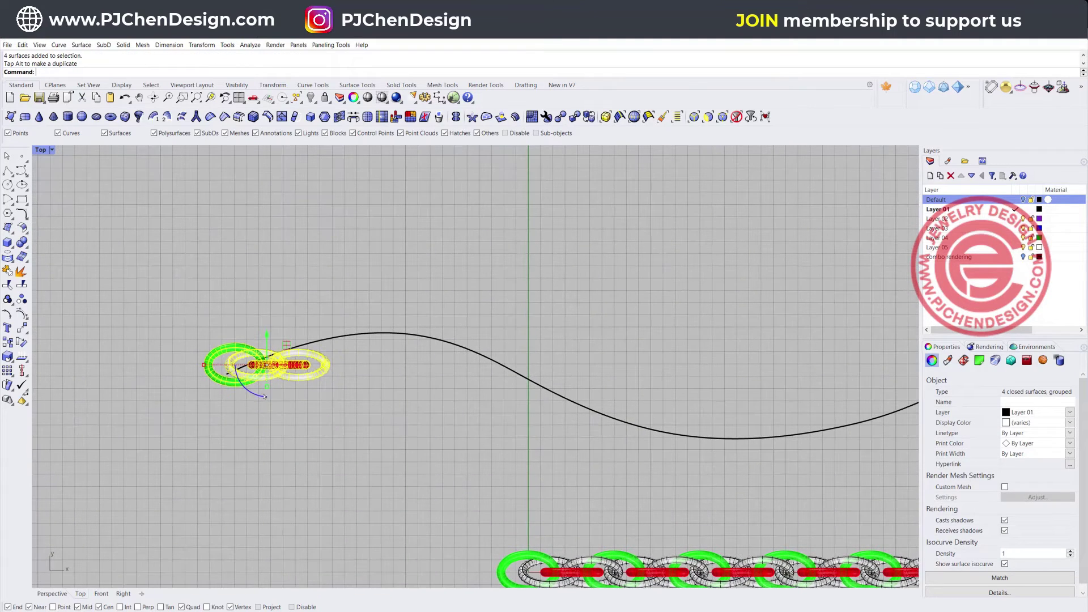
drag(259, 389, 286, 396)
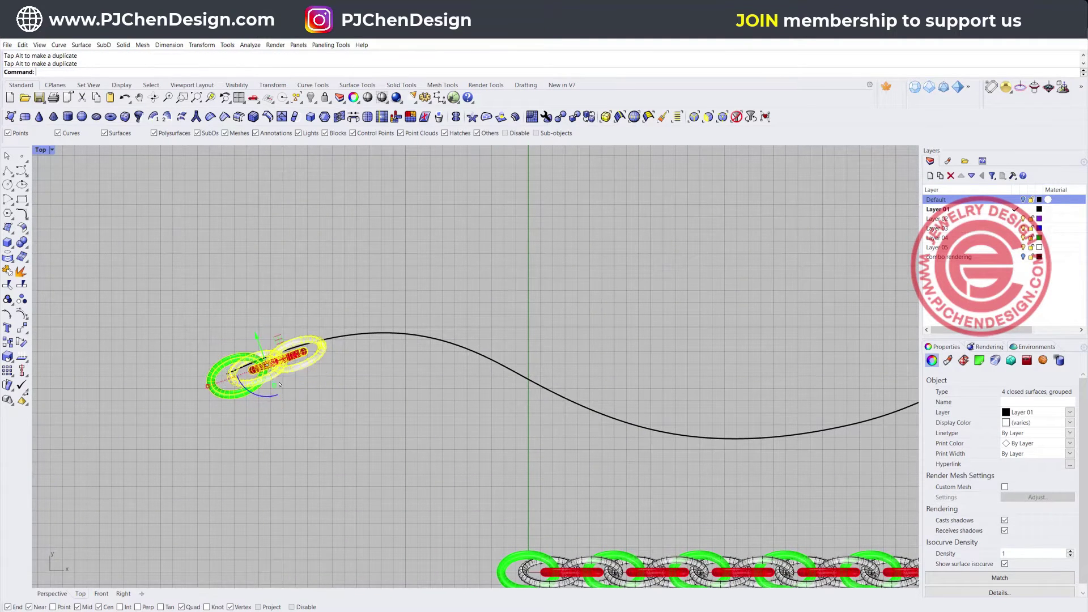
drag(281, 337, 282, 334)
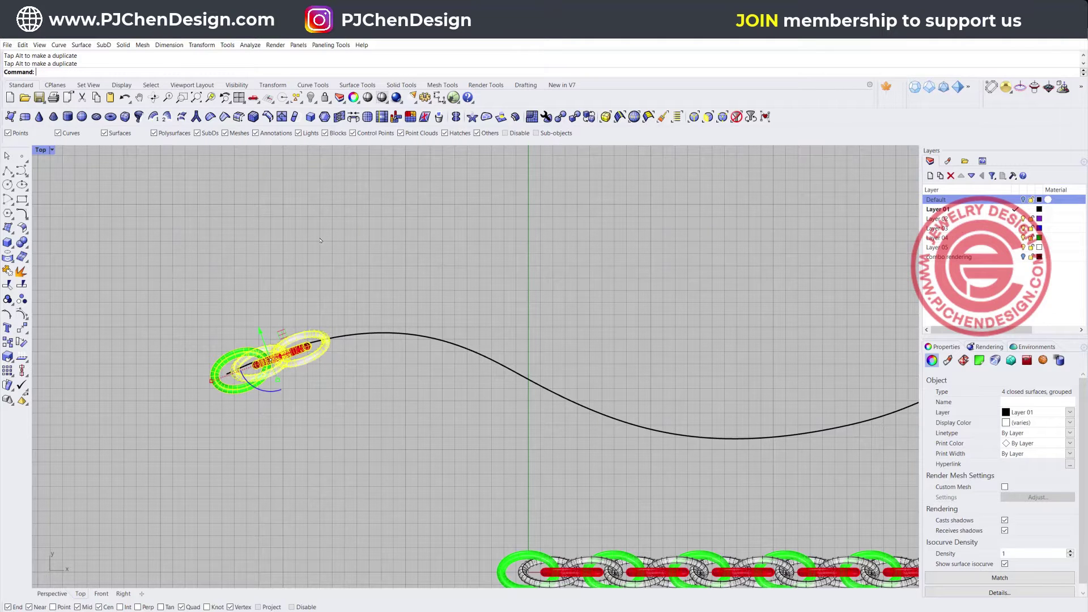
- Start Array Along Curve from the Transform menu
click(201, 45)
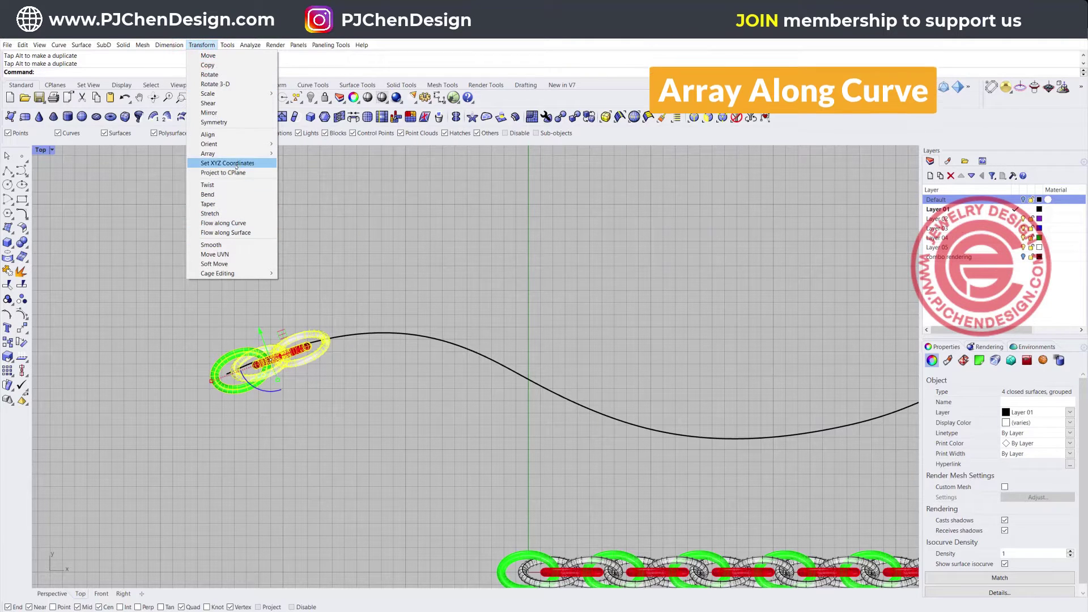
mouse_move(245, 157)
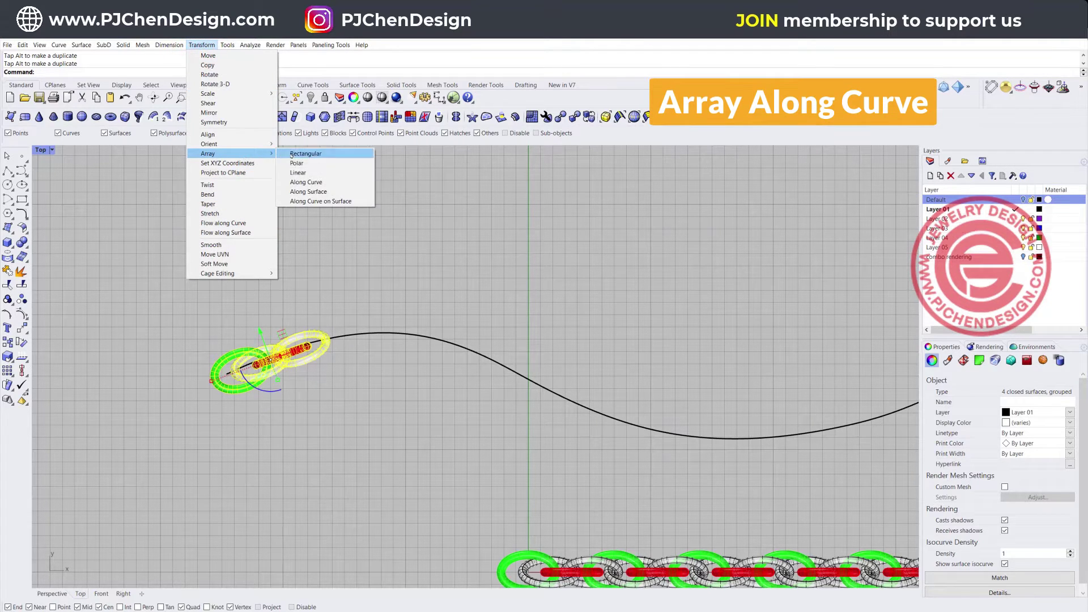
click(306, 182)
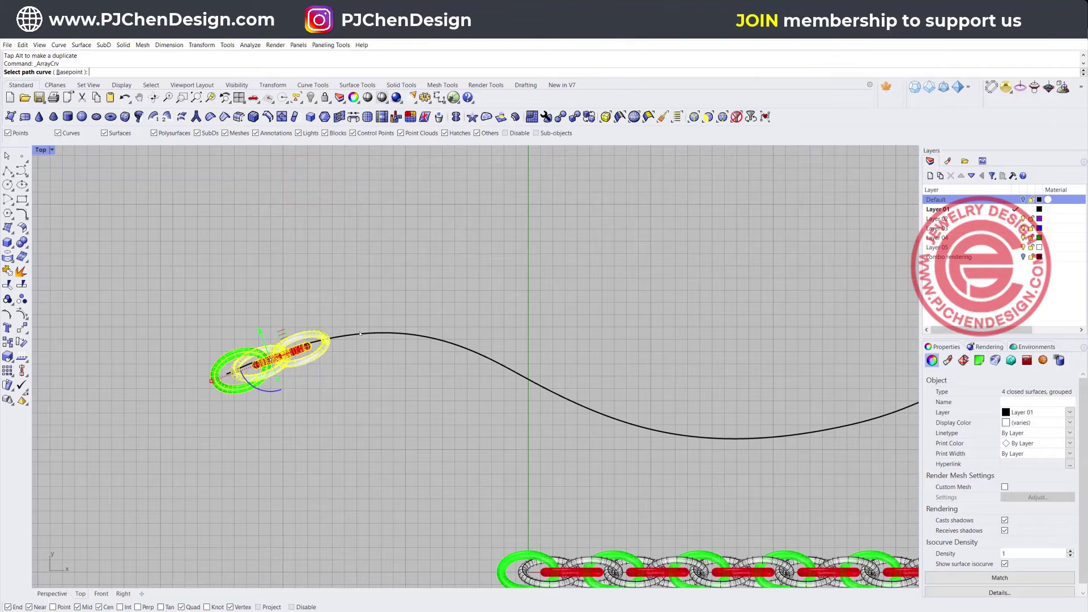
scroll(373, 334, down, 4)
- Pick the wavy curve as the path and set 20 items along it
click(294, 334)
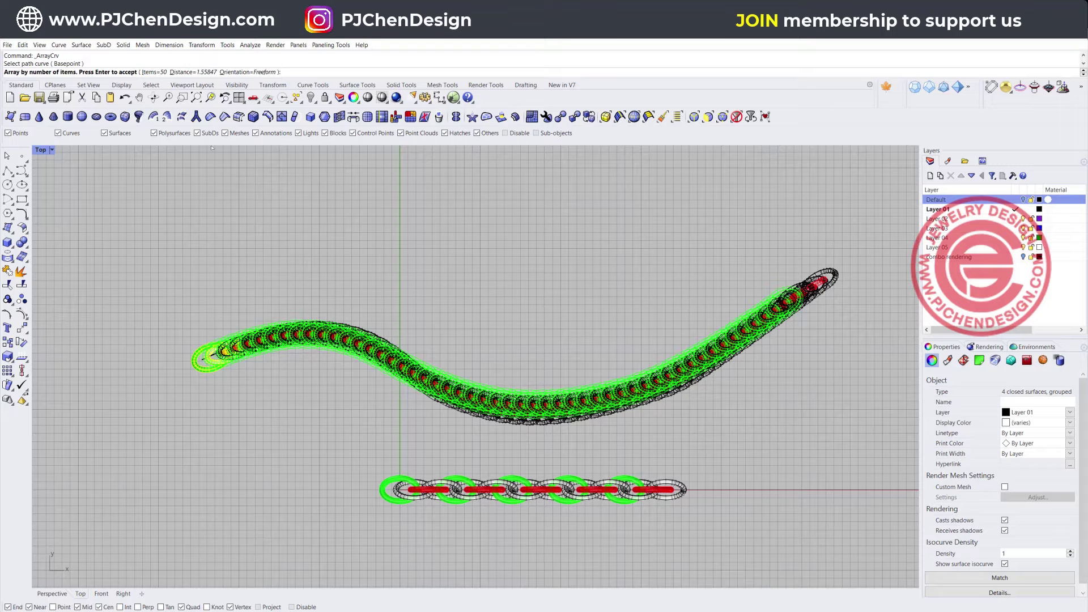
click(153, 72)
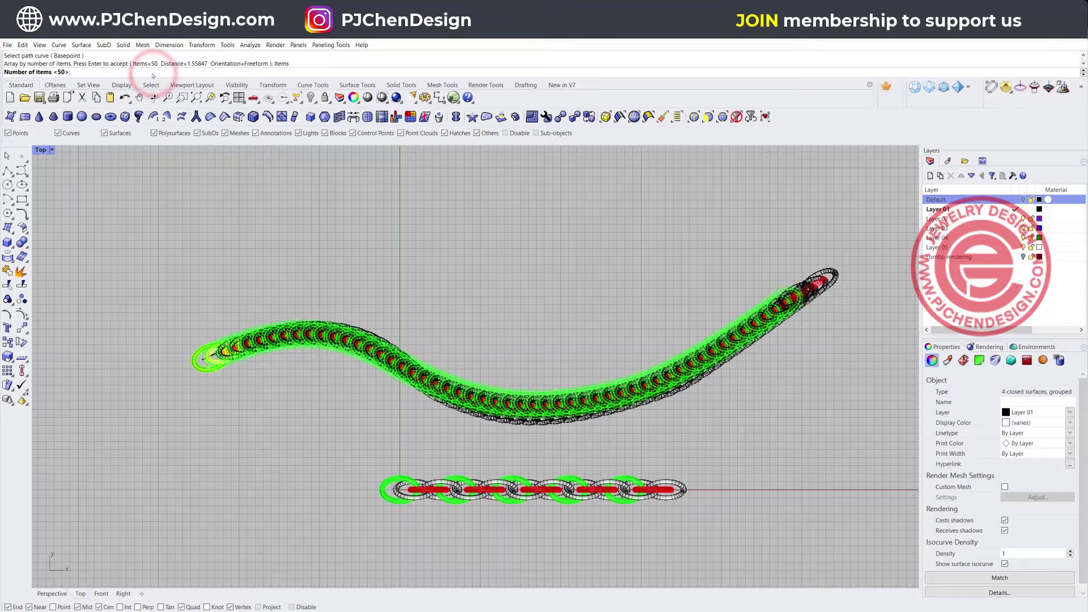
text(20)
key(Return)
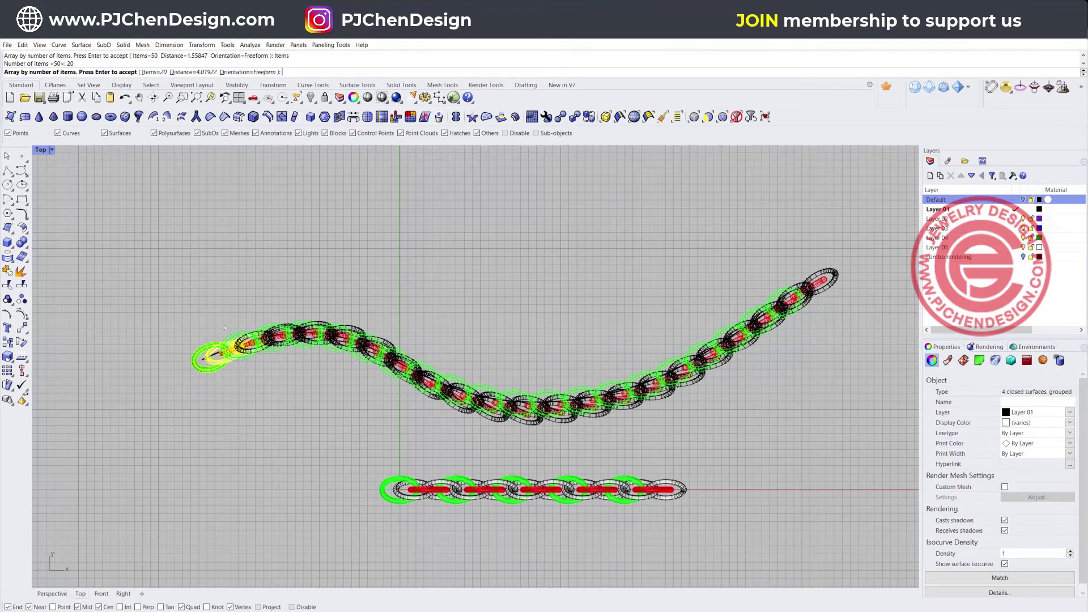
scroll(224, 328, up, 3)
right_drag(350, 168, 321, 175)
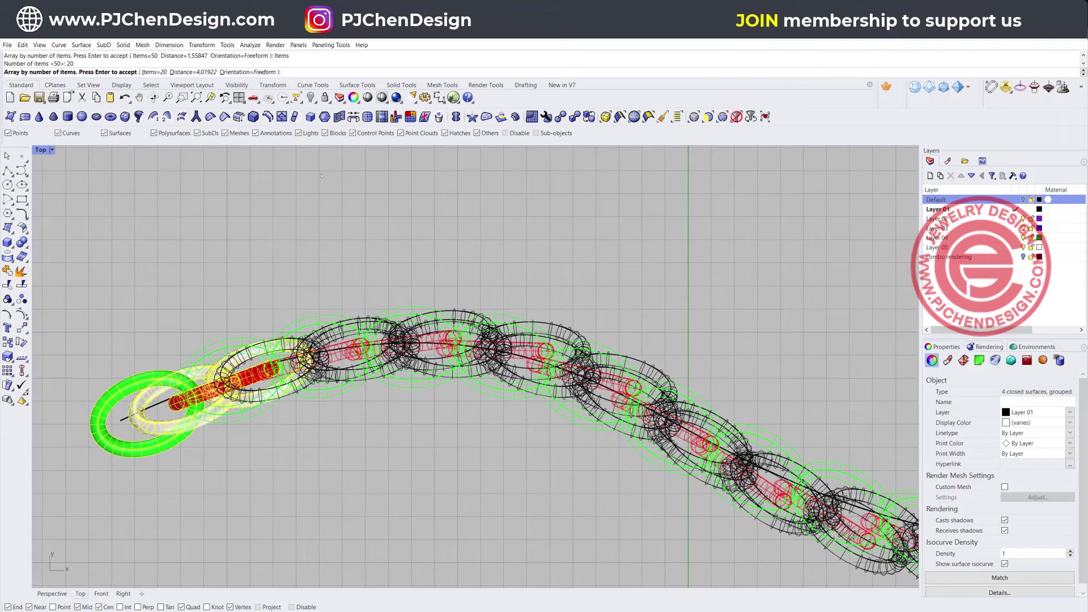
- Reduce the item count to 14, then to 12 links
click(154, 72)
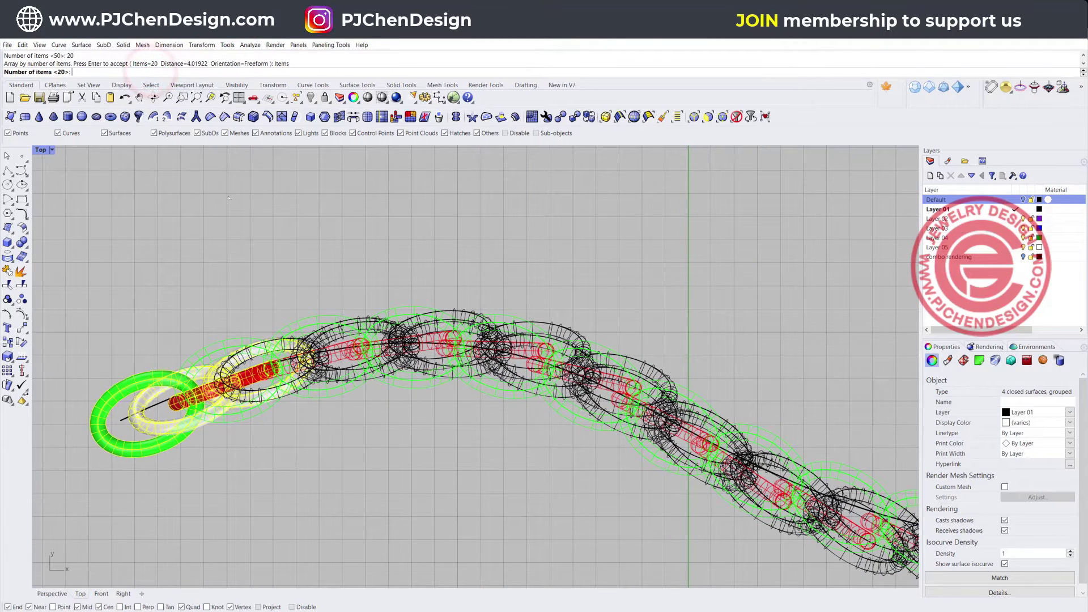
text(14)
key(Return)
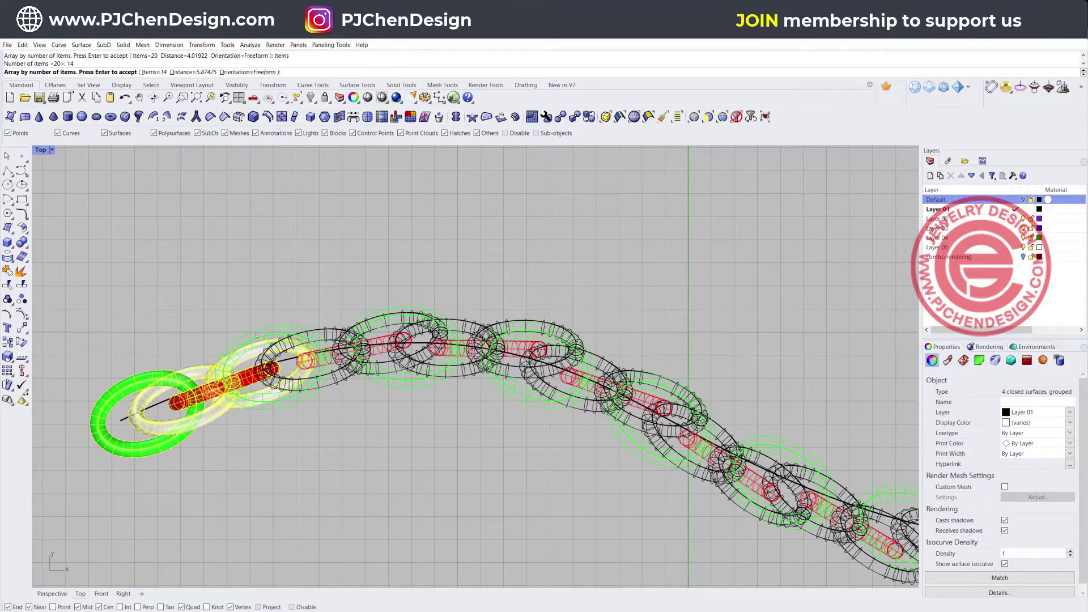
click(161, 73)
text(12)
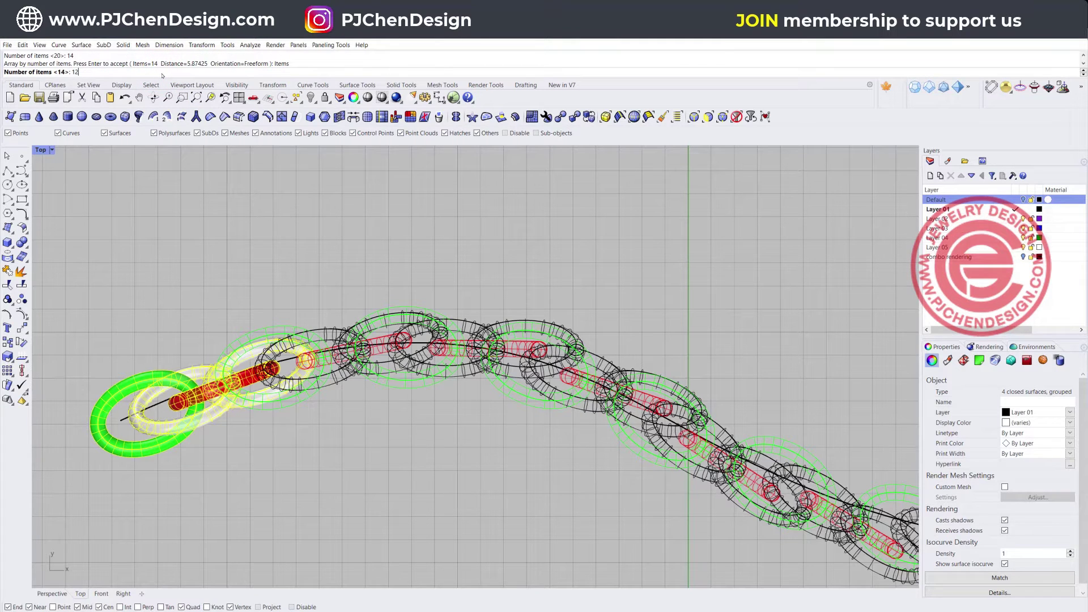
key(Return)
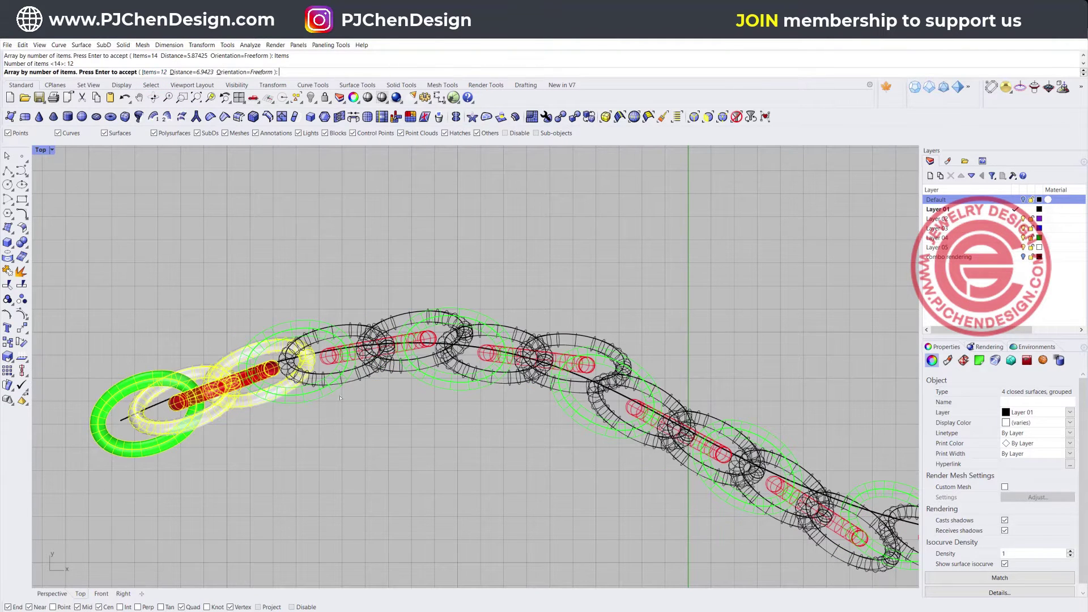
scroll(380, 380, down, 5)
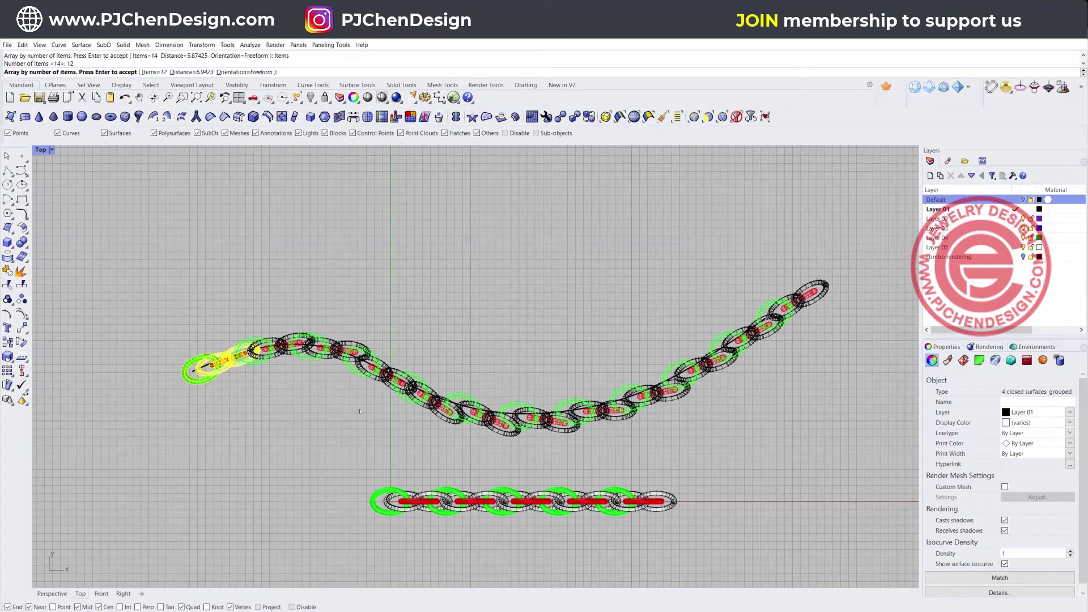
right_drag(367, 388, 299, 398)
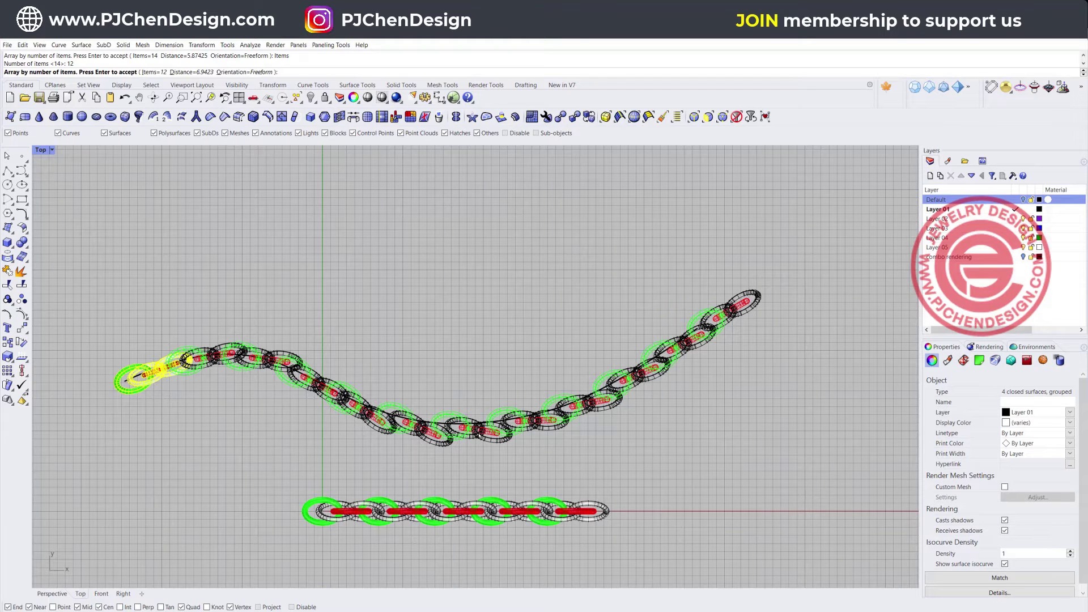
- Try Roadlike and NoRotation orientations, then accept the 12-link array with Freeform orientation
click(234, 72)
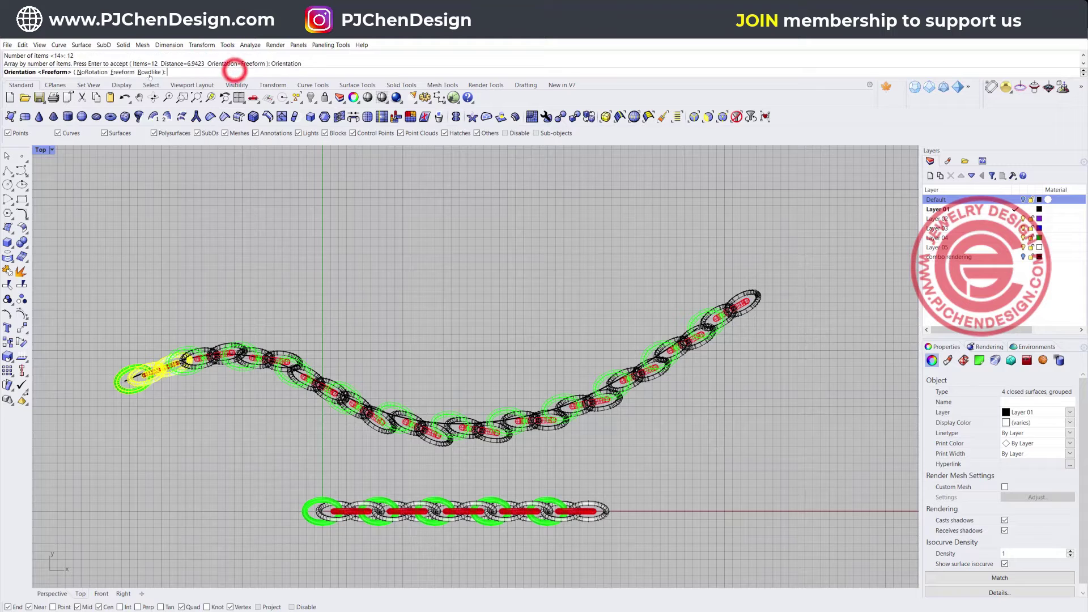
click(143, 72)
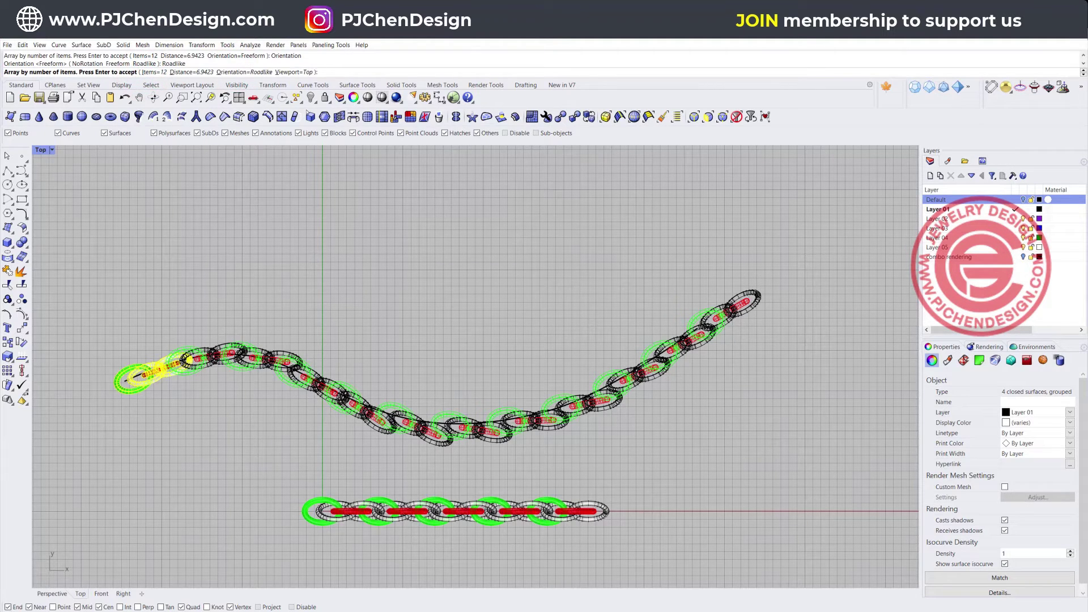
click(245, 73)
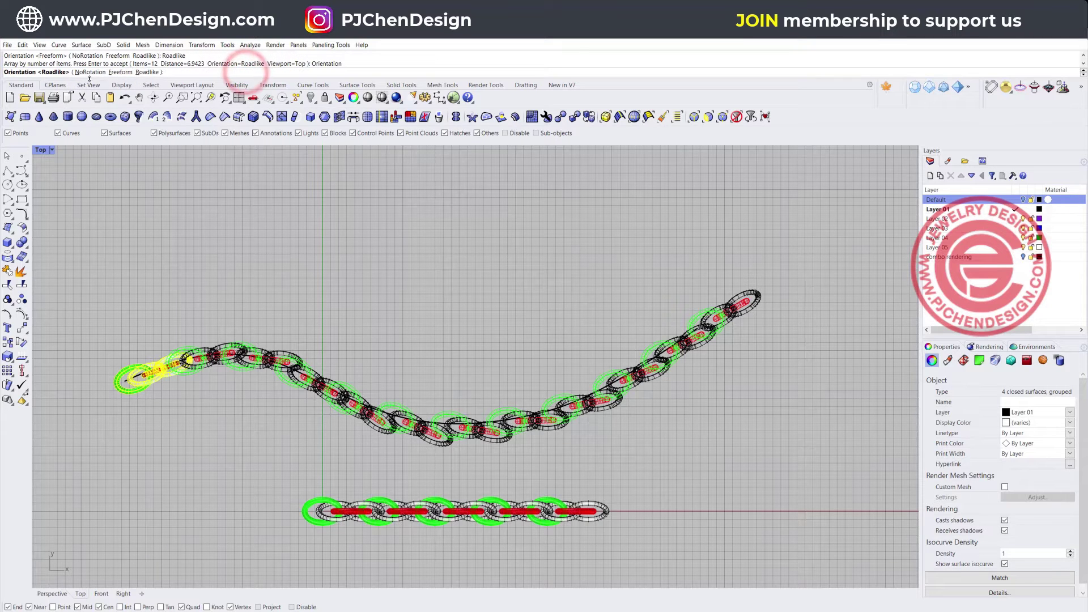
click(86, 72)
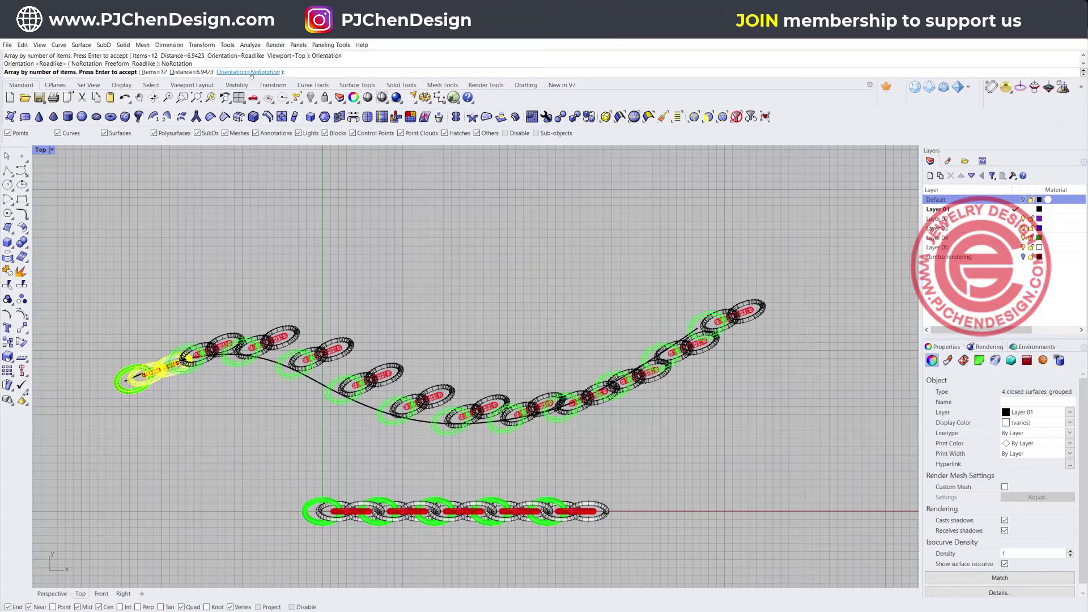
click(250, 72)
click(129, 72)
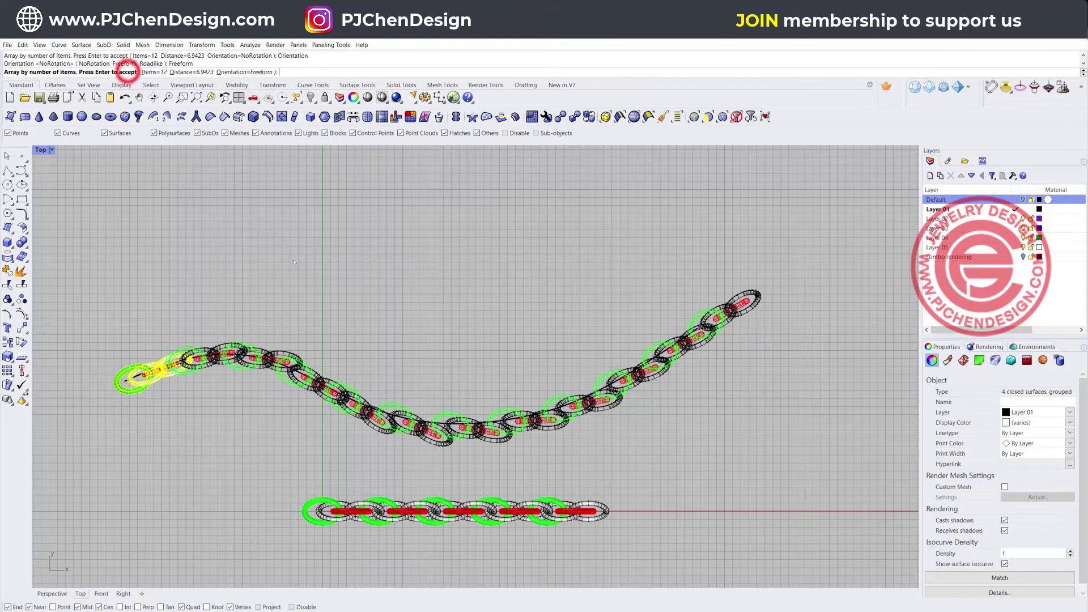
key(Return)
- Select the wavy path curve from the overlapping objects and move it down below the chain
click(349, 318)
scroll(349, 319, down, 2)
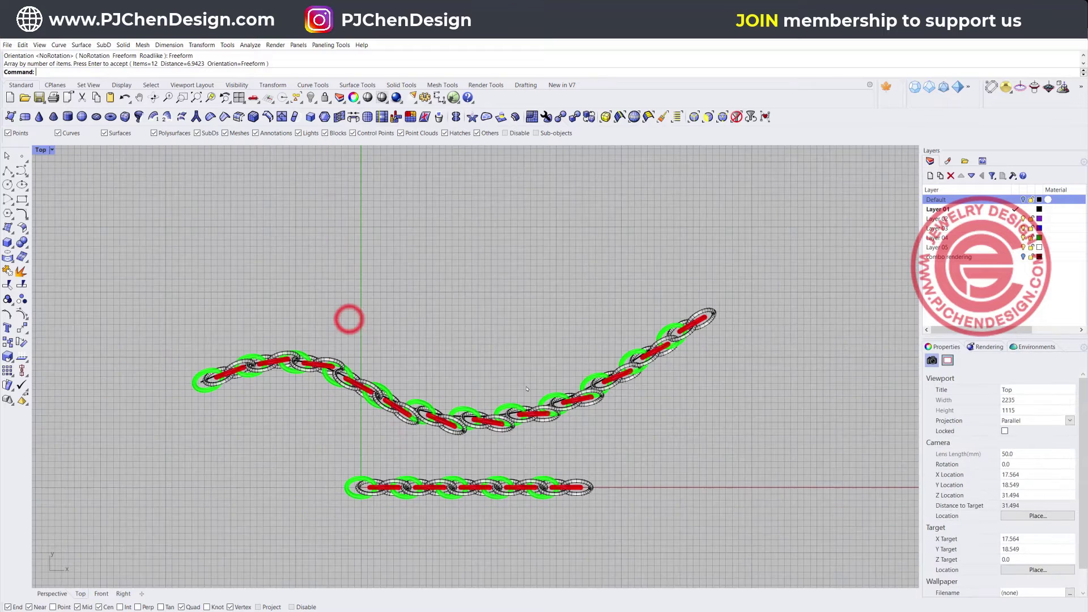
scroll(202, 384, up, 3)
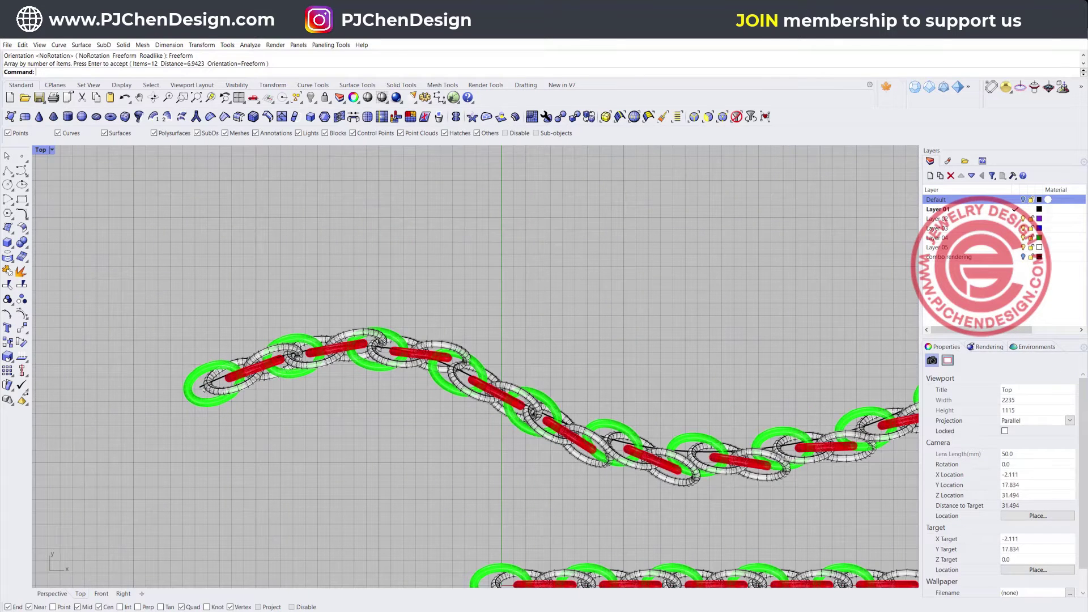
click(208, 390)
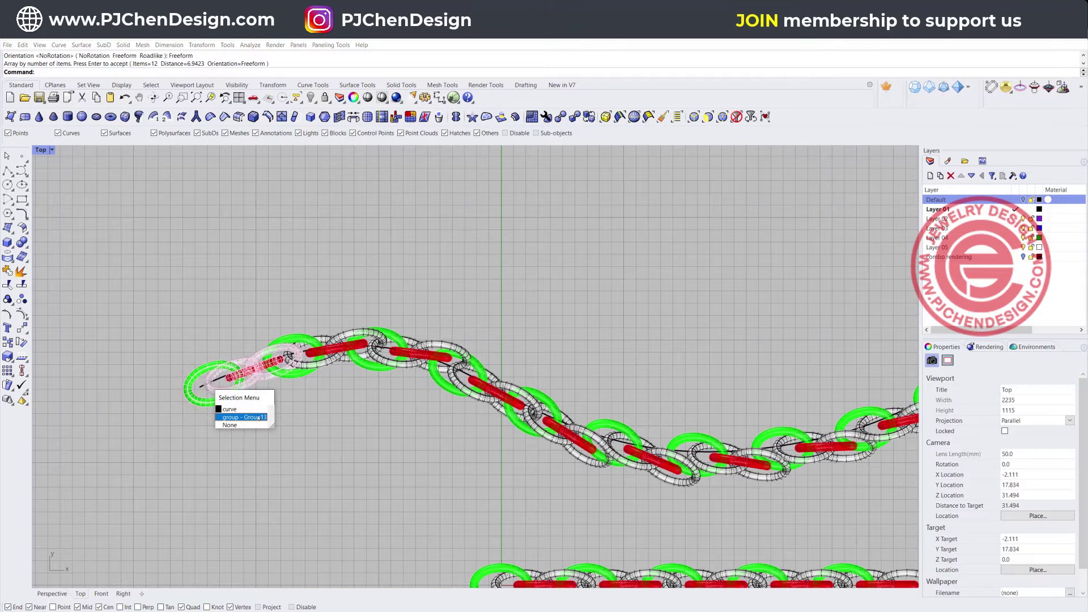
click(258, 409)
scroll(260, 405, down, 3)
click(422, 308)
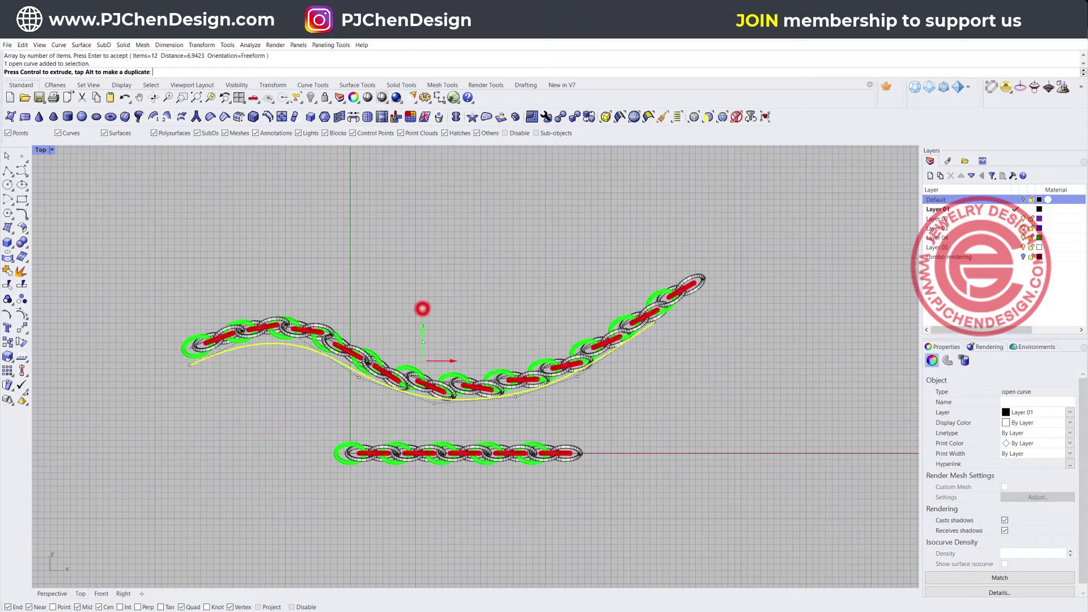
drag(422, 309, 422, 338)
- Nudge the chain up away from the curve, then select a link group at its dip
drag(117, 221, 731, 428)
drag(441, 323, 439, 318)
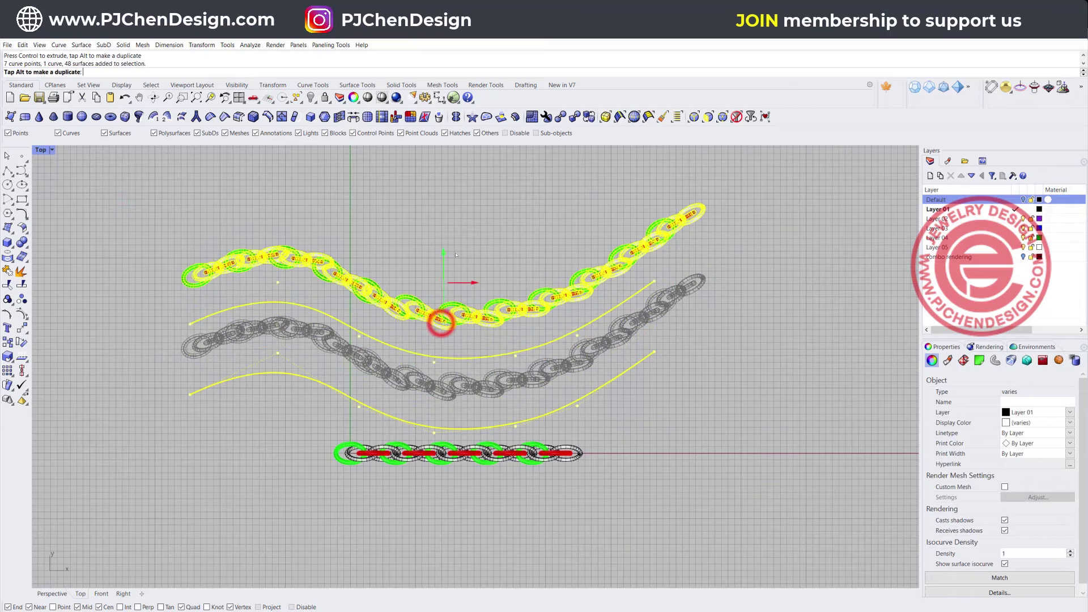
click(413, 298)
click(407, 247)
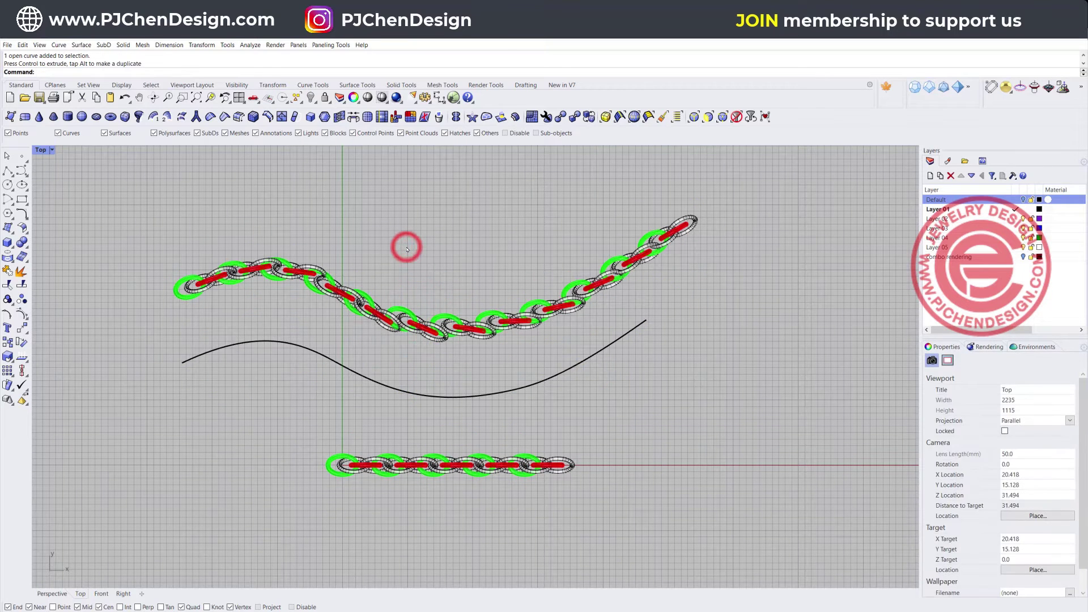
scroll(441, 328, up, 5)
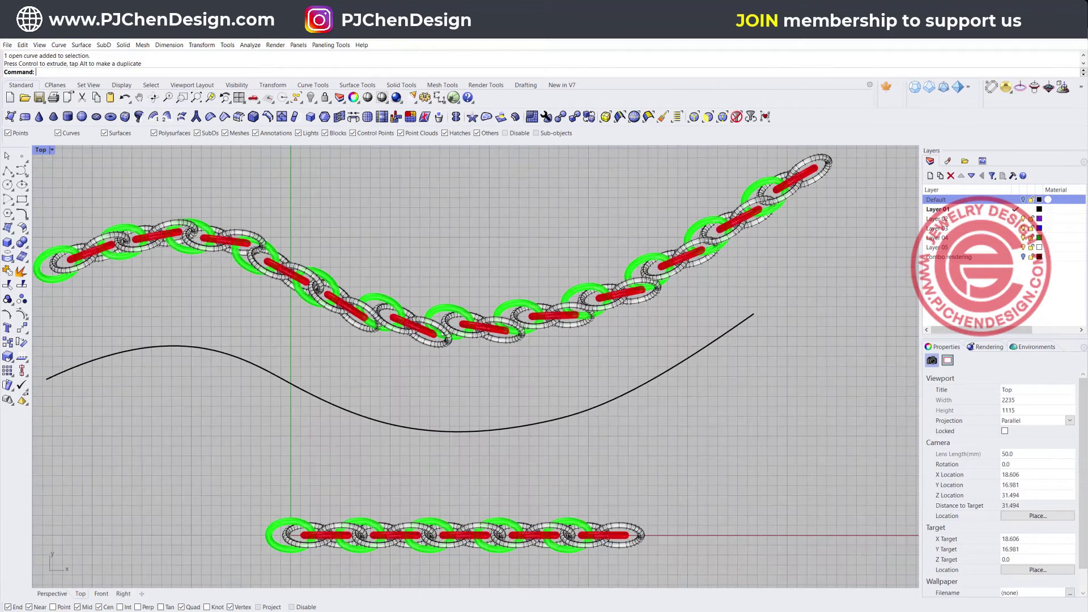
click(459, 300)
- Alt-copy the chain's left-end link group onto the curve start and ungroup it
scroll(459, 300, down, 5)
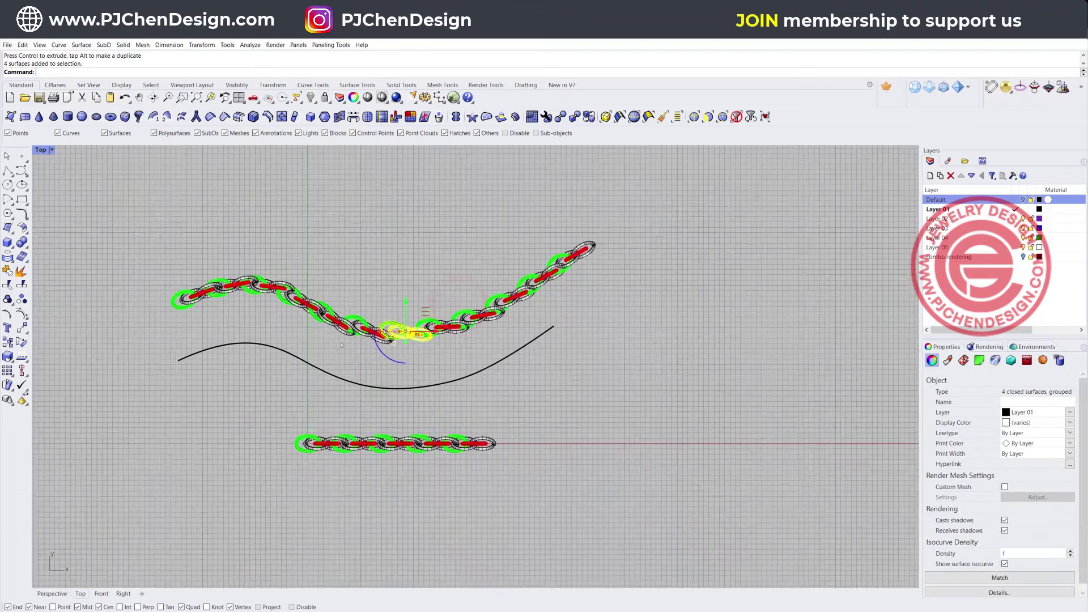
scroll(272, 294, up, 3)
click(274, 295)
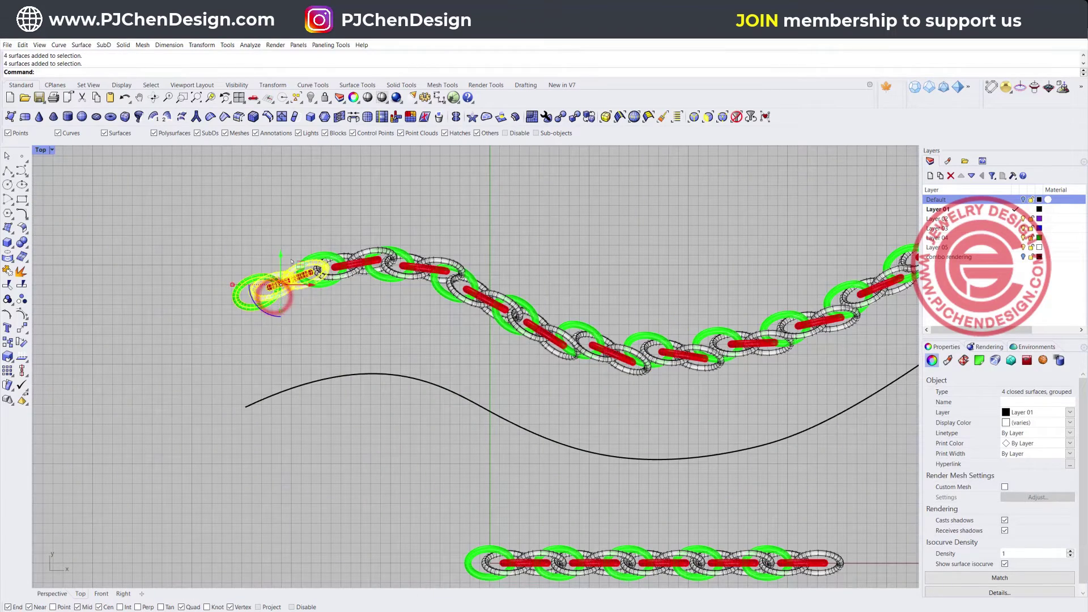
drag(281, 251, 286, 366)
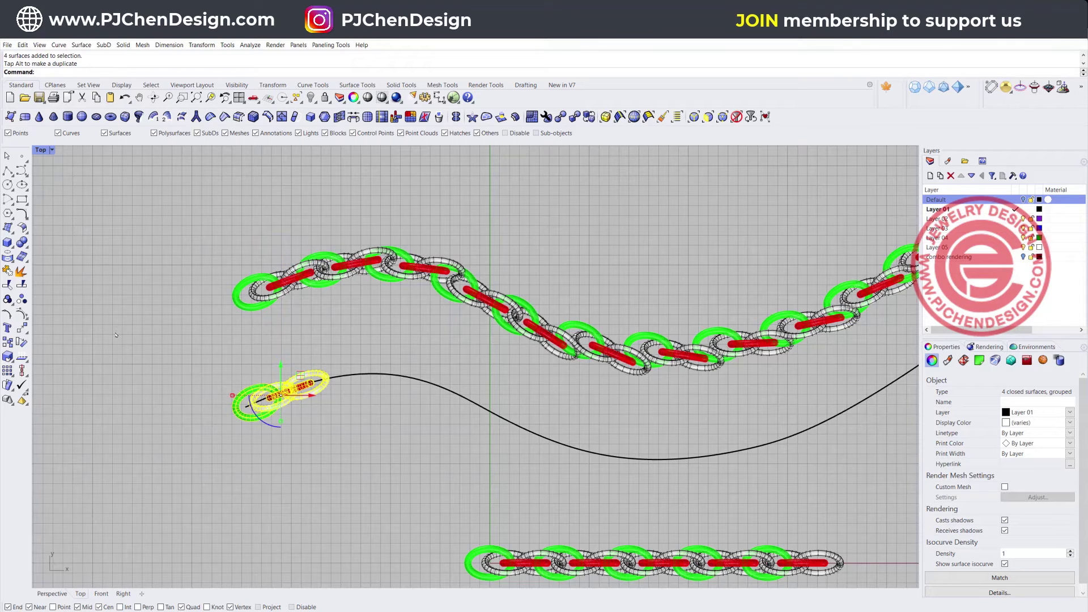
click(21, 298)
click(238, 369)
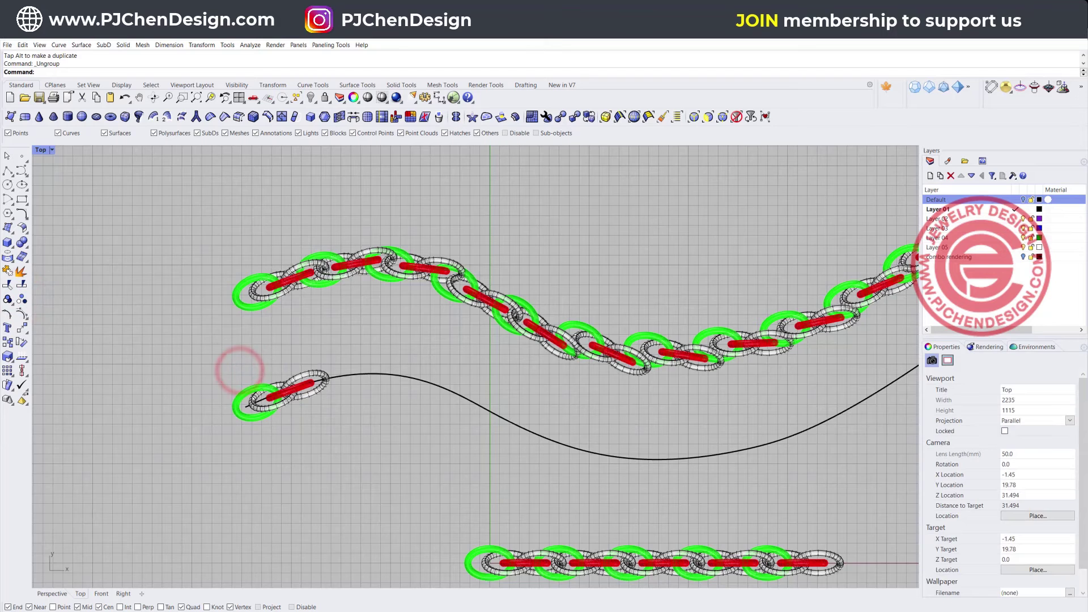
right_drag(320, 400, 249, 398)
scroll(249, 398, up, 2)
drag(111, 337, 360, 481)
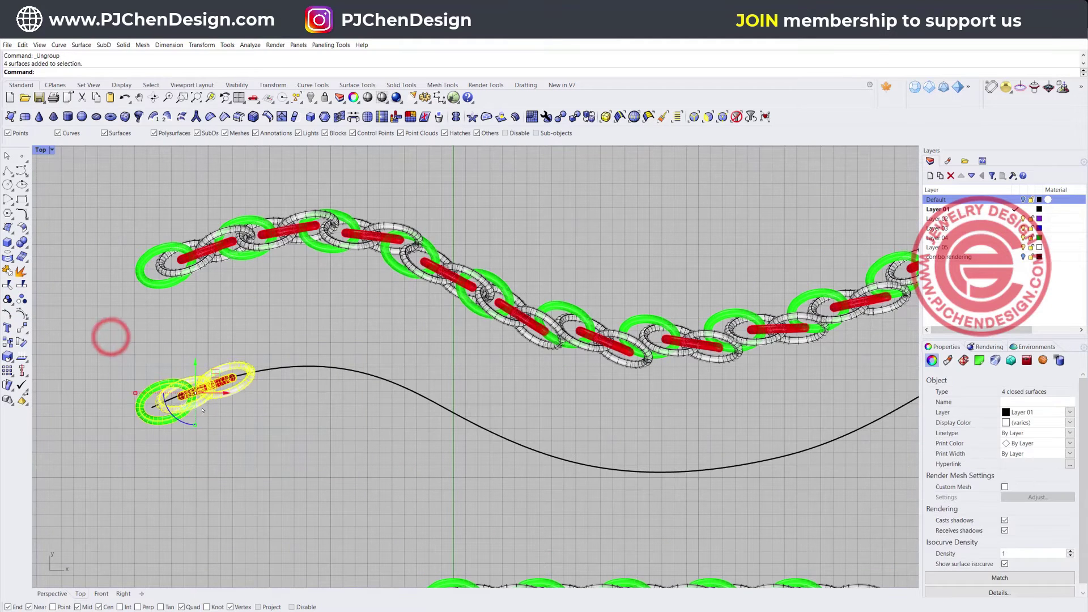
click(201, 44)
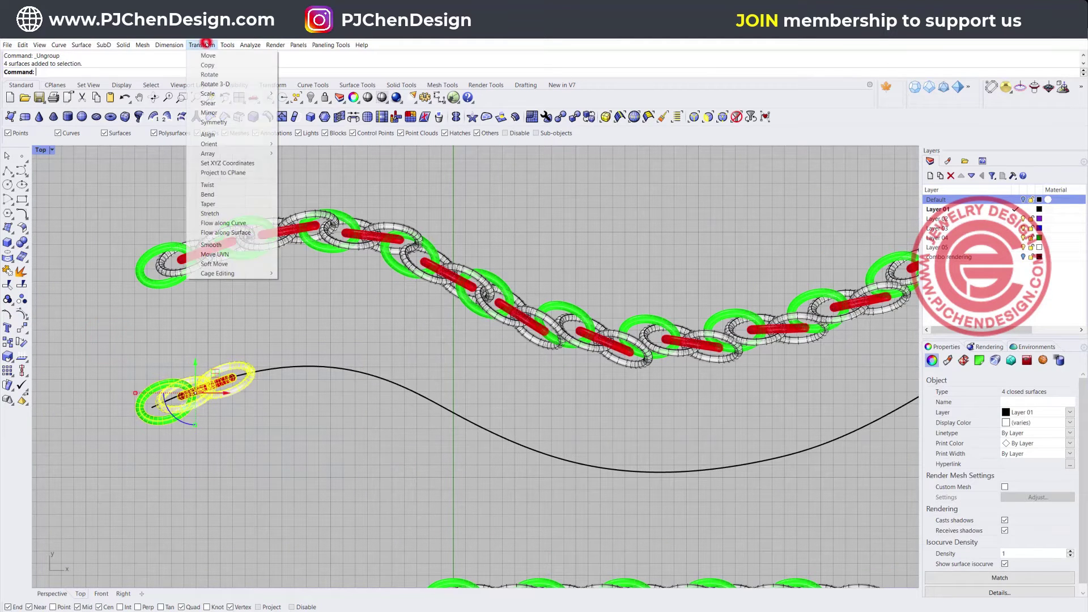
mouse_move(207, 153)
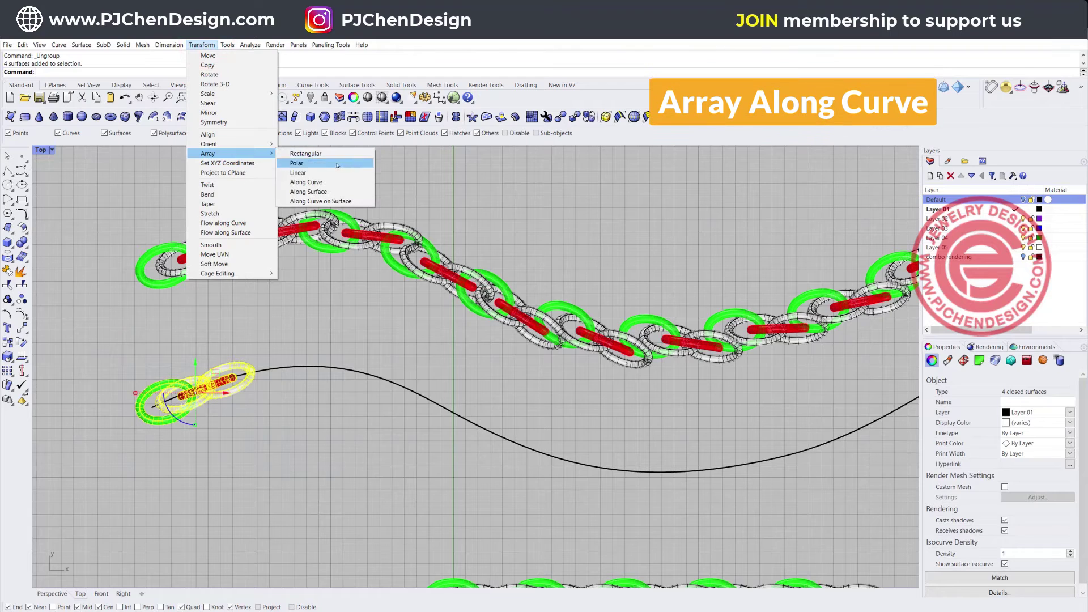
click(333, 182)
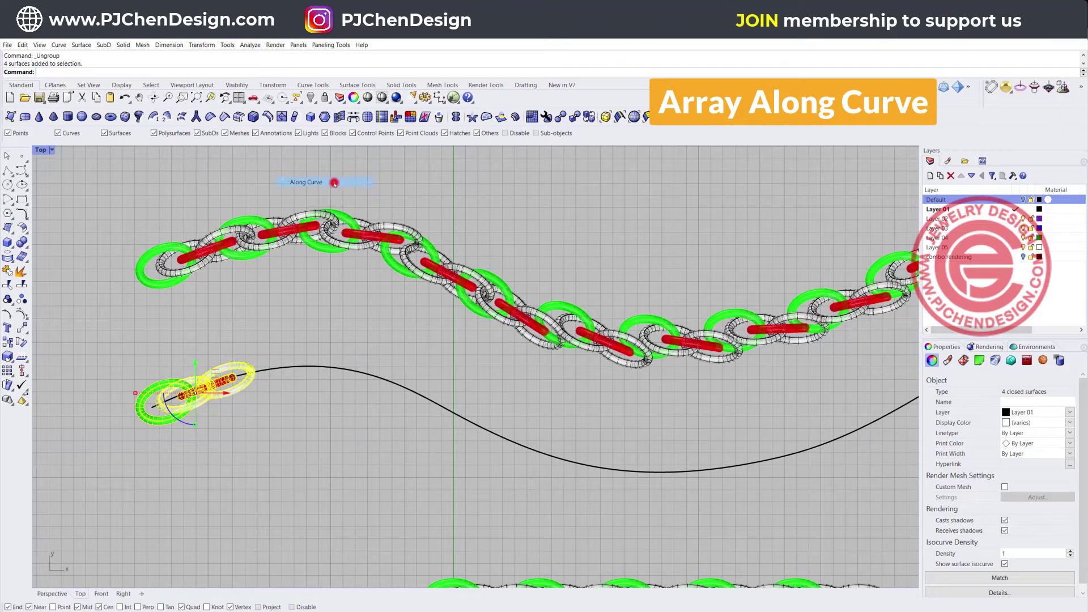
click(260, 371)
scroll(259, 371, down, 5)
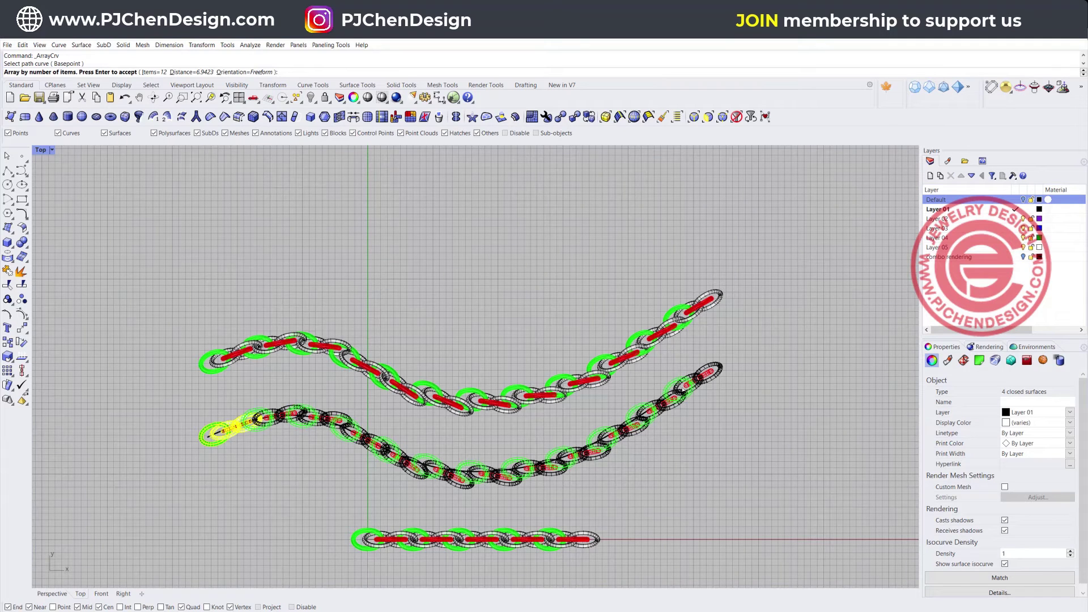
click(243, 72)
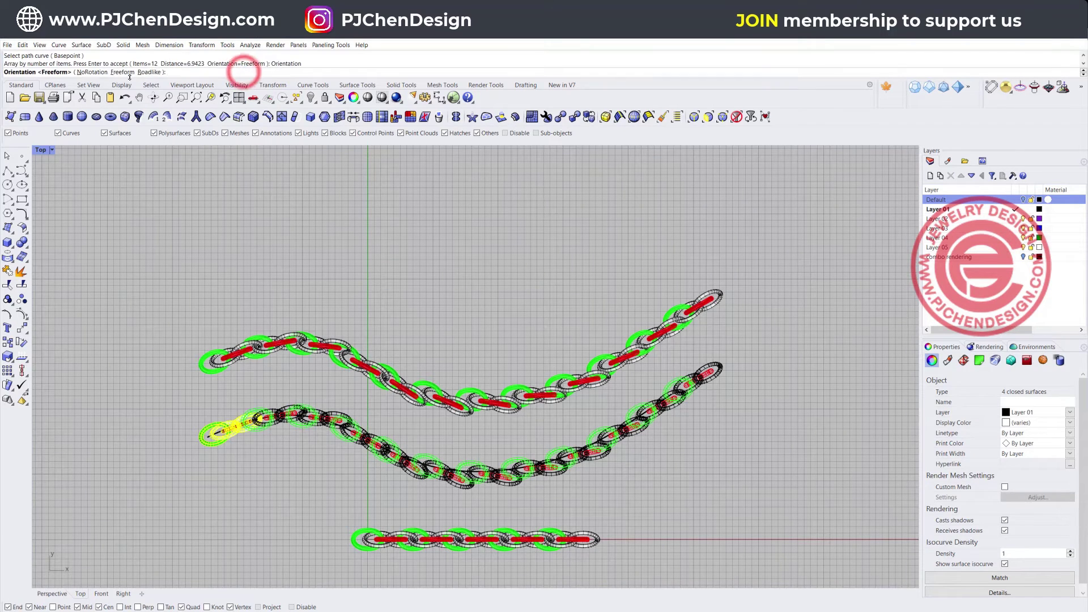
click(144, 72)
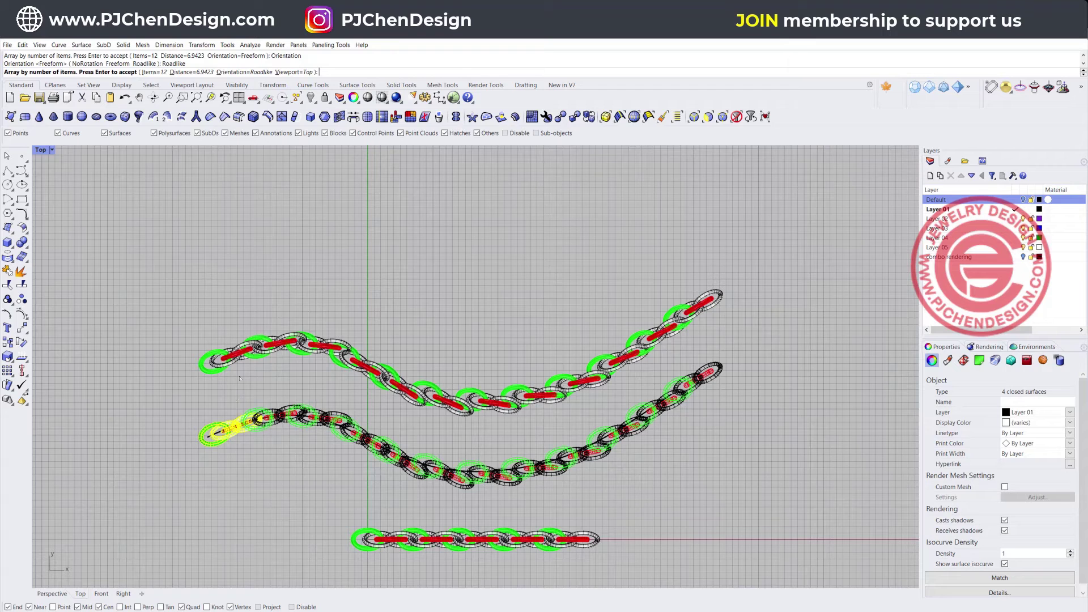
key(Return)
scroll(249, 408, up, 3)
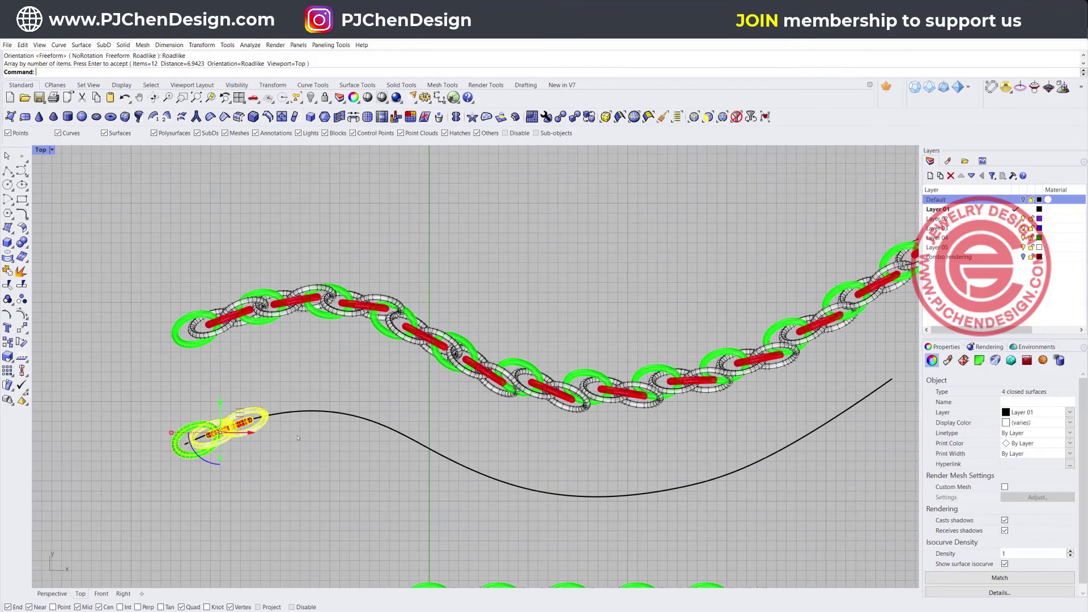
scroll(297, 437, down, 3)
- Delete the lone link at the curve start
click(185, 403)
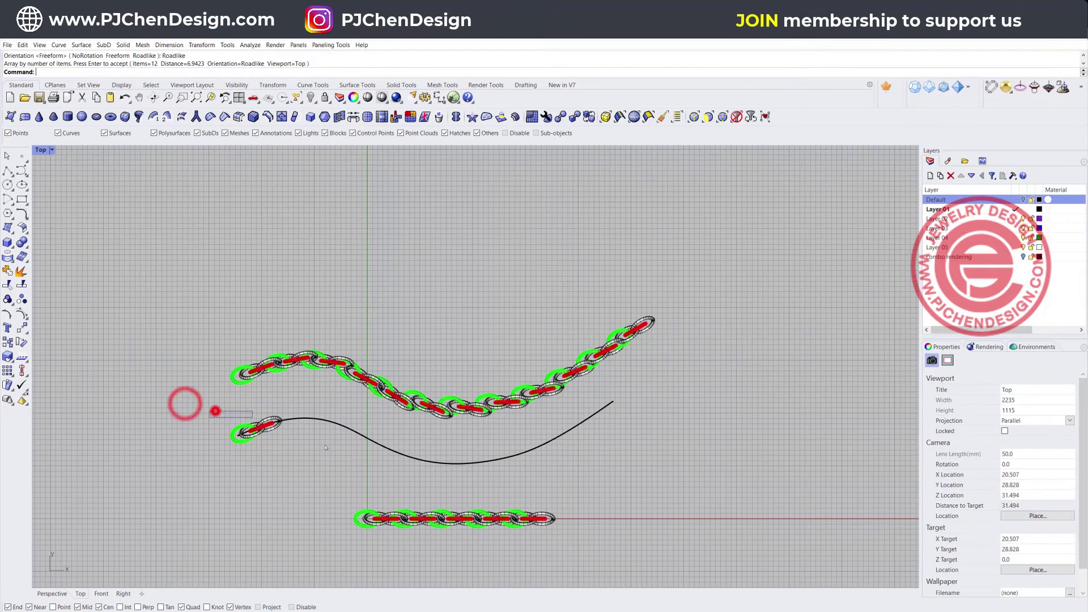
drag(215, 409, 298, 454)
key(Delete)
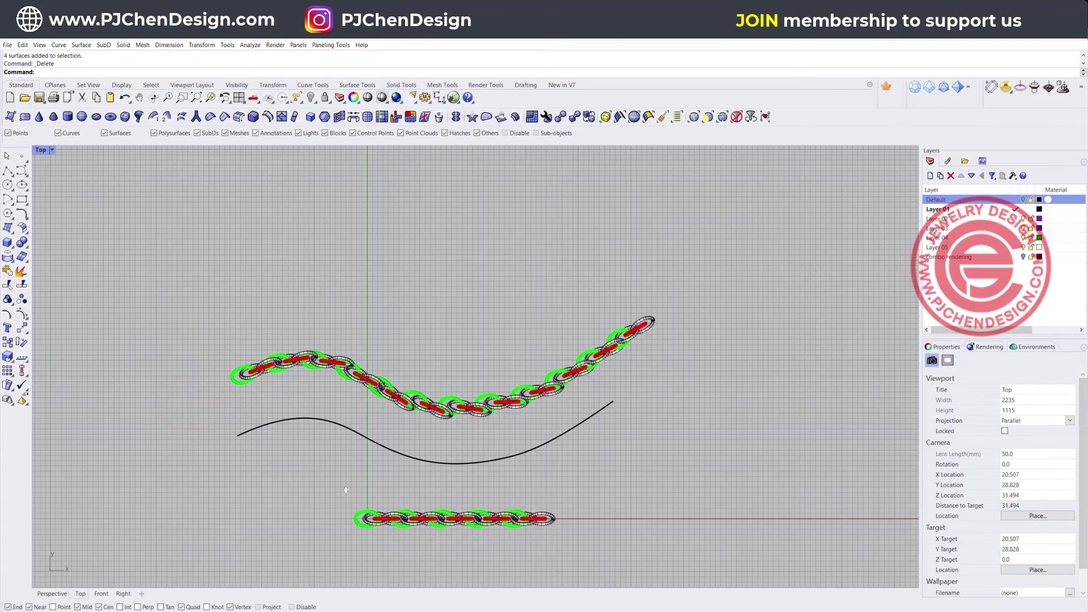
- Measure the wavy curve with Length, giving 76.365 mm
scroll(346, 489, up, 3)
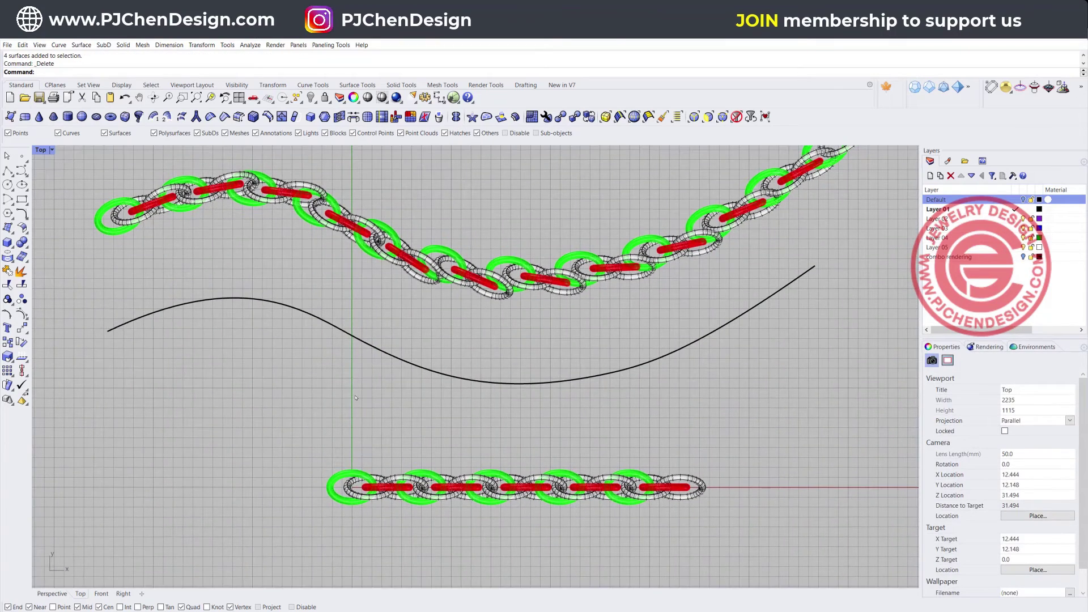
click(382, 349)
scroll(381, 352, down, 2)
scroll(439, 355, down, 2)
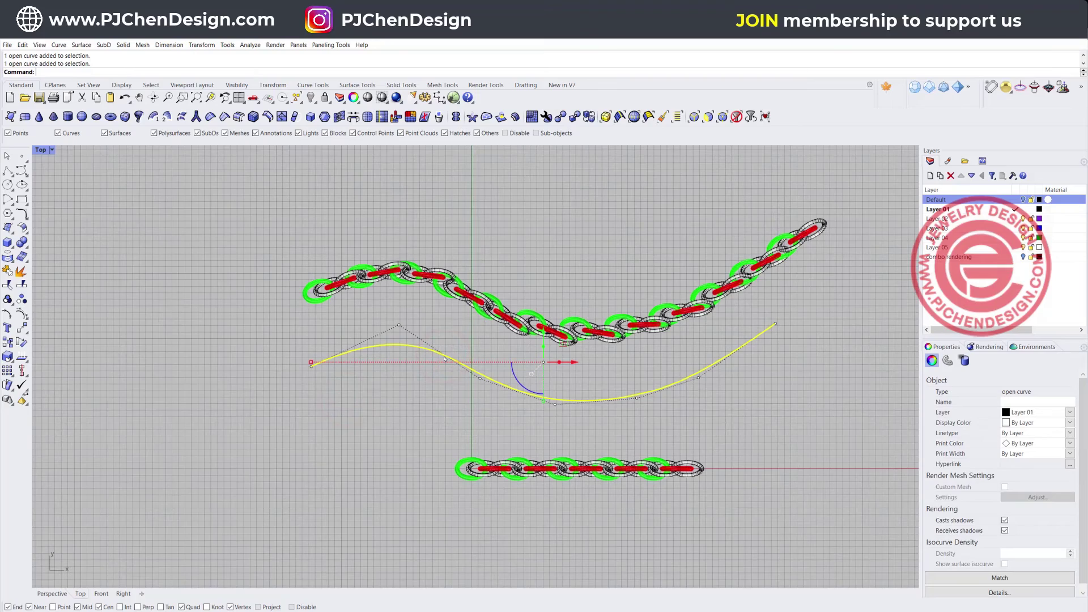
text(Length)
key(Return)
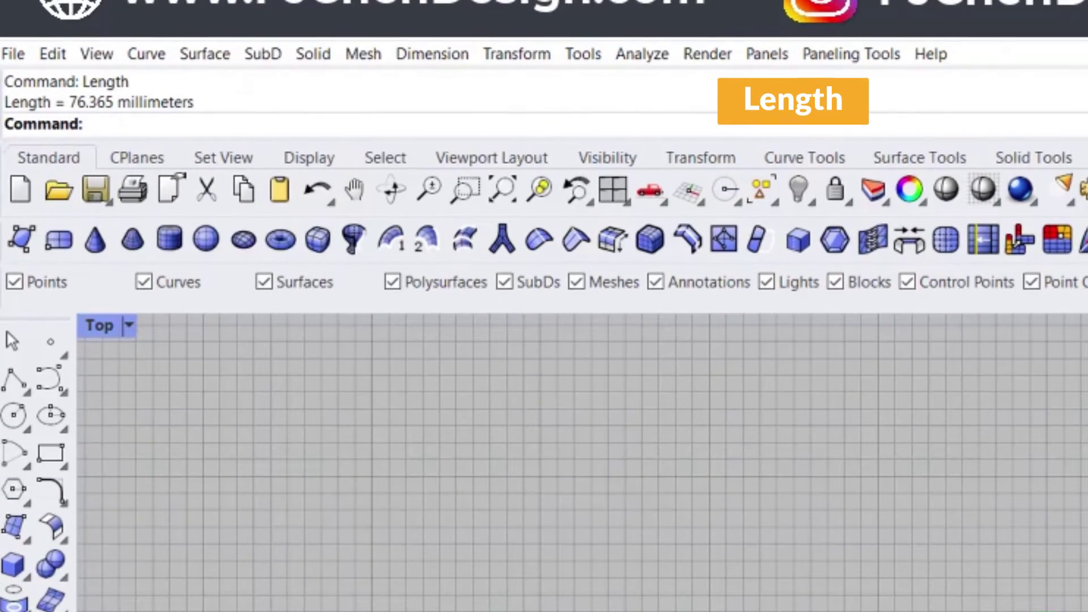
drag(69, 102, 113, 104)
key(ctrl+c)
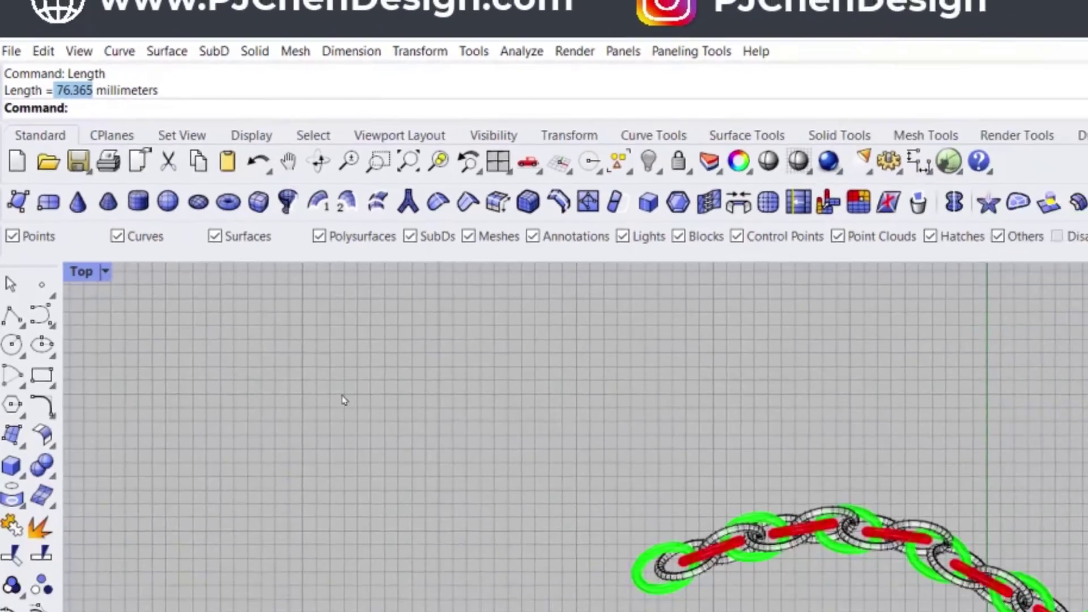
- Draw a 76.365 mm straight polyline below the straight chain
click(11, 315)
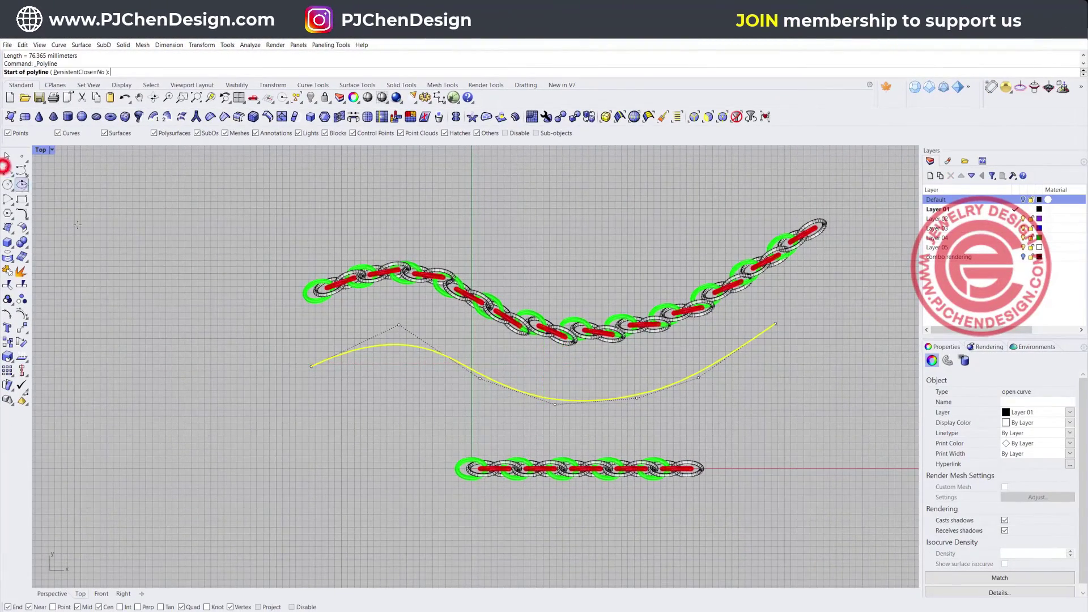
scroll(77, 225, down, 2)
click(256, 484)
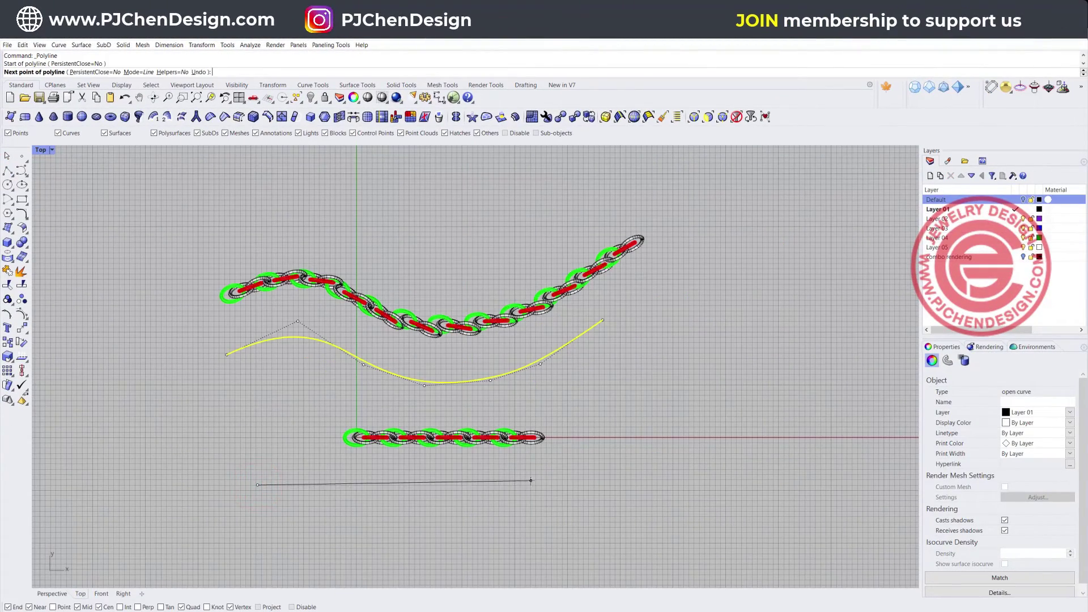
key(ctrl+v)
key(Return)
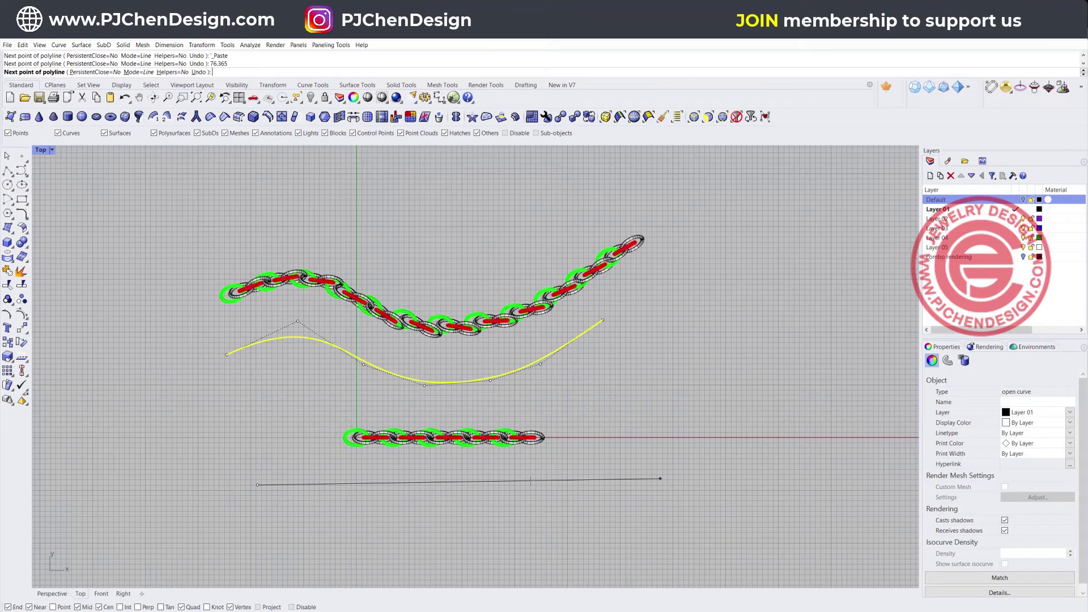
right_click(539, 478)
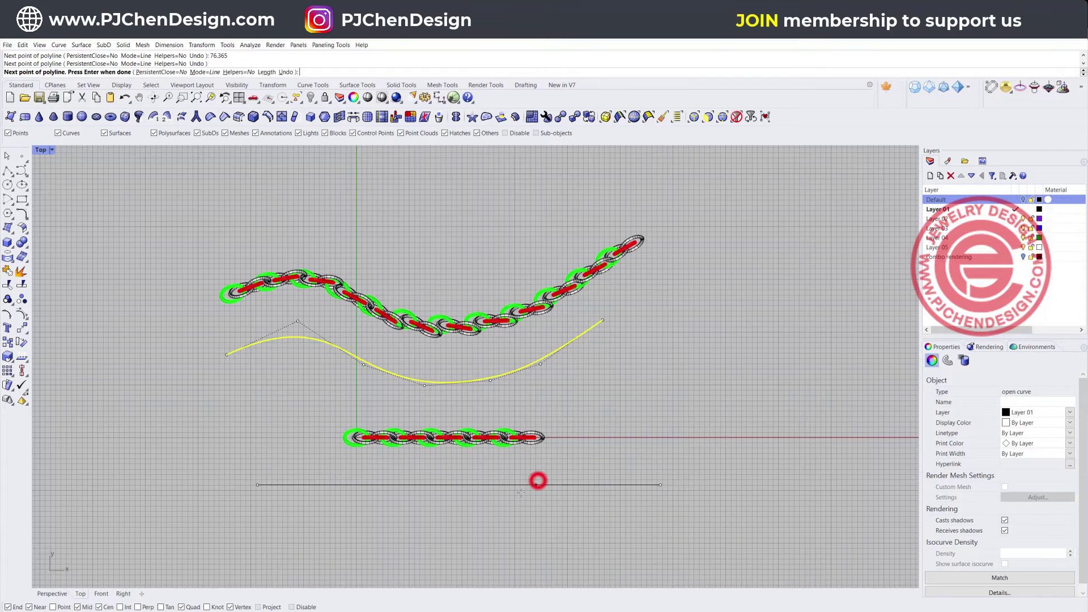
- Move the straight chain onto the new line and Alt-copy it along the line
scroll(461, 459, up, 3)
click(568, 444)
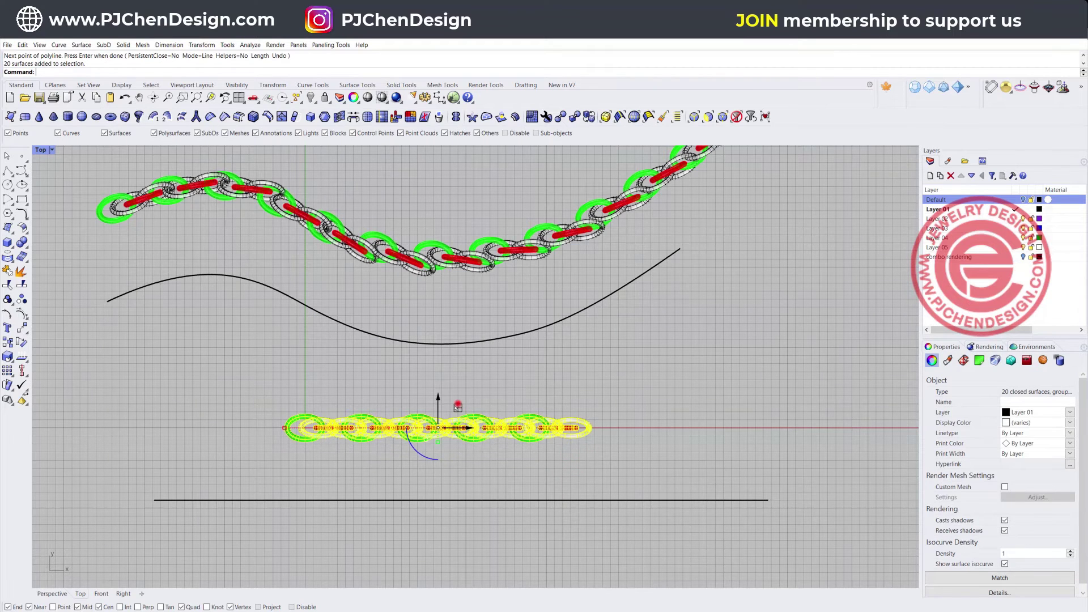
drag(457, 406, 318, 479)
drag(327, 501, 500, 507)
click(688, 544)
- Duplicate more links further along the line and select the extras past its end
scroll(687, 544, up, 5)
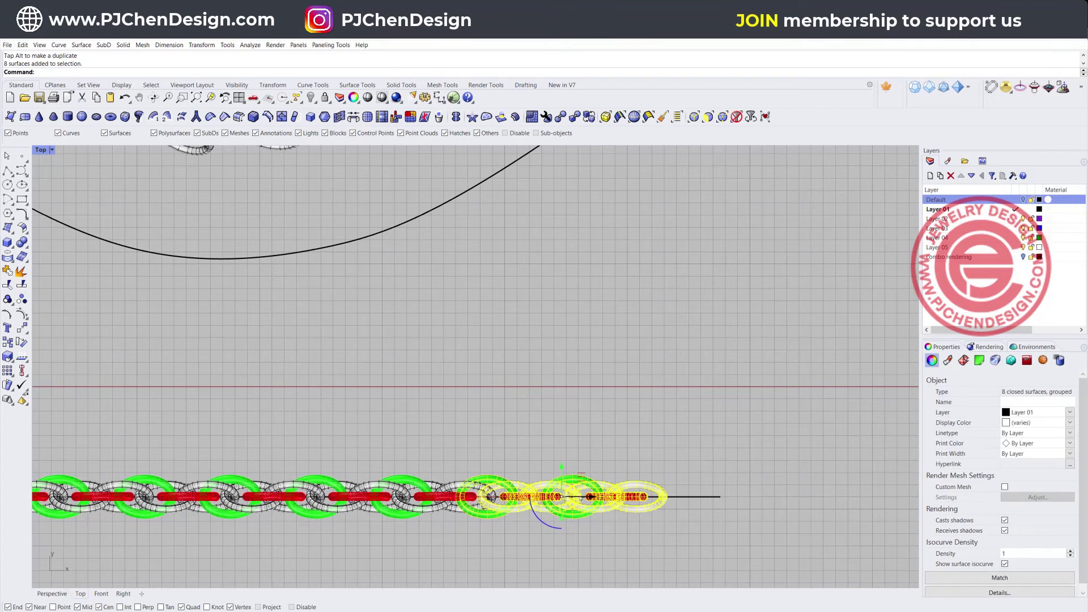
drag(589, 498, 760, 521)
click(790, 544)
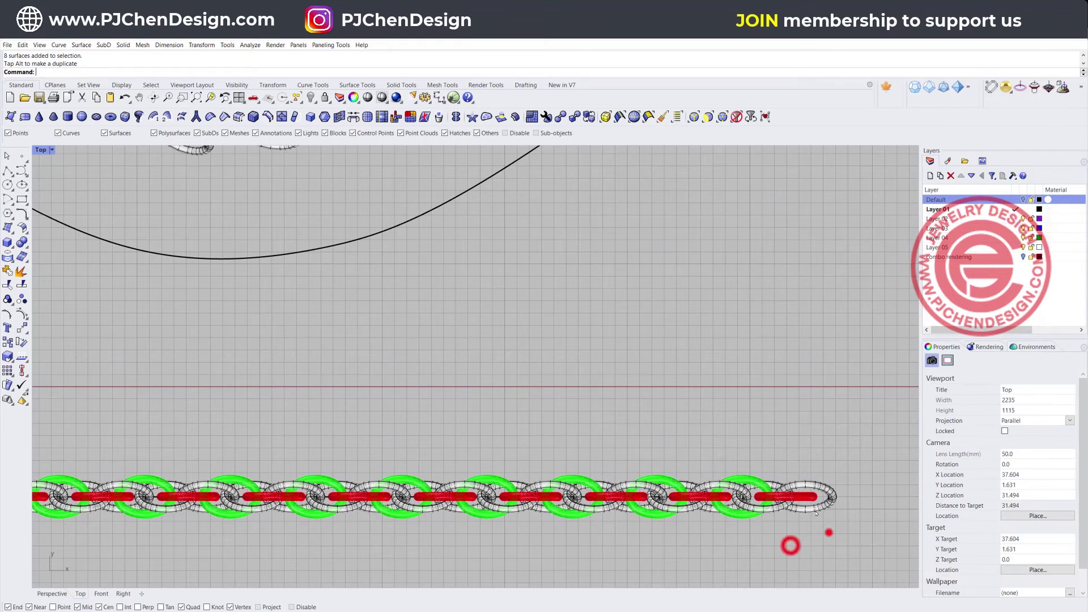
drag(828, 533, 760, 455)
- Delete the extra links past the line's end
key(Delete)
scroll(622, 423, down, 5)
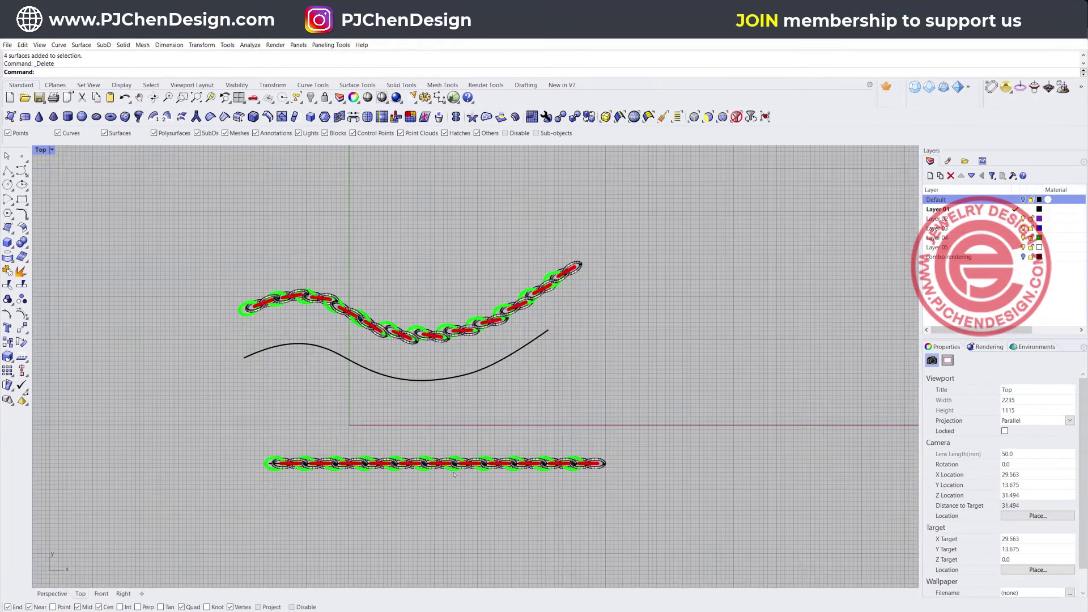
scroll(335, 393, up, 2)
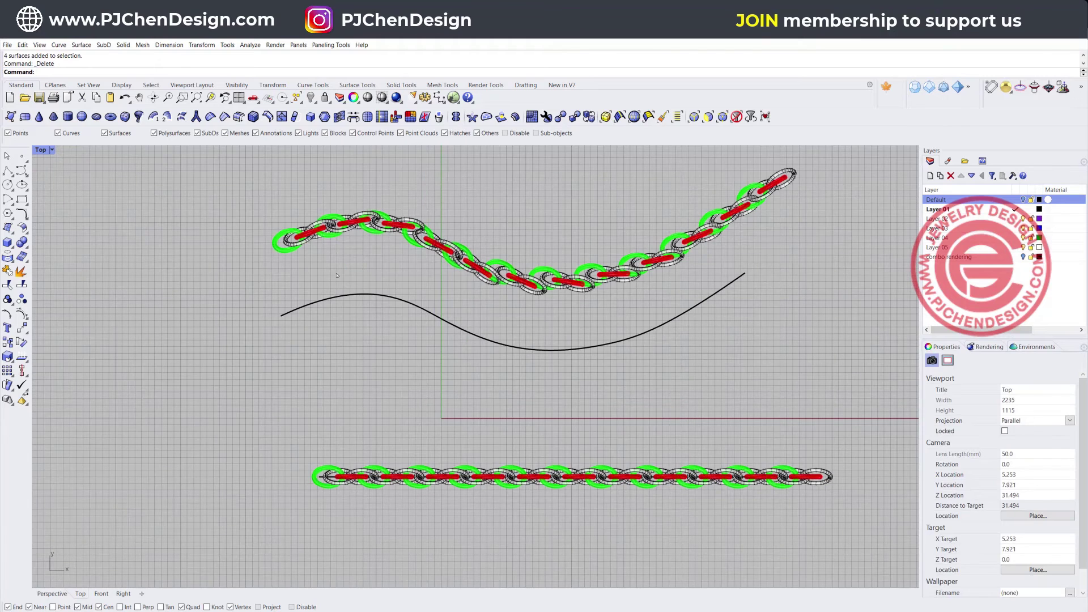
- Start Flow along Curve and select the whole straight chain
click(250, 45)
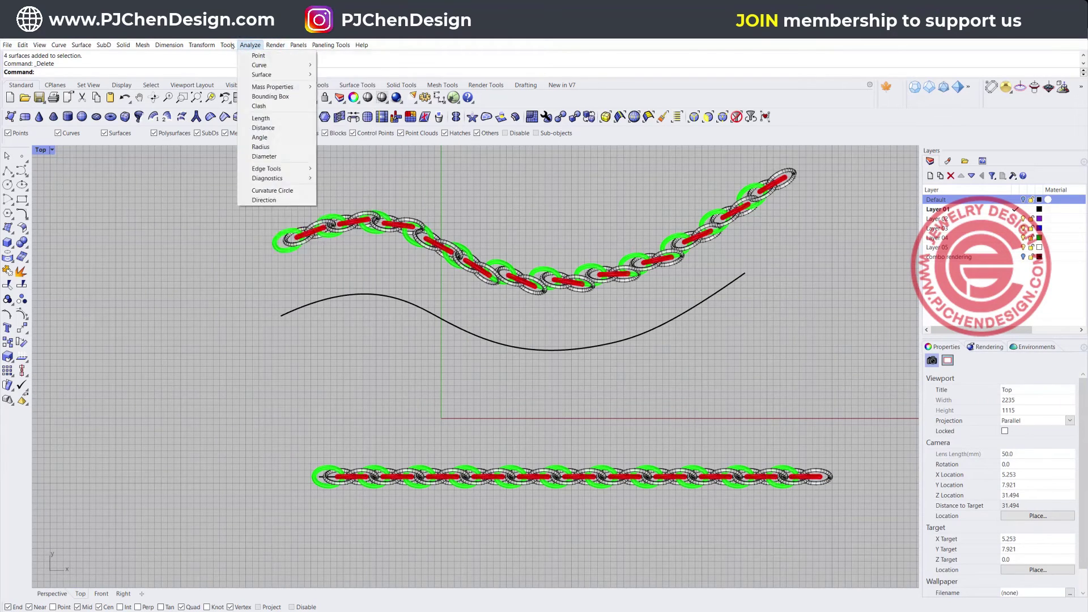
mouse_move(197, 44)
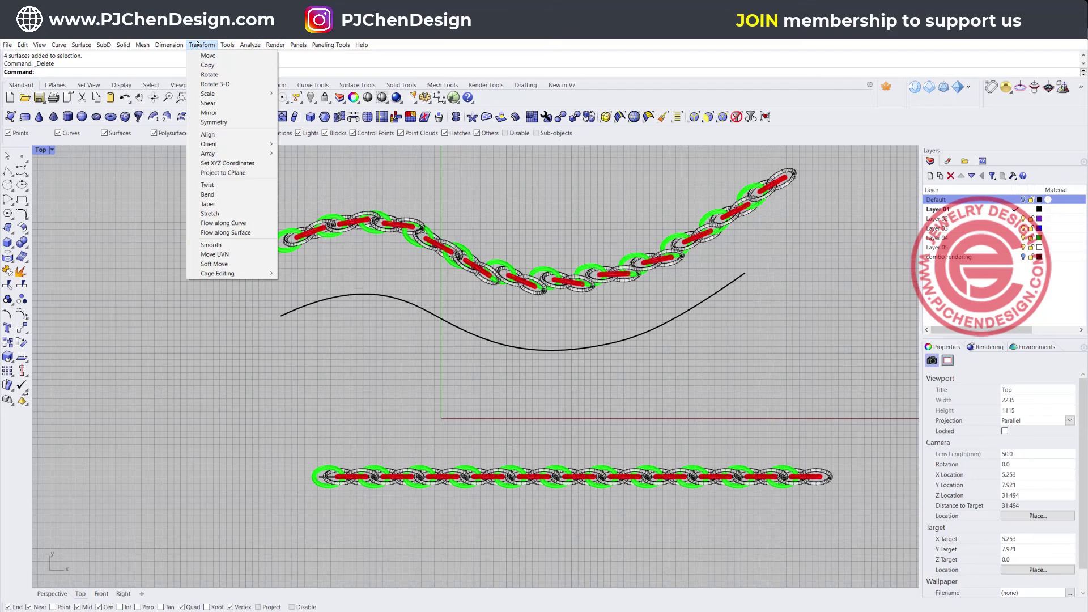
click(218, 222)
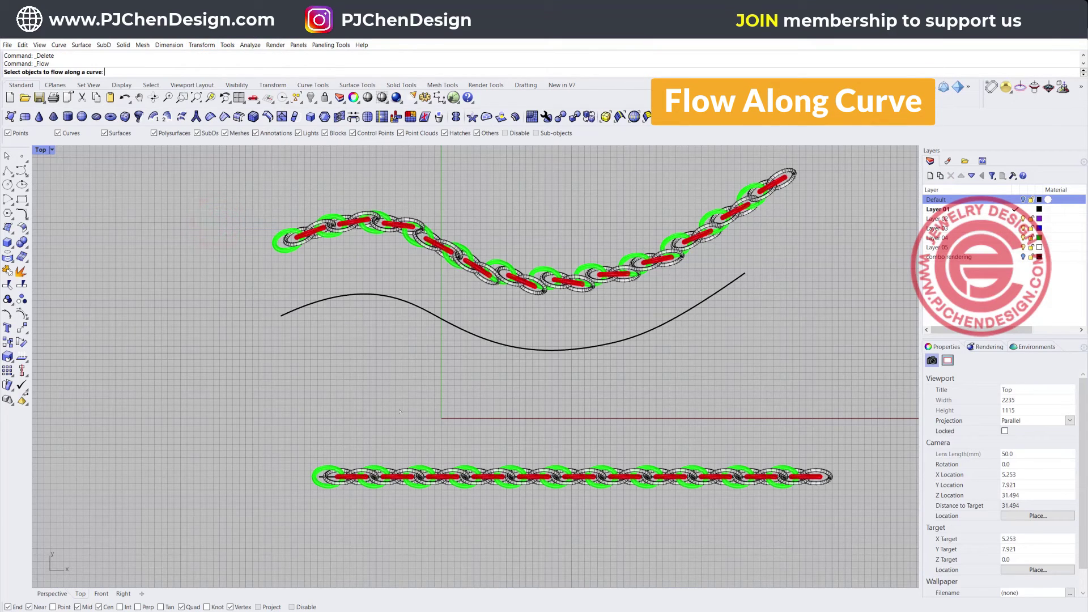
drag(238, 419, 838, 501)
drag(170, 407, 838, 502)
scroll(309, 509, up, 4)
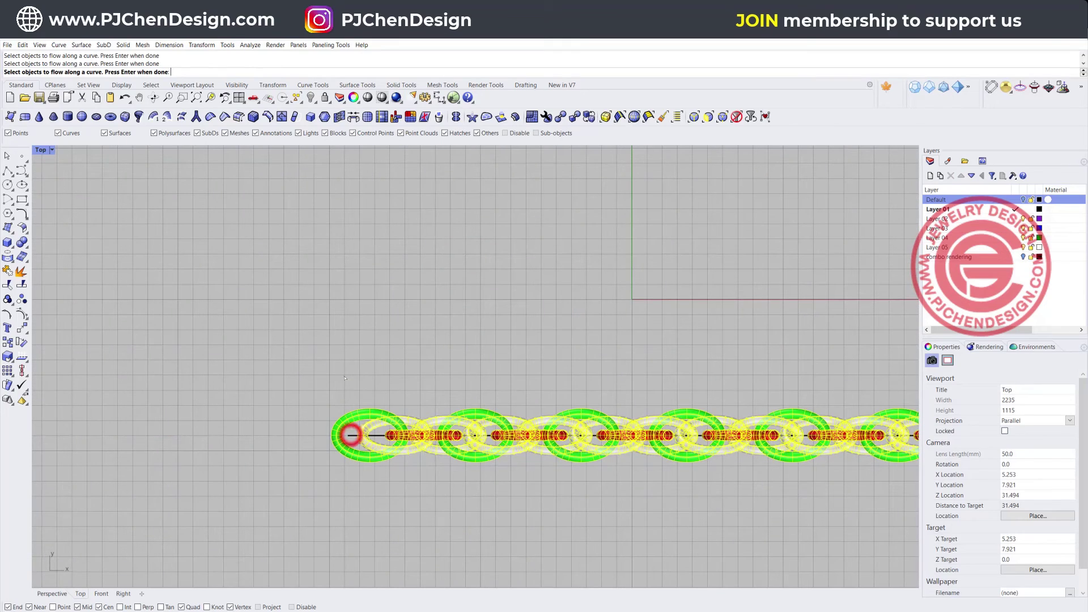
scroll(352, 435, down, 5)
key(Return)
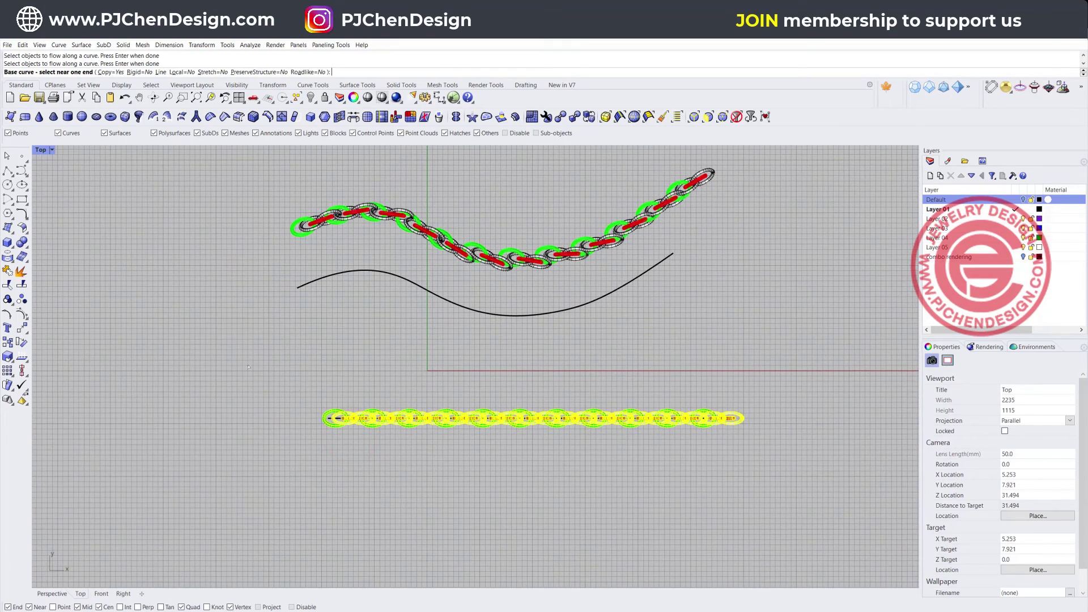
- Flow the chain rigidly from the straight line onto the wavy curve
click(138, 72)
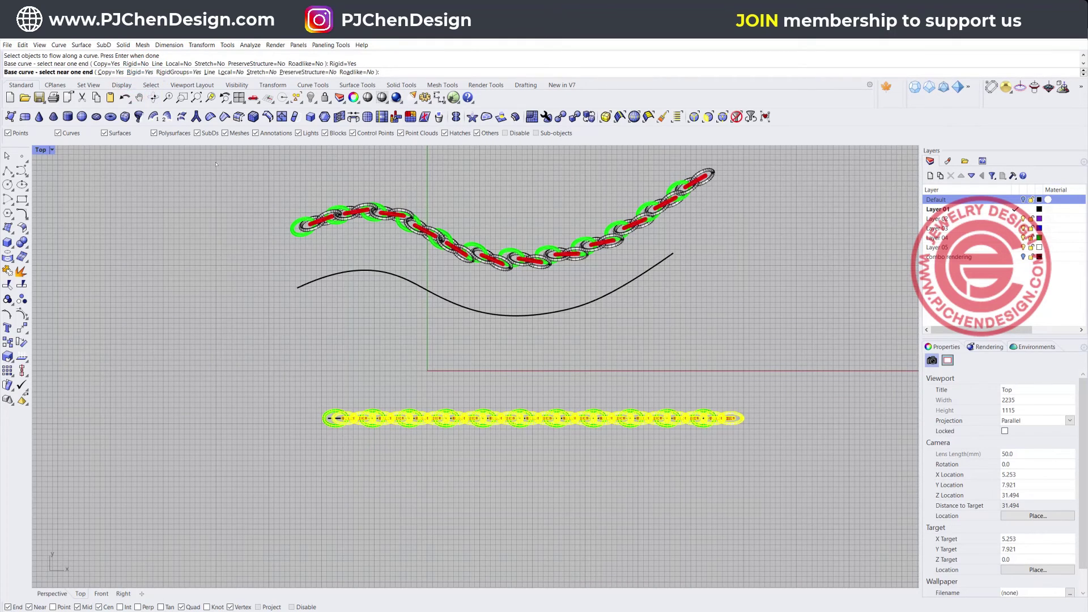
scroll(332, 419, up, 5)
click(334, 419)
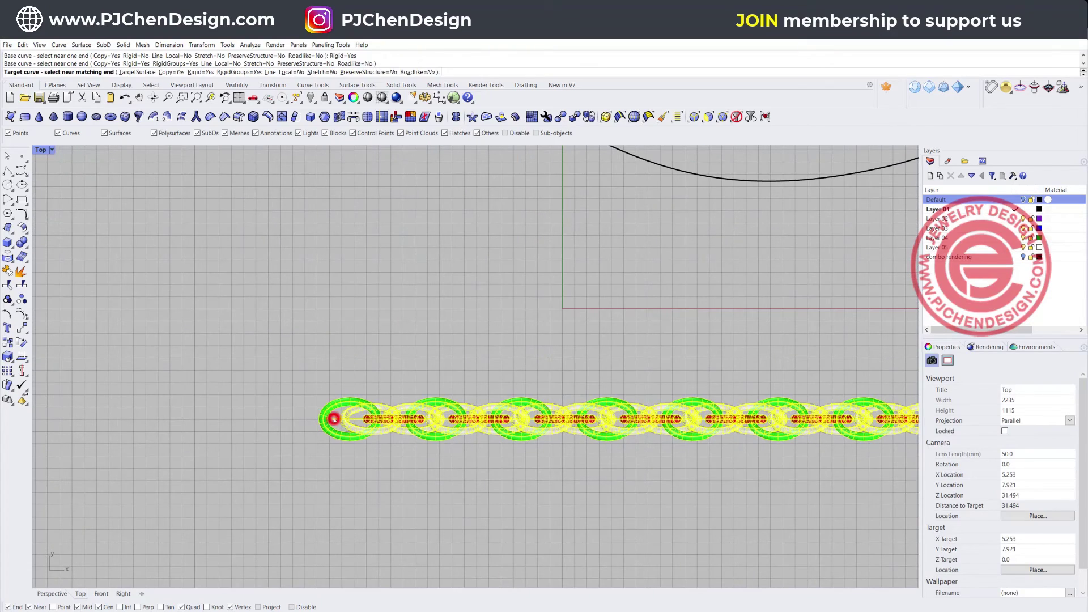
scroll(335, 420, down, 5)
click(285, 251)
click(284, 251)
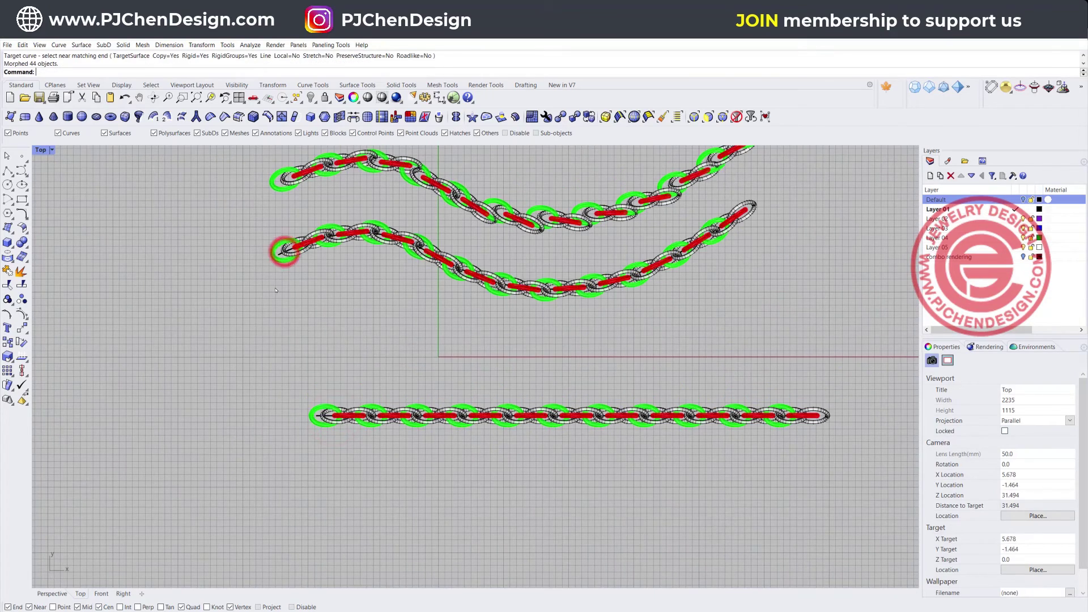
- Frame both wavy chains in the Top view and inspect a link of the arrayed chain
right_drag(317, 226, 284, 312)
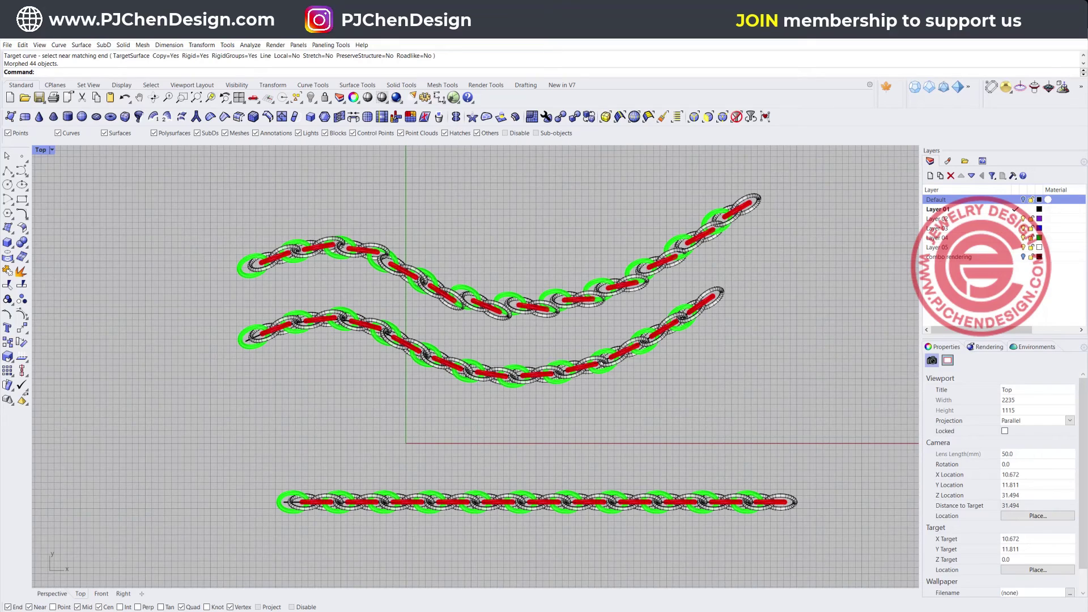
right_drag(327, 324, 352, 341)
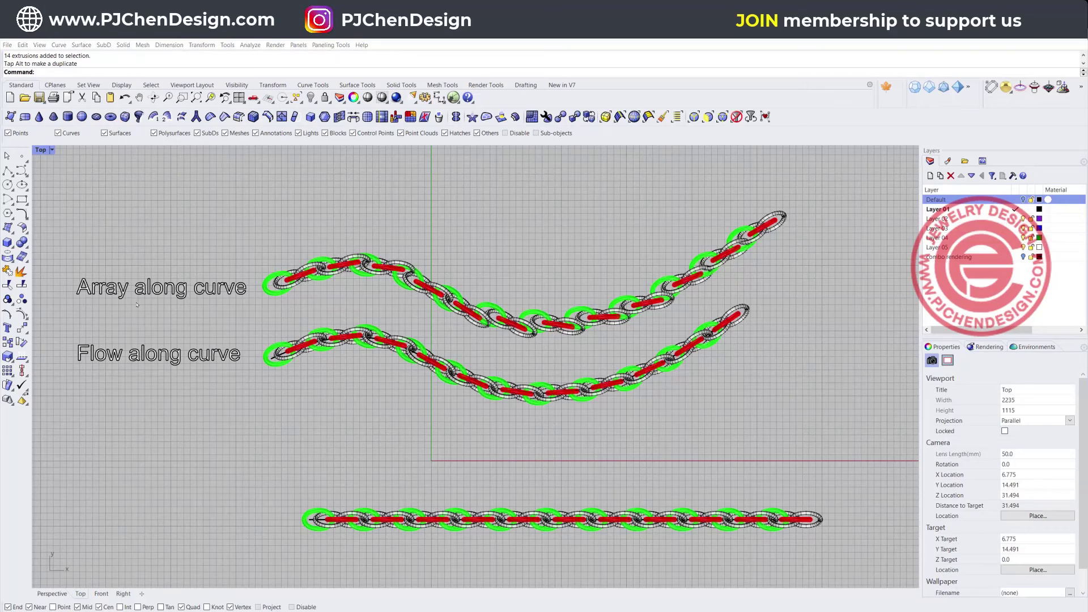
click(269, 292)
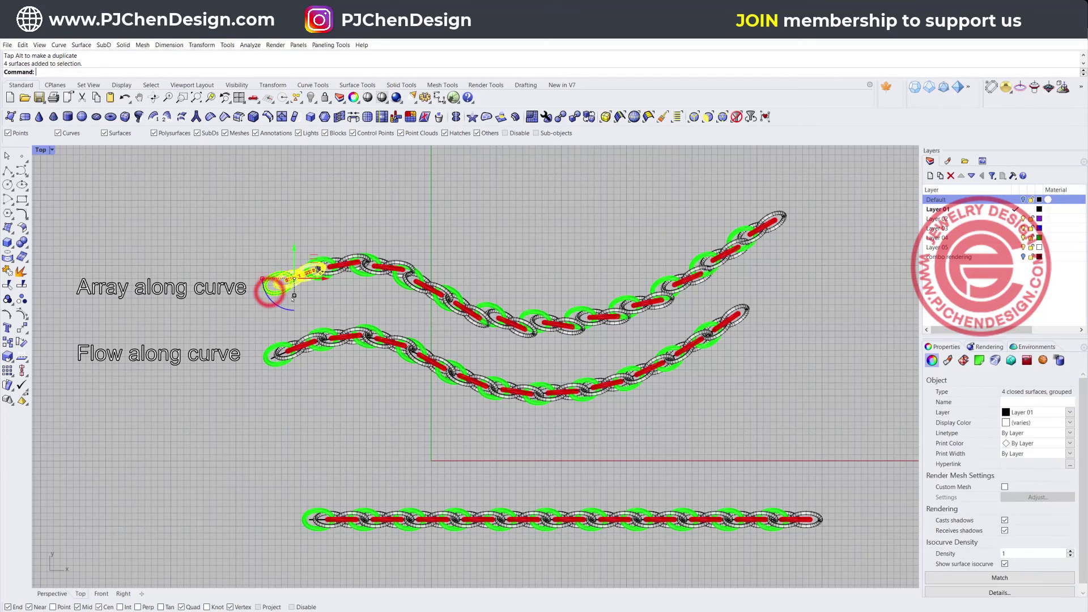
click(327, 283)
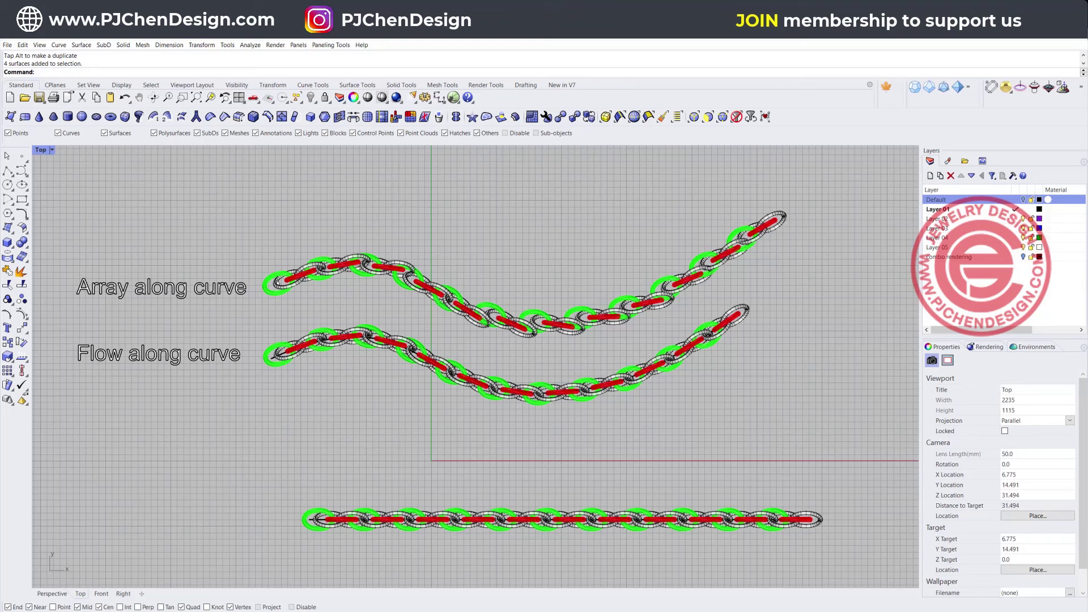
- Select single links and a link group to compare the arrayed and flowed chains
click(106, 287)
scroll(547, 333, up, 5)
click(536, 309)
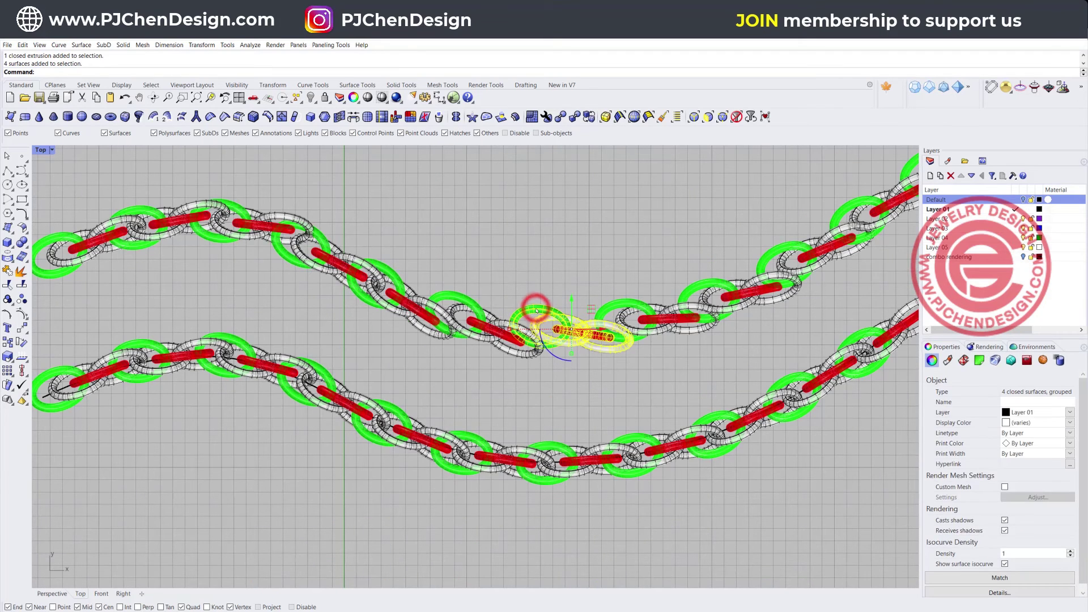
click(524, 258)
scroll(524, 259, down, 5)
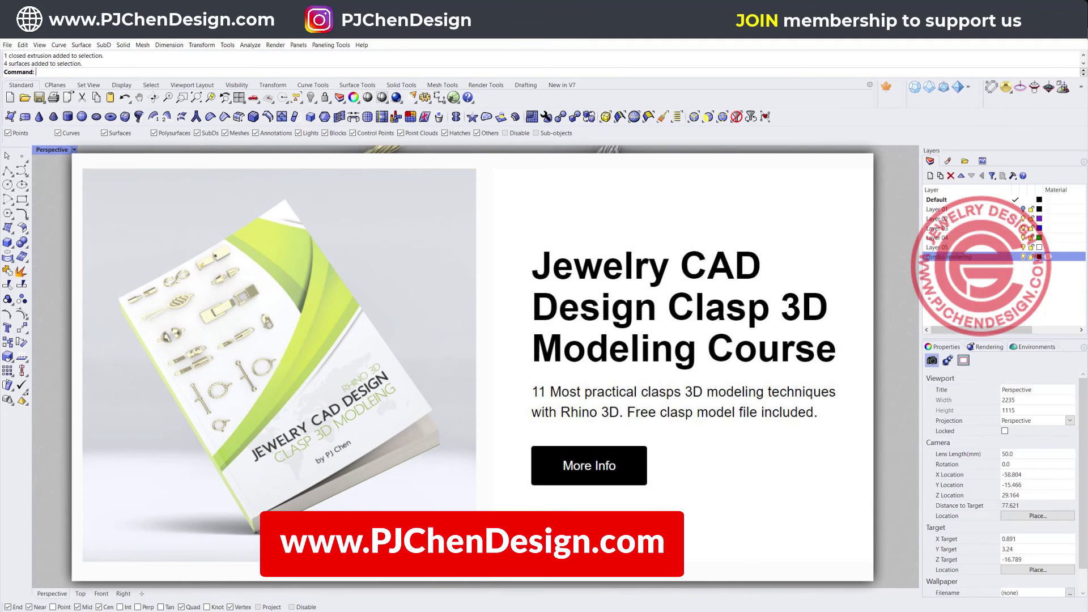
- Orbit the rendered Perspective view around the gold and silver rope chains with the lobster clasp
scroll(468, 333, down, 3)
right_drag(470, 340, 629, 300)
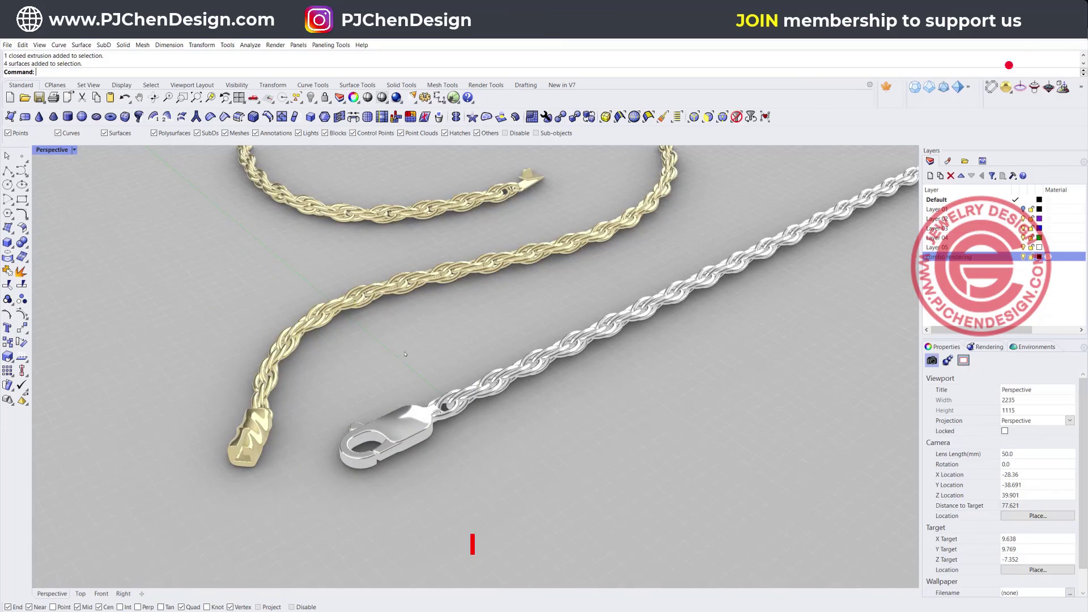
mouse_move(405, 354)
right_down()
mouse_move(433, 321)
mouse_move(430, 357)
mouse_move(408, 351)
right_up()
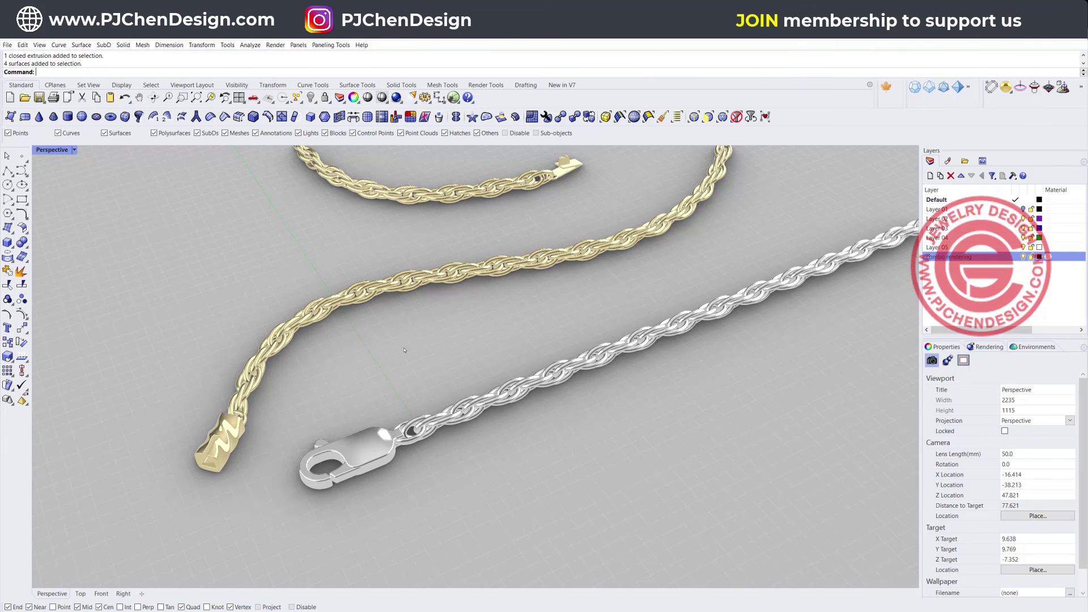